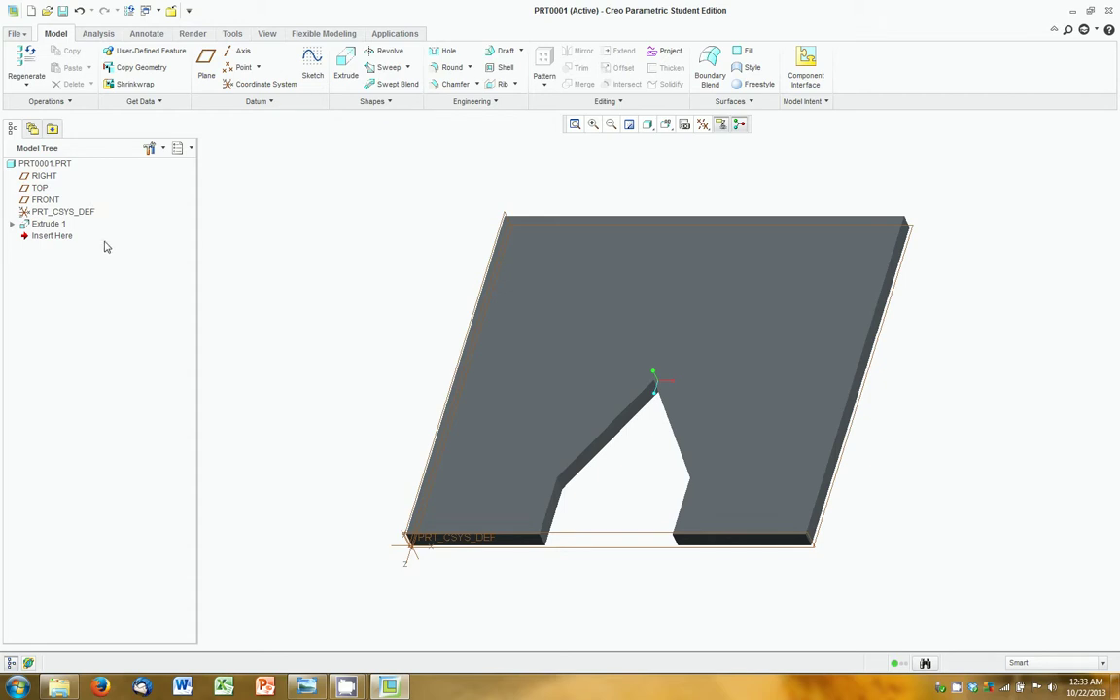
# Step: Expand Extrude 1 and open its Section 1 sketch through Edit Definition
pyautogui.click(47, 224)
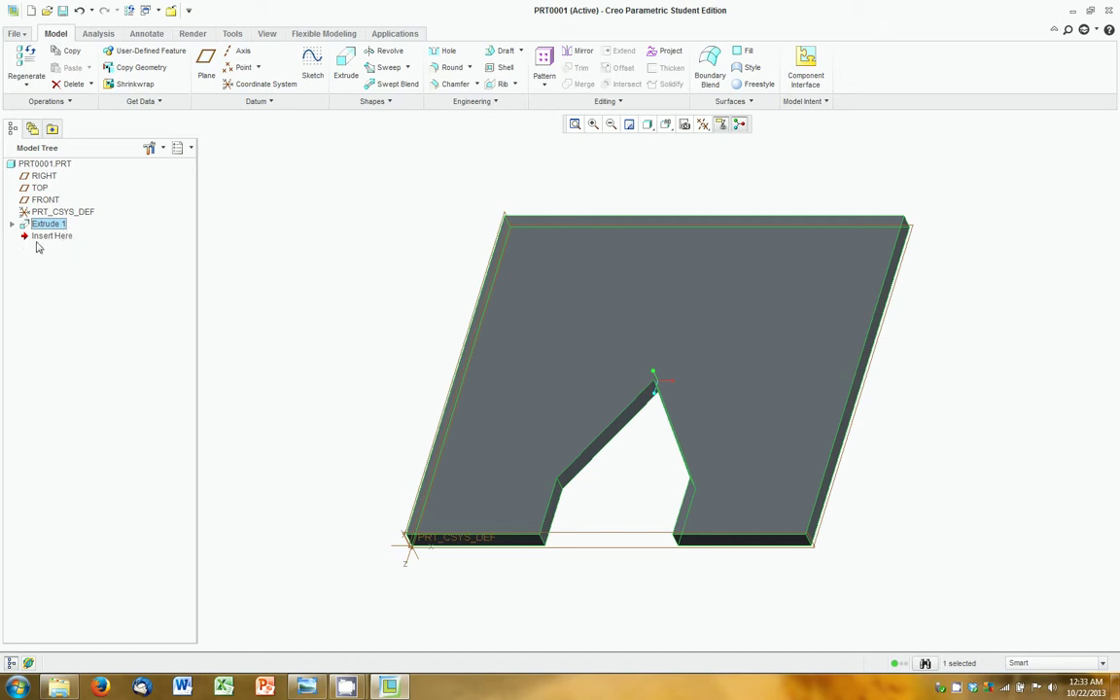
pyautogui.click(162, 279)
pyautogui.click(249, 275)
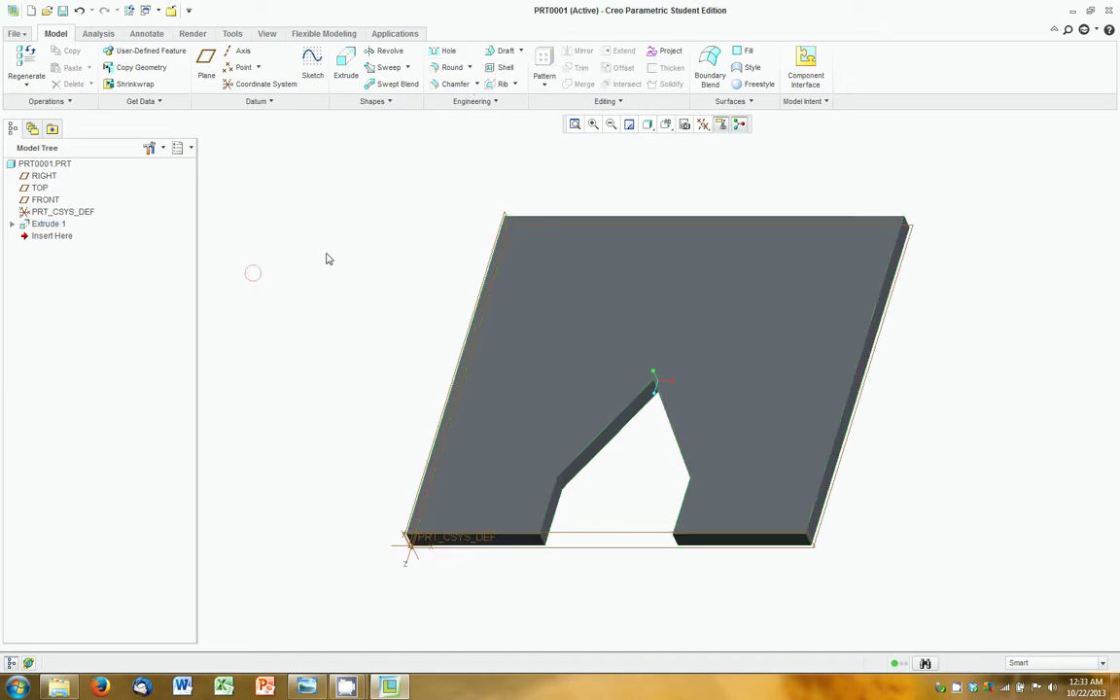
pyautogui.click(11, 223)
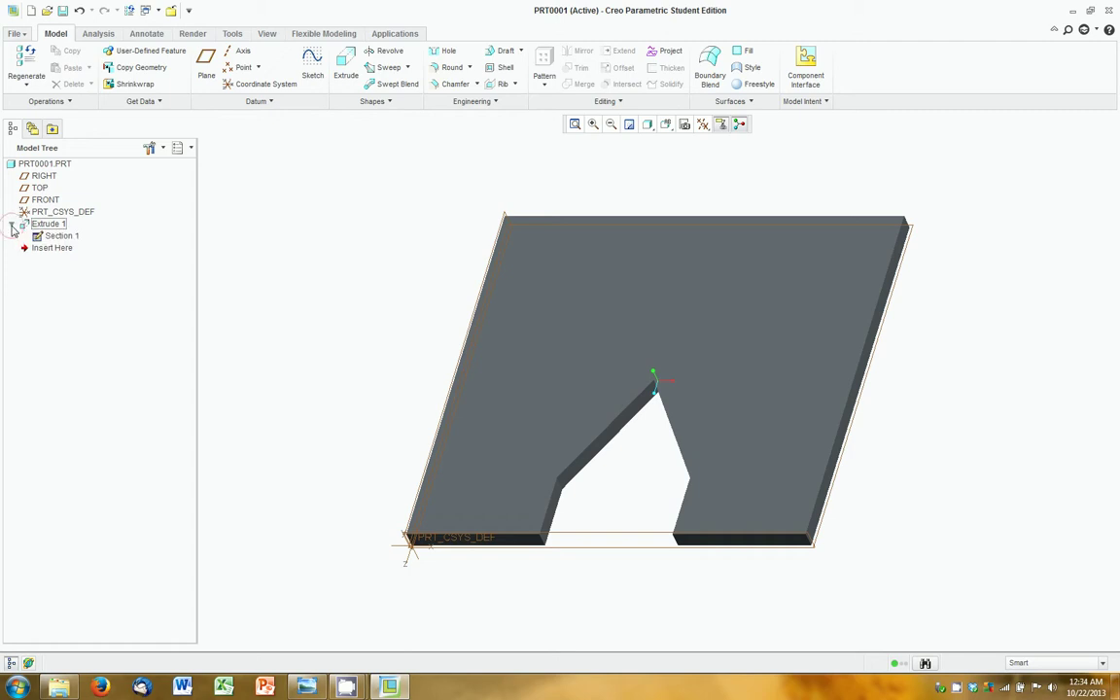
pyautogui.click(61, 236)
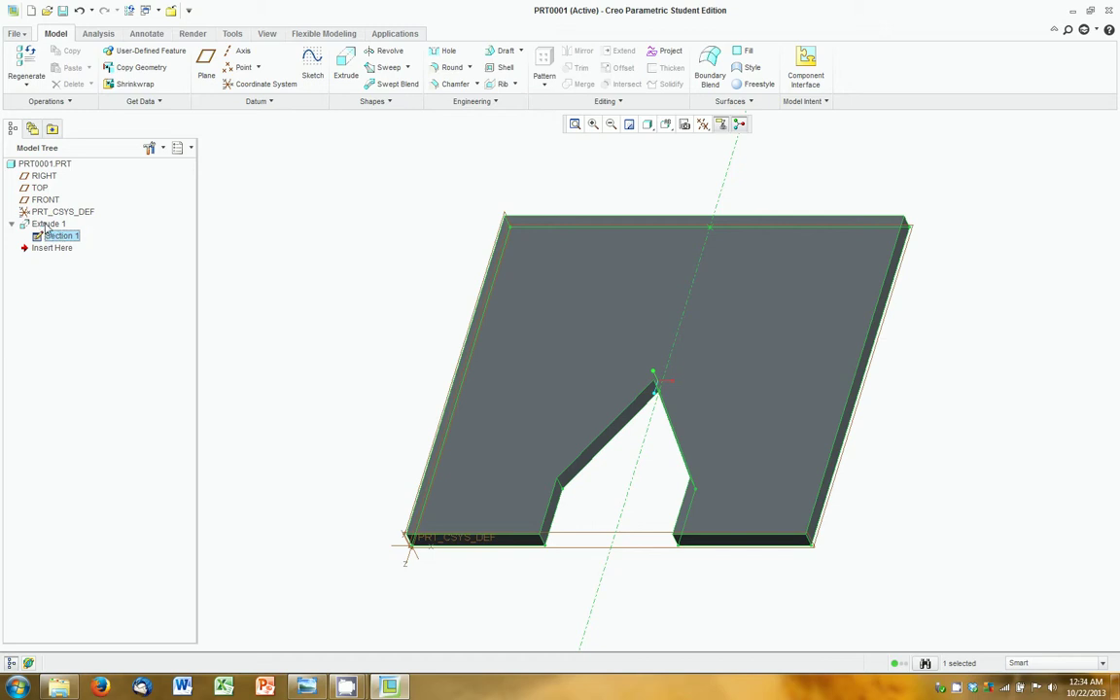
pyautogui.rightClick(77, 237)
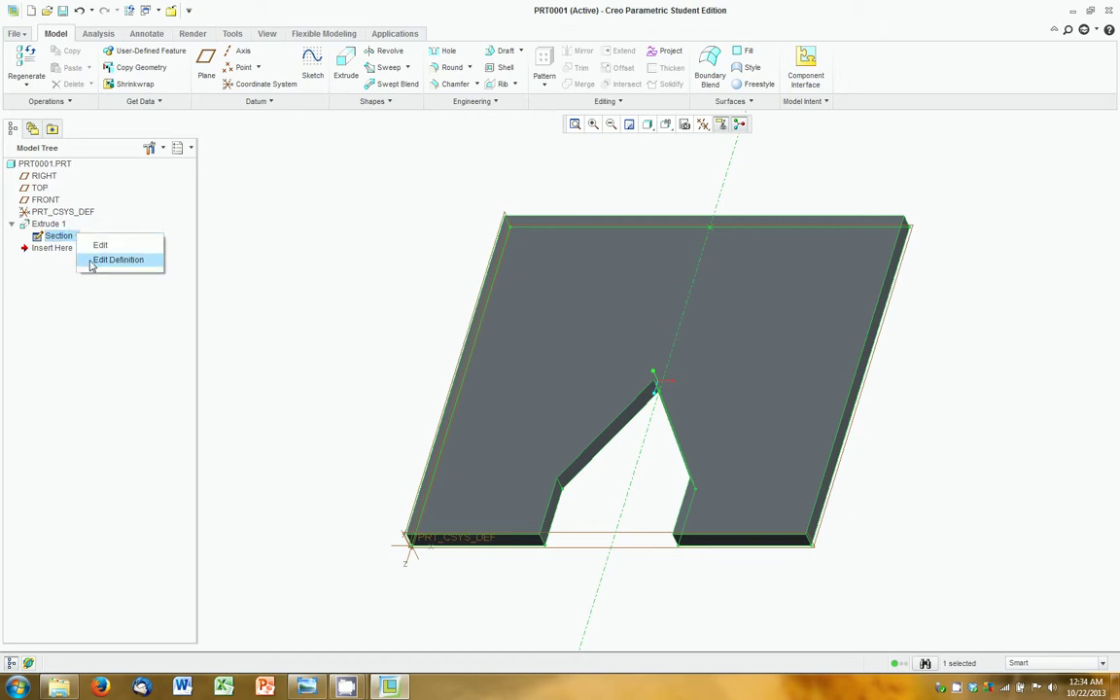
pyautogui.click(115, 260)
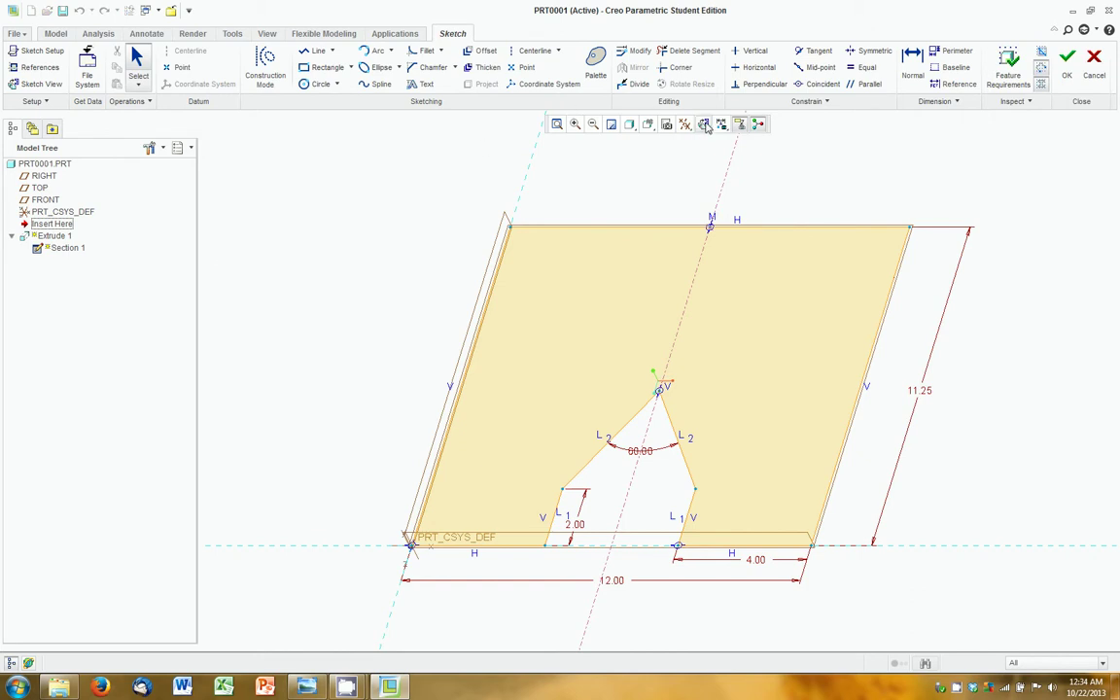
# Step: Orient the sketch face-on and delete the equal-length constraint on the right notch side
pyautogui.click(704, 125)
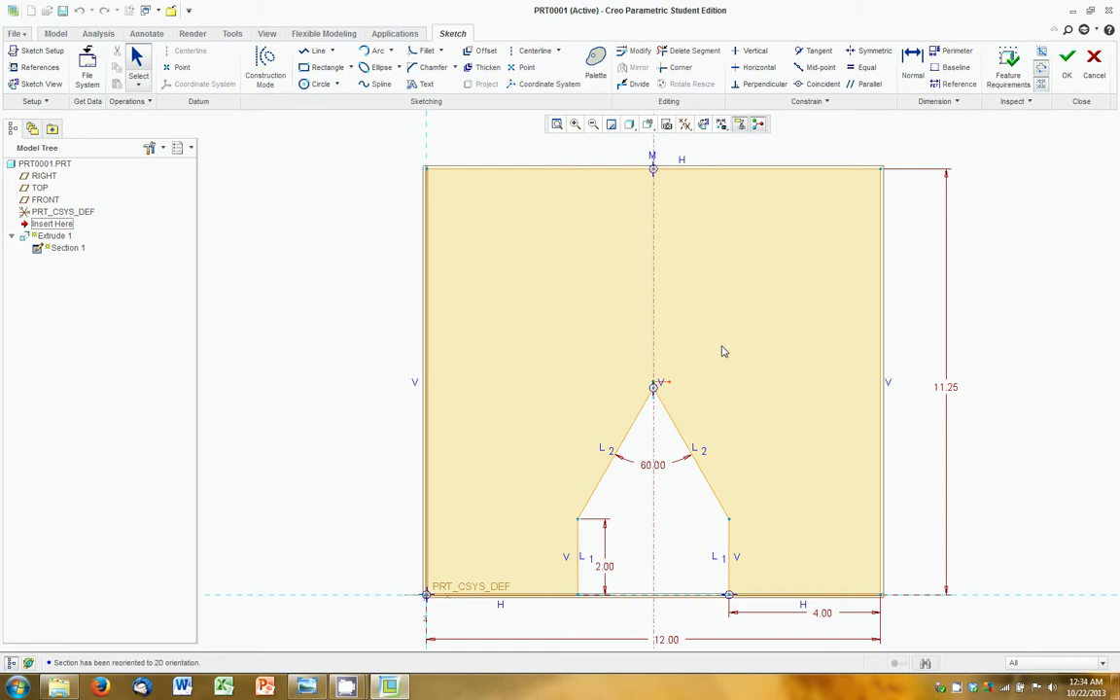
pyautogui.click(719, 557)
pyautogui.press('Delete')
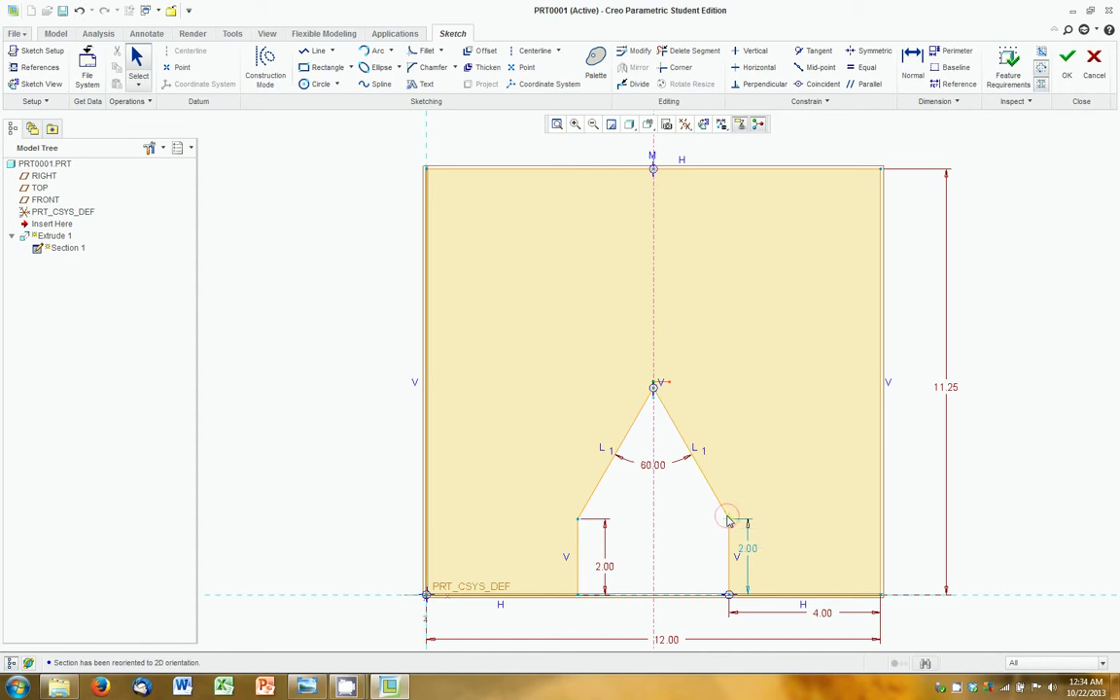
# Step: Drag the notch shoulder corners so the left corner sits 3.58 high, 3.04 from the edge
pyautogui.moveTo(729, 519)
pyautogui.mouseDown()
pyautogui.moveTo(750, 470)
pyautogui.moveTo(722, 525)
pyautogui.moveTo(719, 490)
pyautogui.moveTo(712, 535)
pyautogui.moveTo(706, 493)
pyautogui.moveTo(705, 527)
pyautogui.mouseUp()
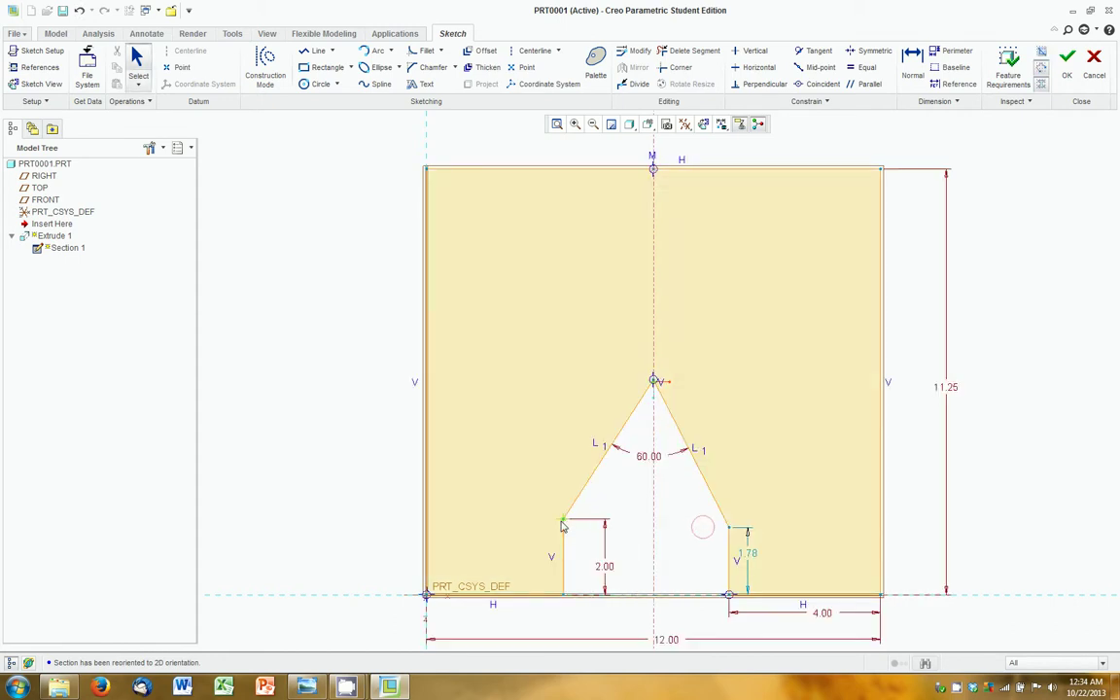
pyautogui.moveTo(560, 518)
pyautogui.mouseDown()
pyautogui.moveTo(559, 507)
pyautogui.moveTo(559, 517)
pyautogui.mouseUp()
pyautogui.click(605, 568)
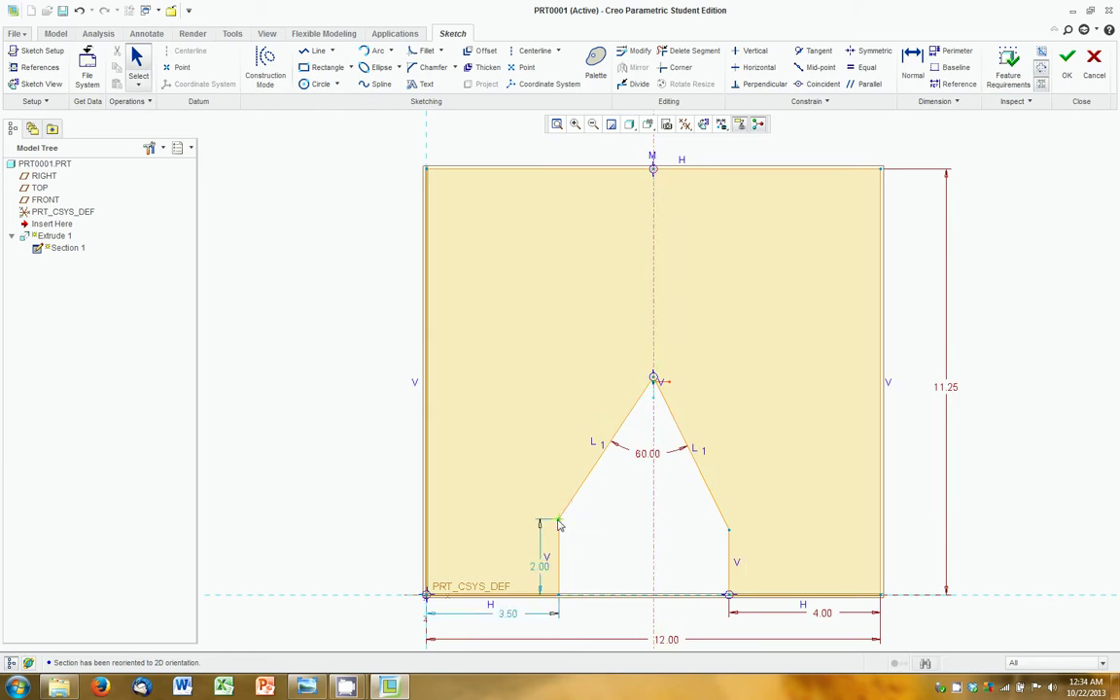
pyautogui.moveTo(559, 518)
pyautogui.mouseDown()
pyautogui.moveTo(568, 483)
pyautogui.moveTo(522, 487)
pyautogui.moveTo(503, 474)
pyautogui.moveTo(588, 483)
pyautogui.moveTo(550, 492)
pyautogui.moveTo(540, 460)
pyautogui.mouseUp()
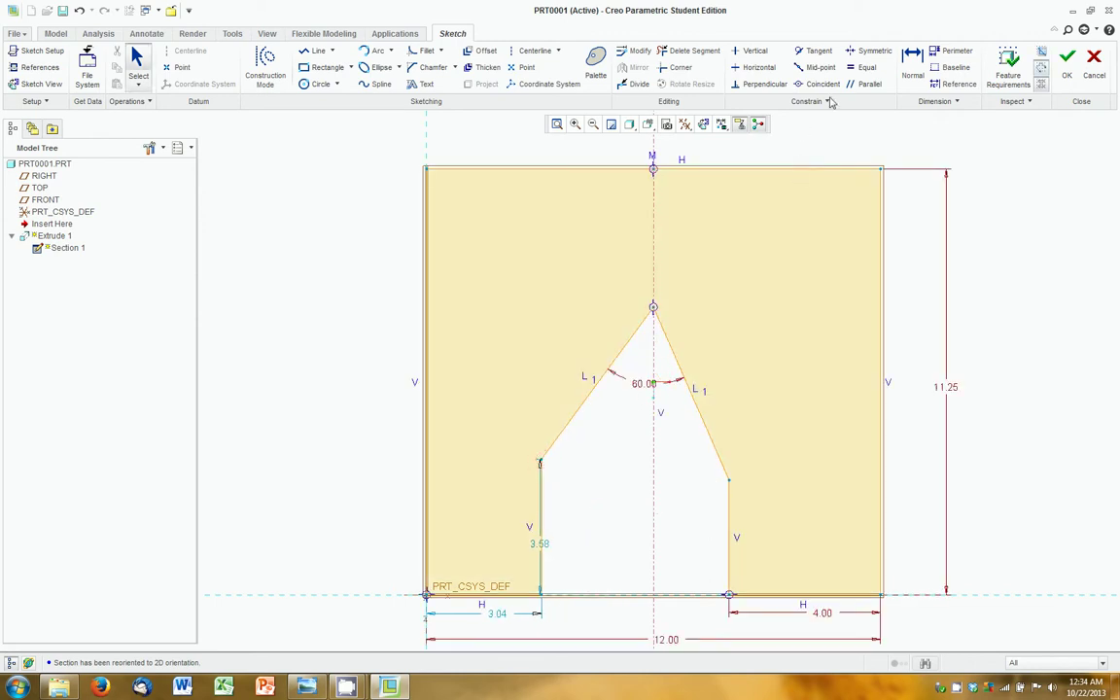
# Step: Make both notch shoulder corners symmetric about the vertical centerline, with 3.03-high side walls
pyautogui.click(873, 55)
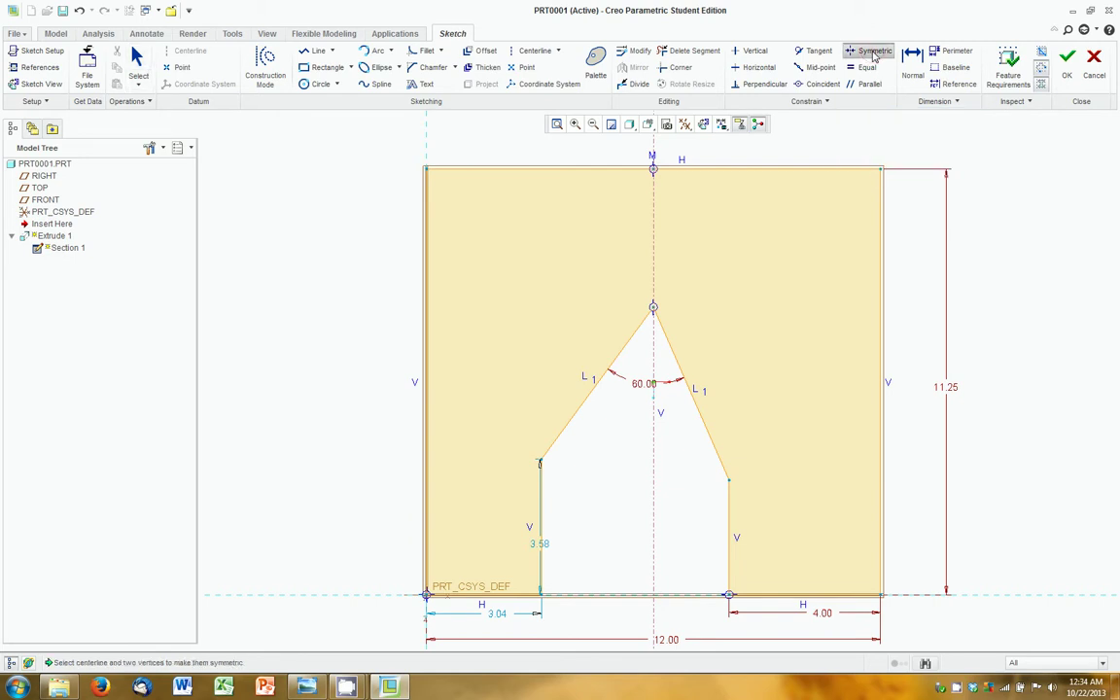
pyautogui.click(654, 223)
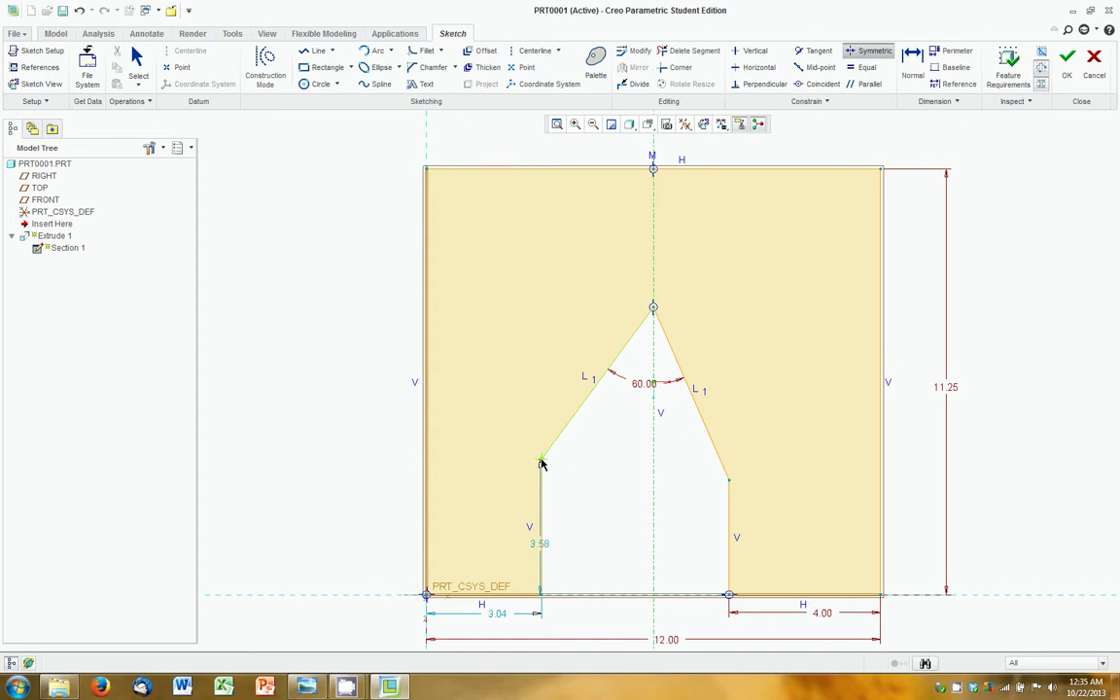
pyautogui.click(729, 480)
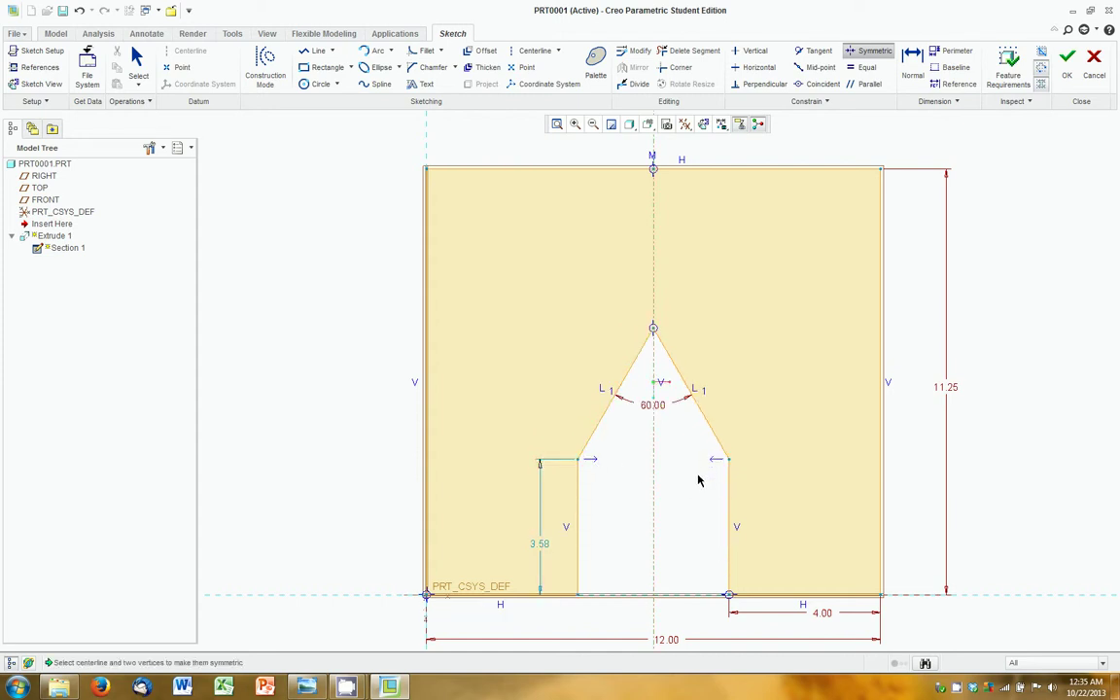
pyautogui.middleClick(691, 504)
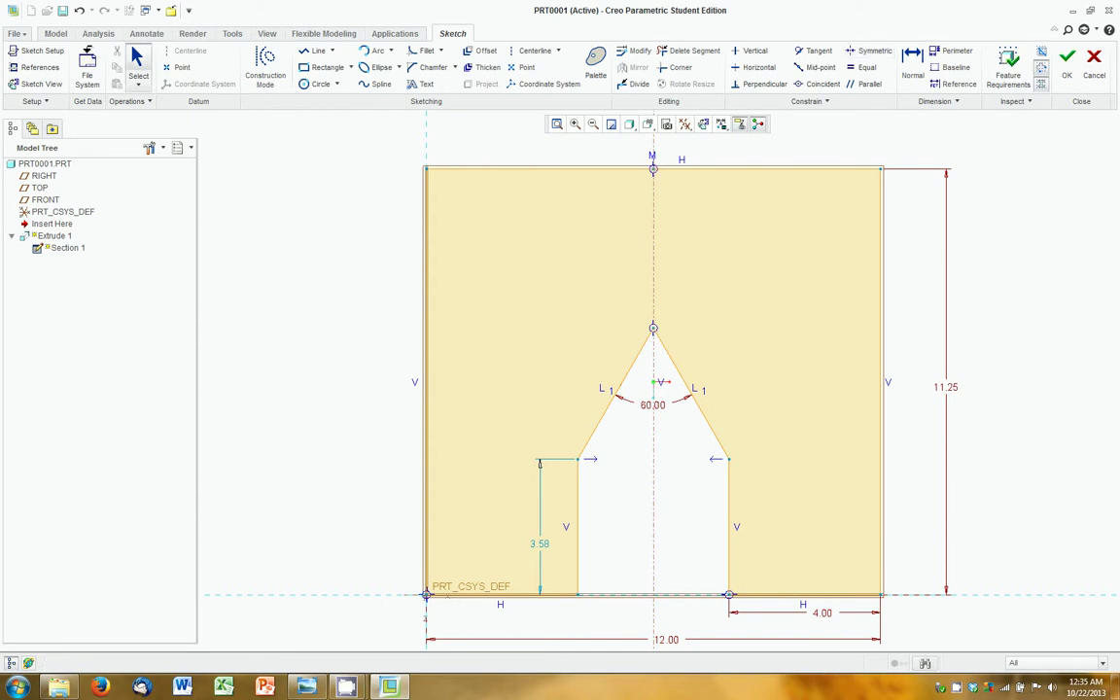
pyautogui.moveTo(579, 459)
pyautogui.mouseDown()
pyautogui.moveTo(631, 427)
pyautogui.moveTo(590, 568)
pyautogui.moveTo(679, 520)
pyautogui.moveTo(597, 430)
pyautogui.moveTo(605, 455)
pyautogui.moveTo(588, 460)
pyautogui.moveTo(600, 394)
pyautogui.moveTo(607, 480)
pyautogui.mouseUp()
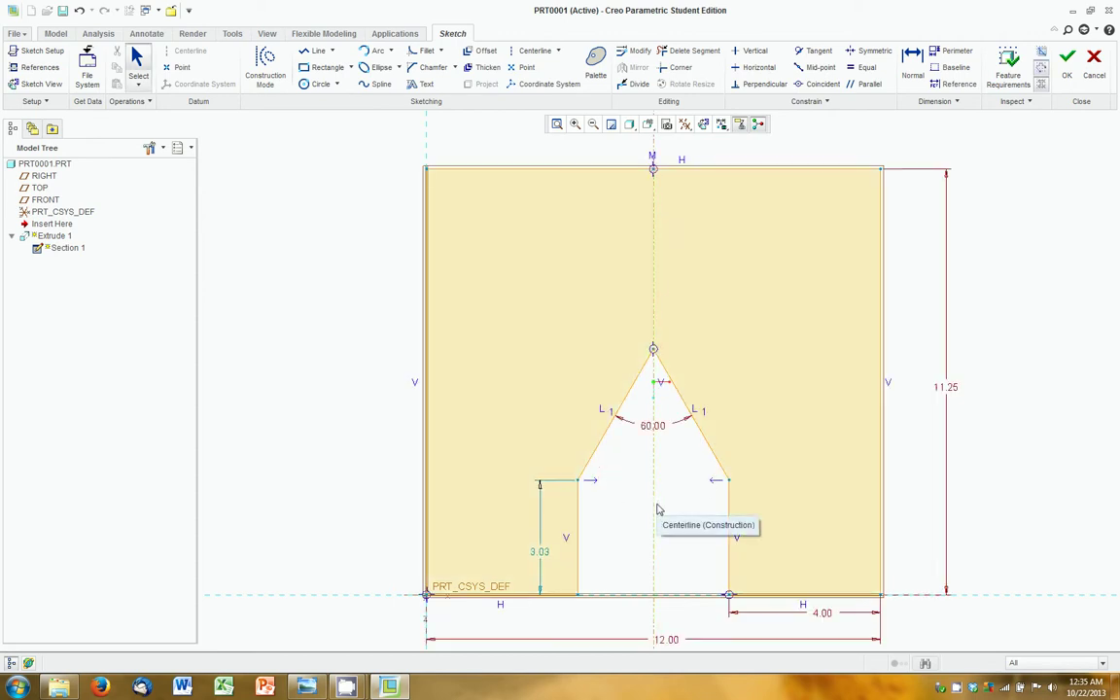
# Step: Unlock the notch's peak angle dimension and set it to 60°
pyautogui.click(665, 429)
pyautogui.click(665, 431)
pyautogui.rightClick(665, 431)
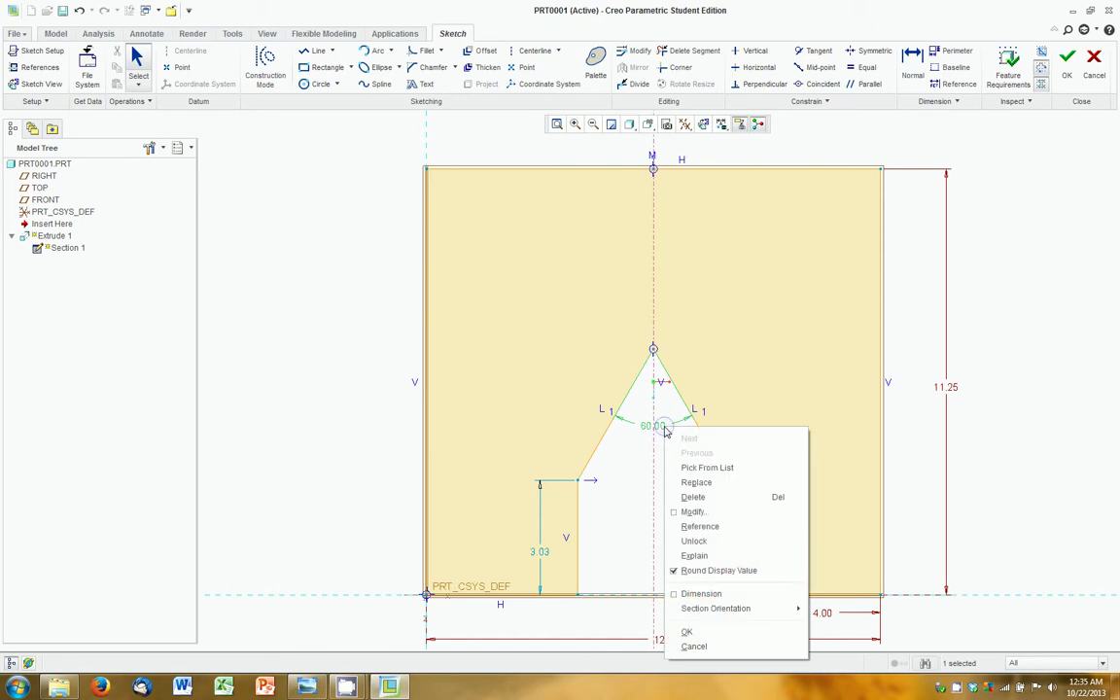
pyautogui.click(705, 545)
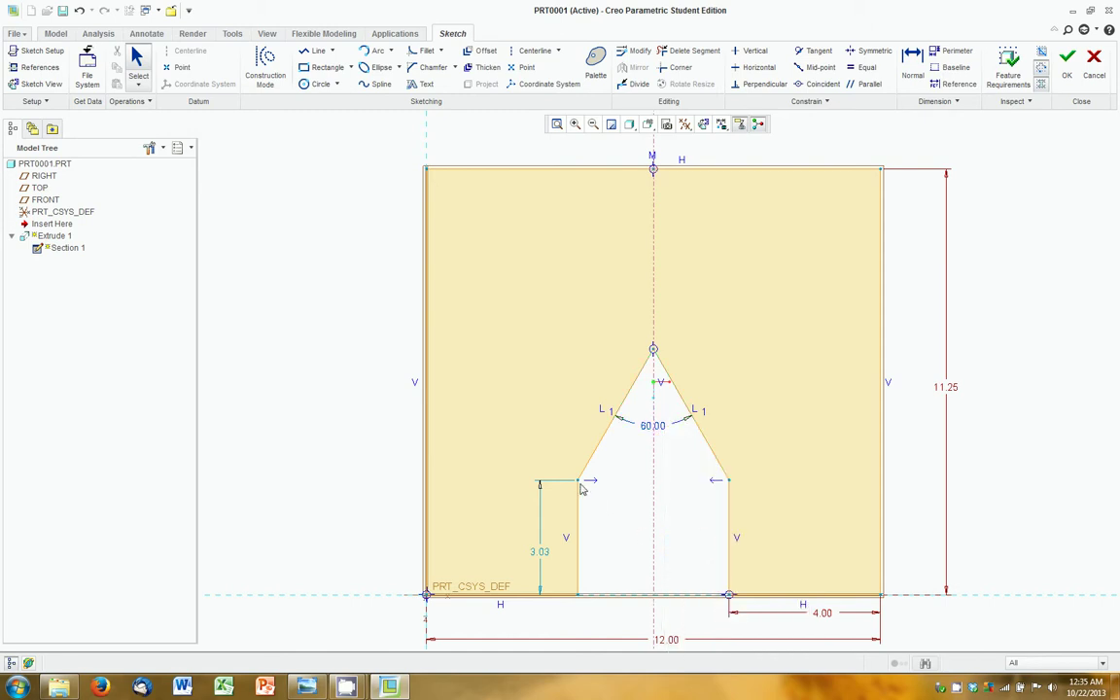
pyautogui.moveTo(567, 480)
pyautogui.mouseDown()
pyautogui.moveTo(528, 429)
pyautogui.moveTo(555, 393)
pyautogui.moveTo(597, 393)
pyautogui.moveTo(609, 499)
pyautogui.moveTo(600, 394)
pyautogui.moveTo(623, 449)
pyautogui.mouseUp()
pyautogui.doubleClick(654, 427)
pyautogui.write('60')
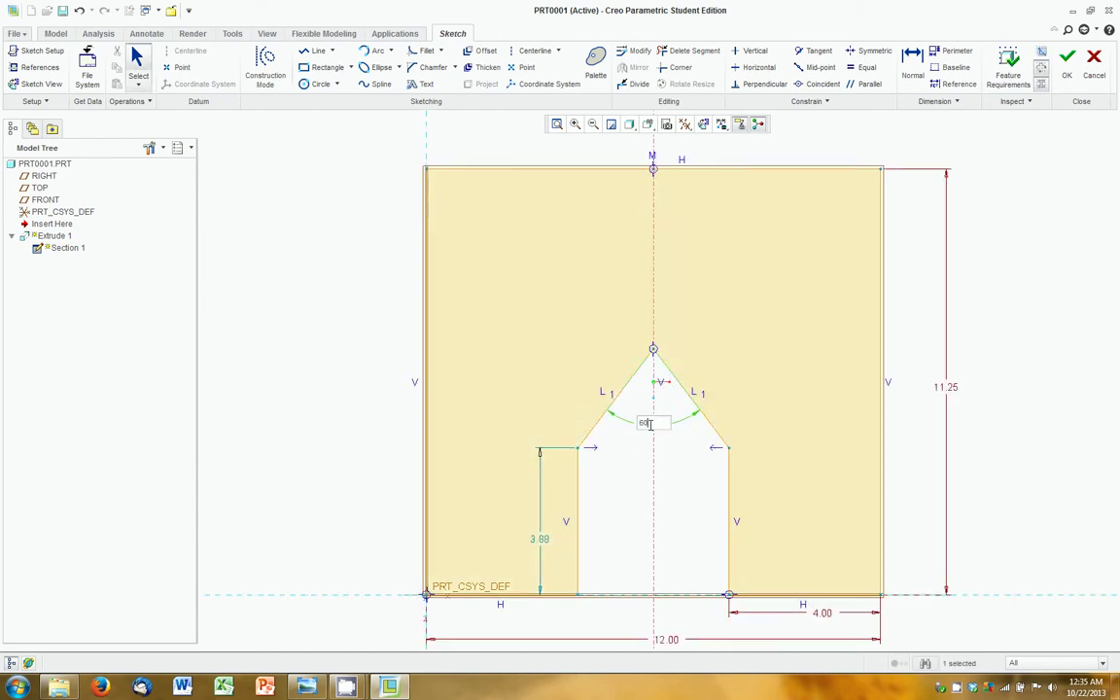
pyautogui.press('Return')
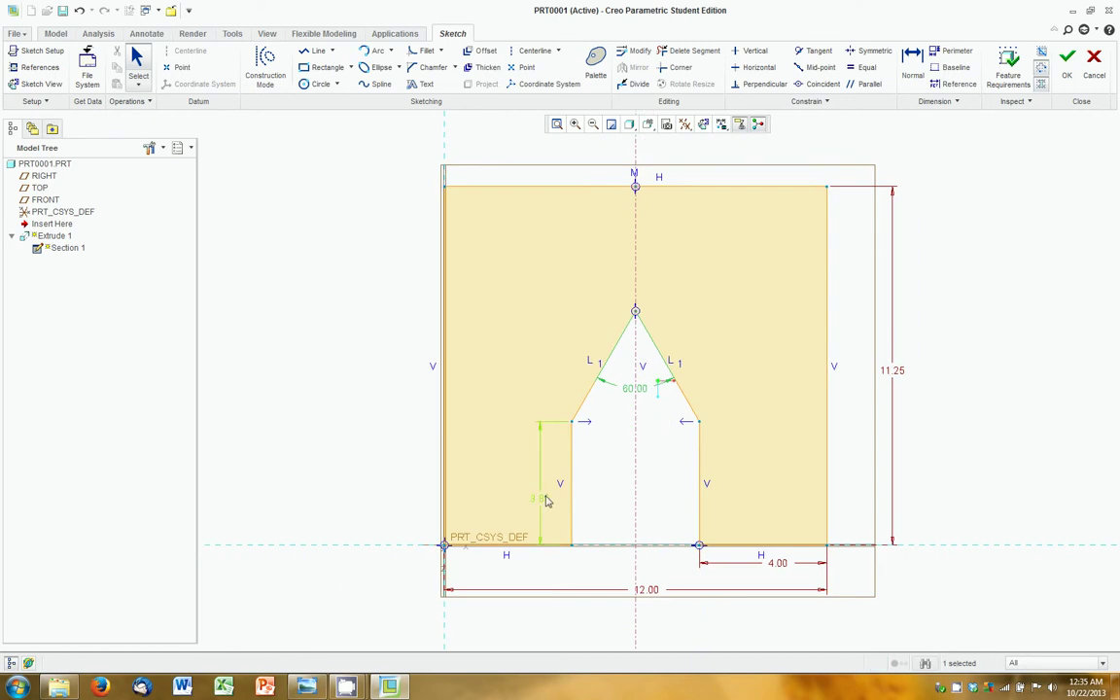
# Step: Set the notch side wall height to 2.00 and lock that dimension
pyautogui.doubleClick(538, 496)
pyautogui.write('2')
pyautogui.press('Return')
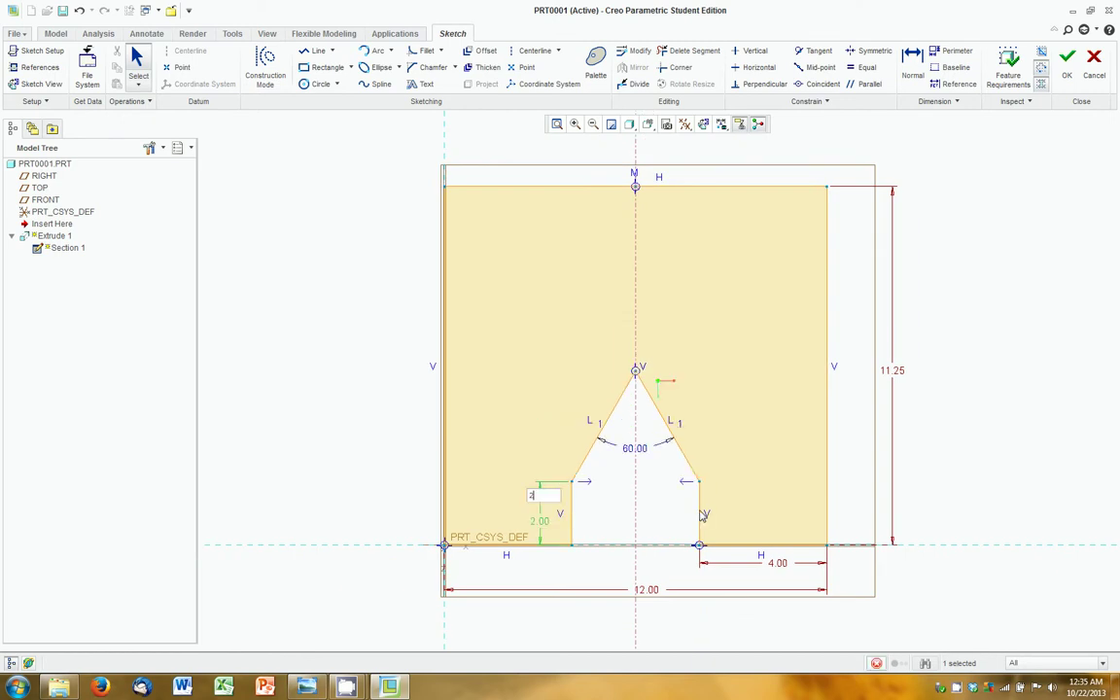
pyautogui.rightClick(632, 455)
pyautogui.click(629, 452)
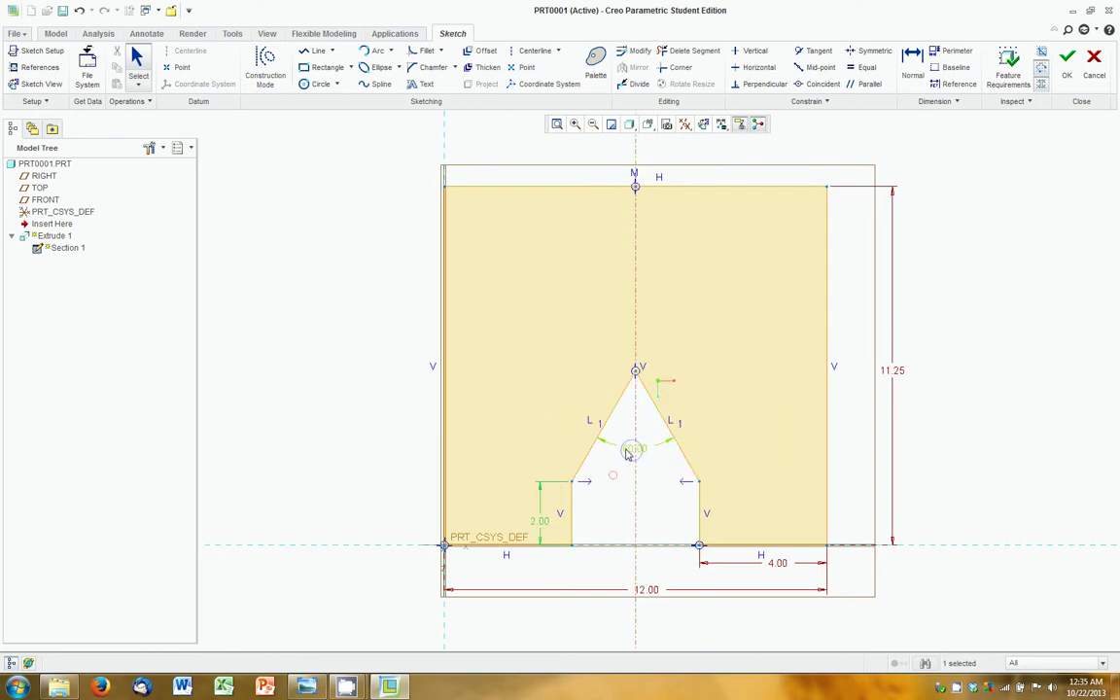
pyautogui.rightClick(541, 525)
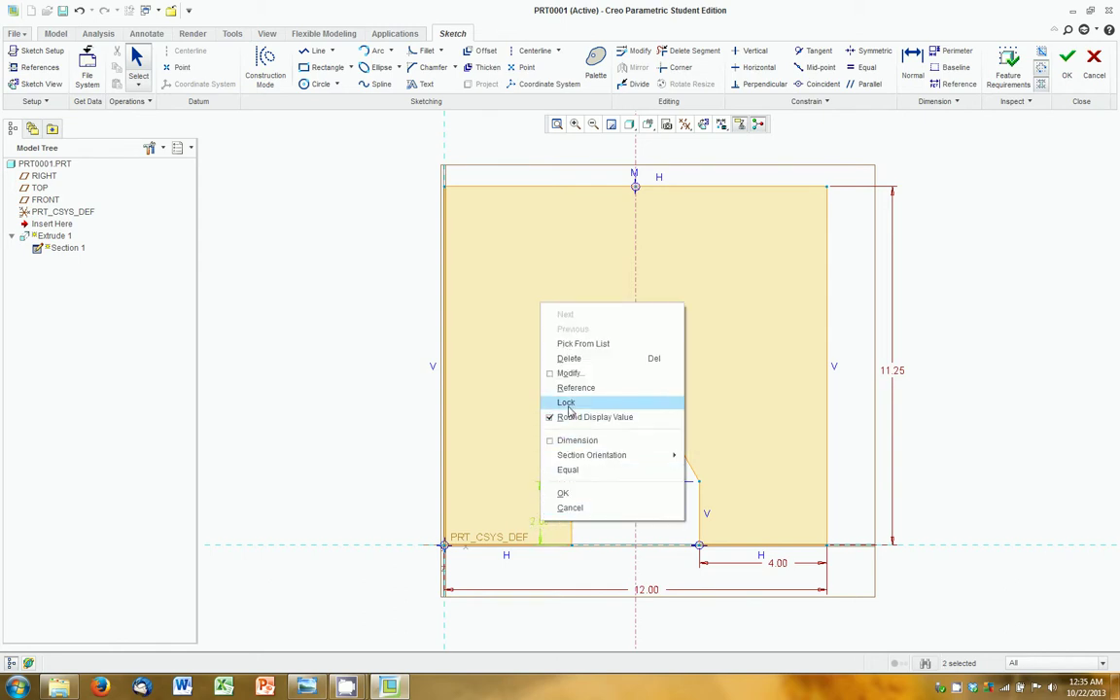
pyautogui.click(567, 403)
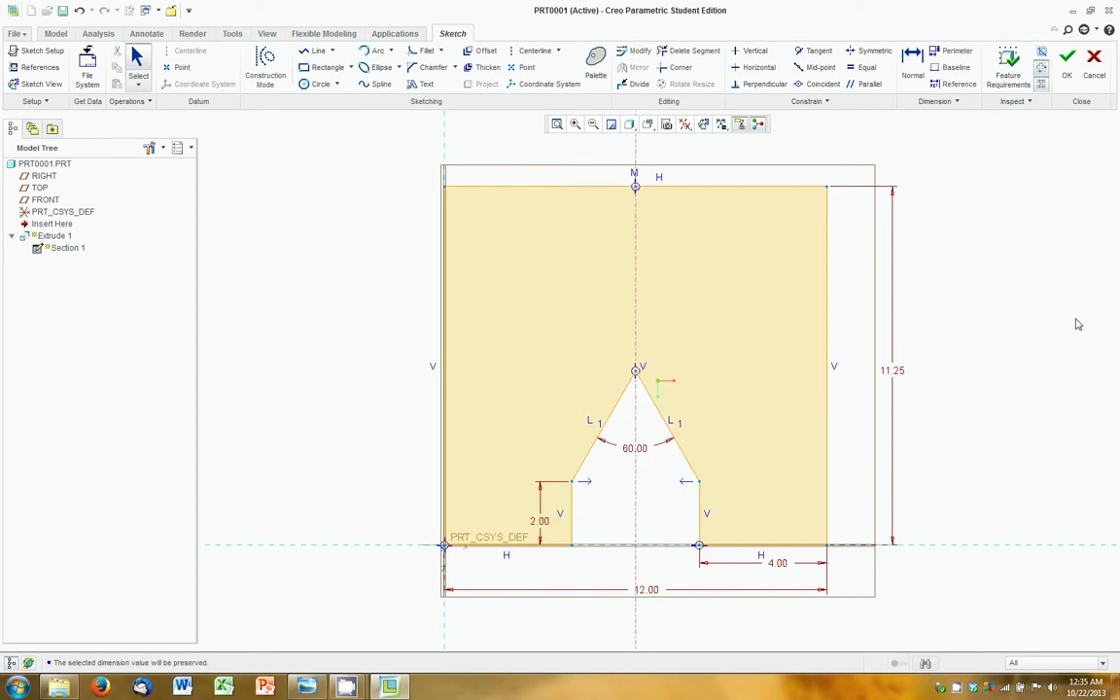
# Step: Finish the sketch so Extrude 1 regenerates, and orbit to view the pointed notch
pyautogui.middleClick(972, 345)
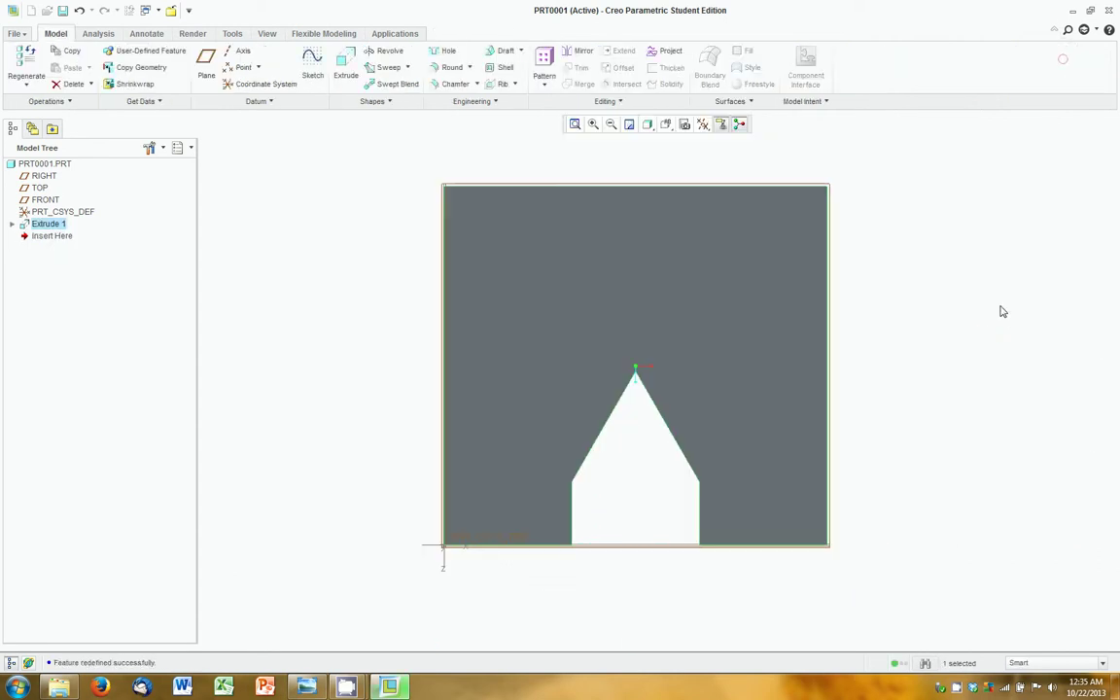
pyautogui.moveTo(868, 435); pyautogui.dragTo(904, 388, button='middle')
pyautogui.click(915, 397)
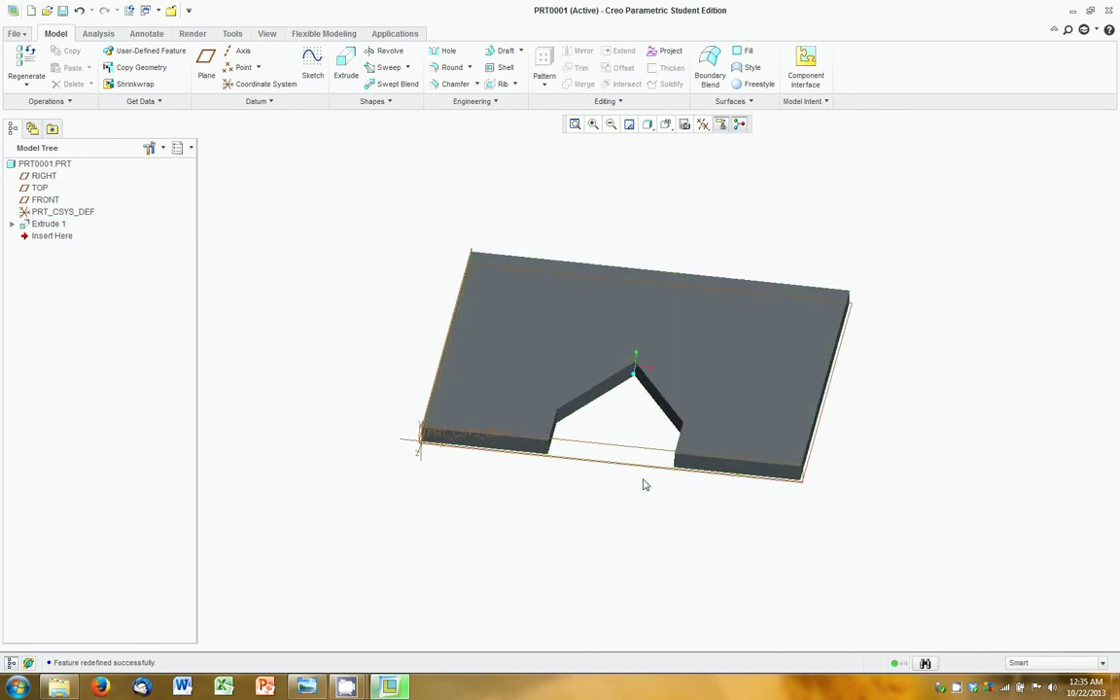
pyautogui.moveTo(644, 482); pyautogui.dragTo(549, 465, button='middle')
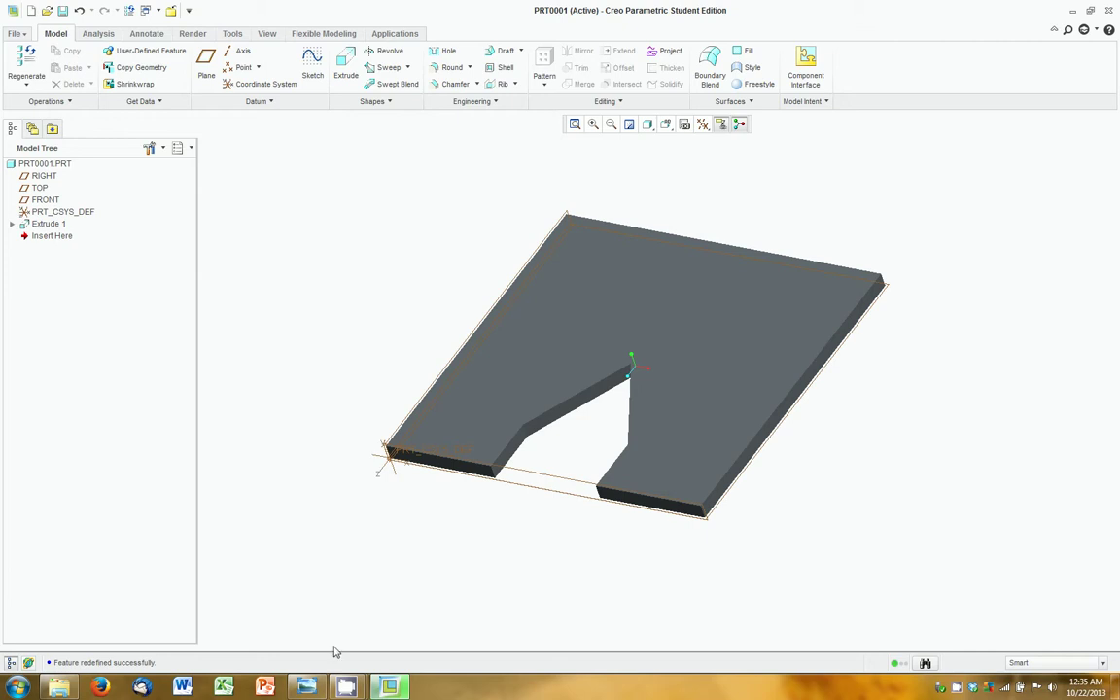
# Step: Review the hand-drawn Plan.jpg image, then close Photo Viewer
pyautogui.moveTo(311, 688)
pyautogui.click(284, 618)
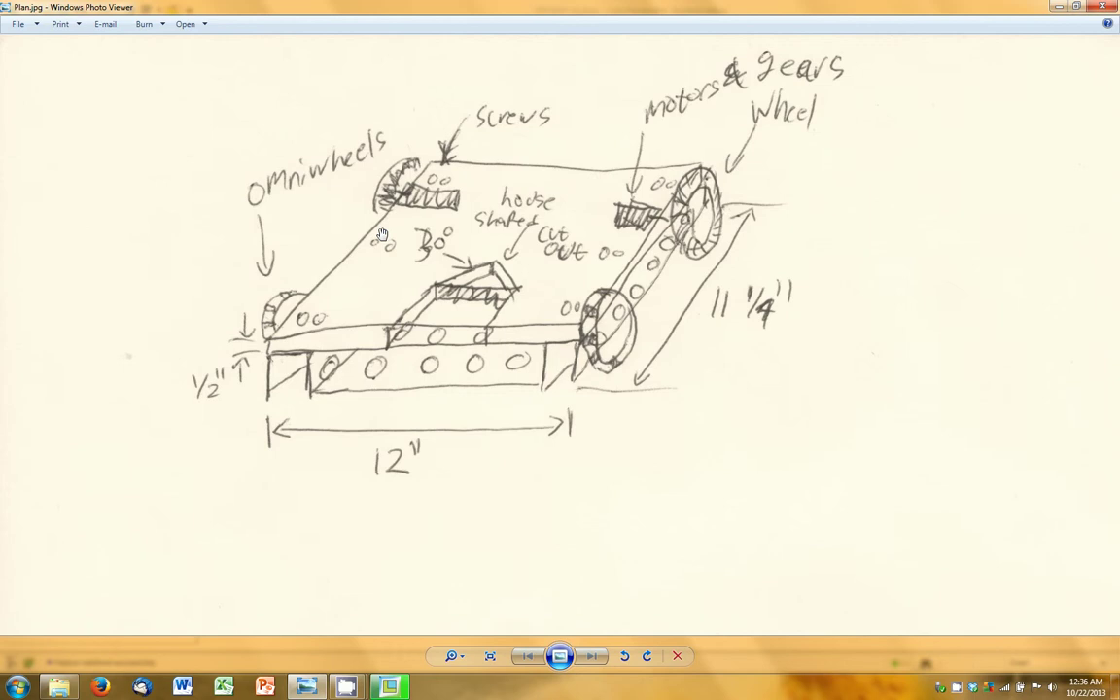
pyautogui.click(1059, 7)
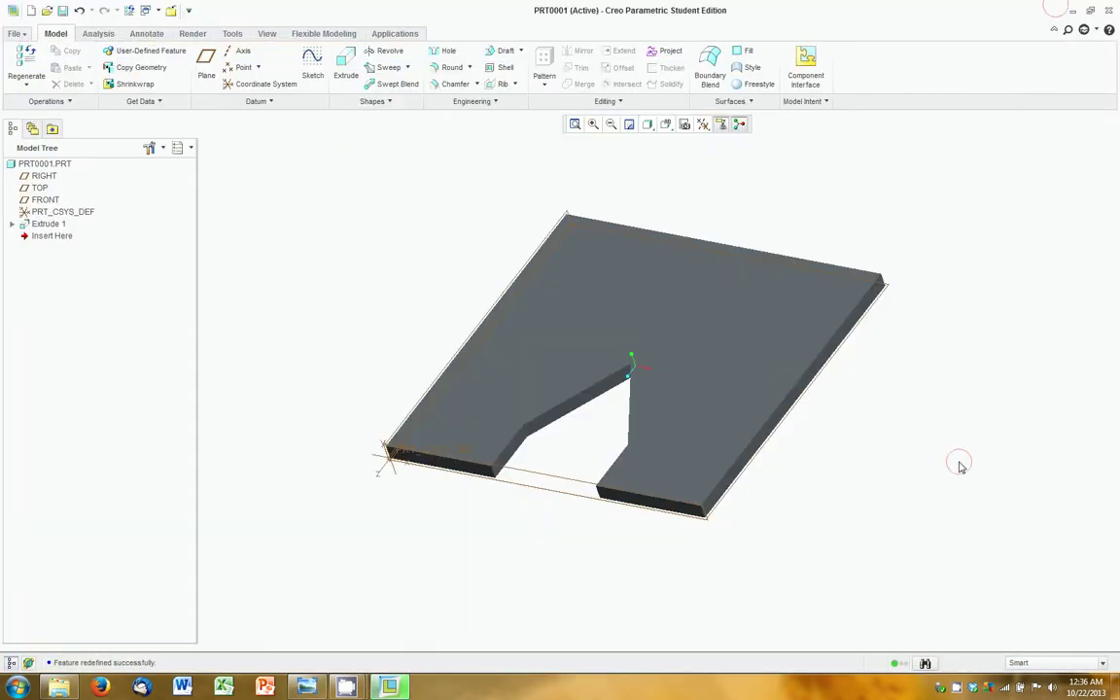
# Step: Start a new sketch using the plate's top face as the sketch plane
pyautogui.click(308, 79)
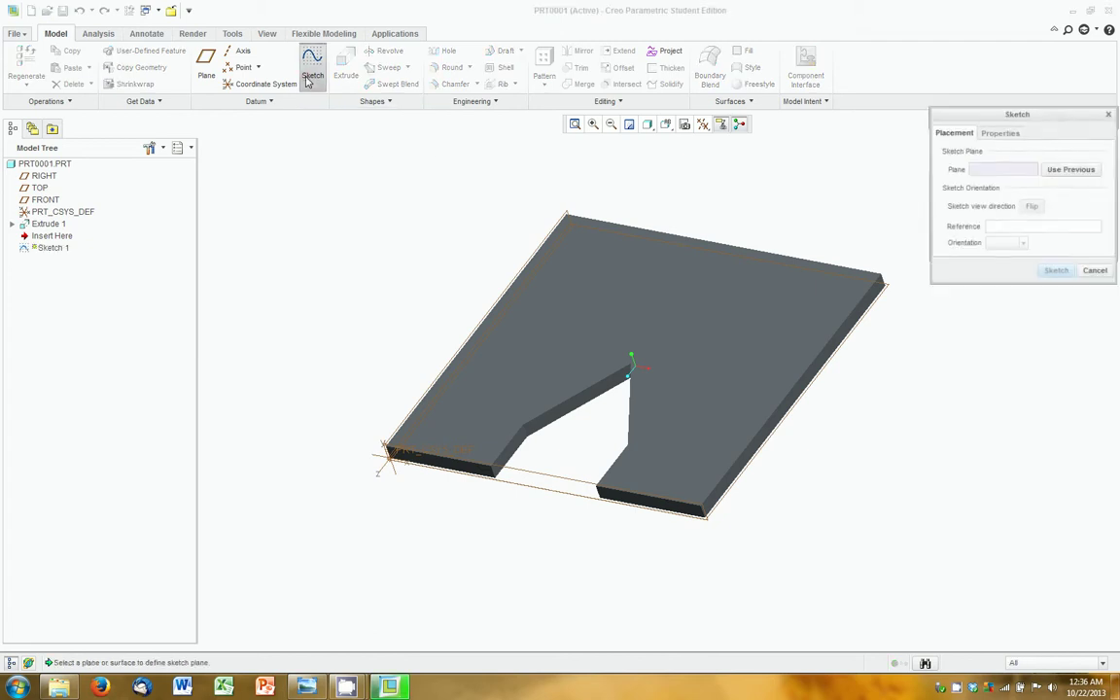
pyautogui.click(681, 327)
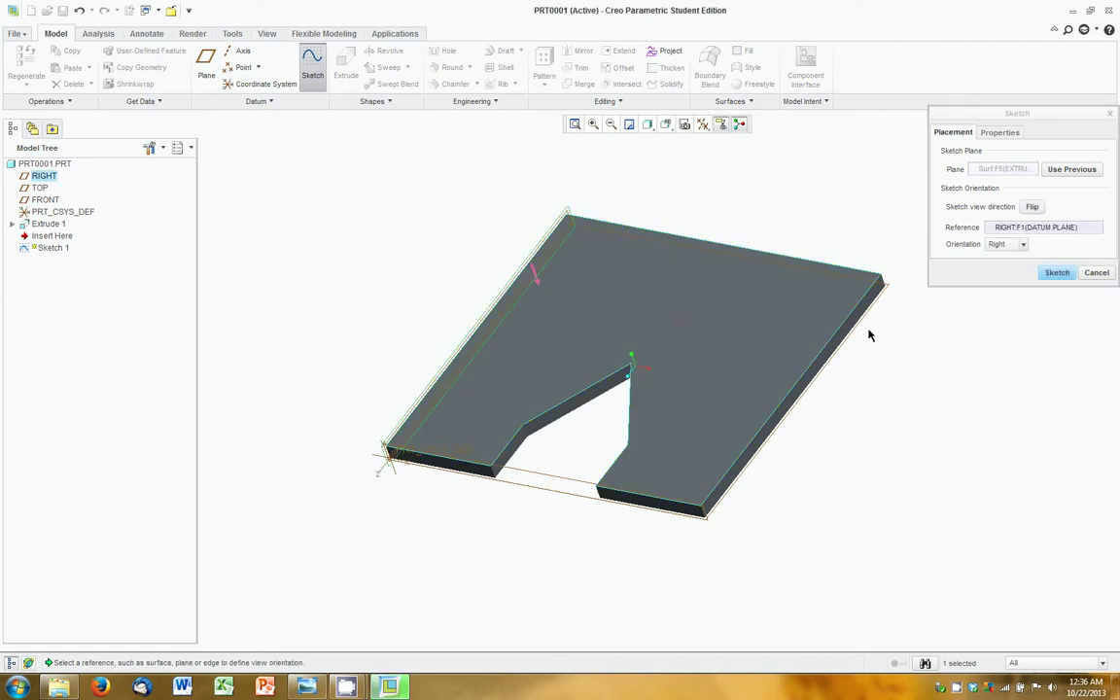
pyautogui.click(1058, 273)
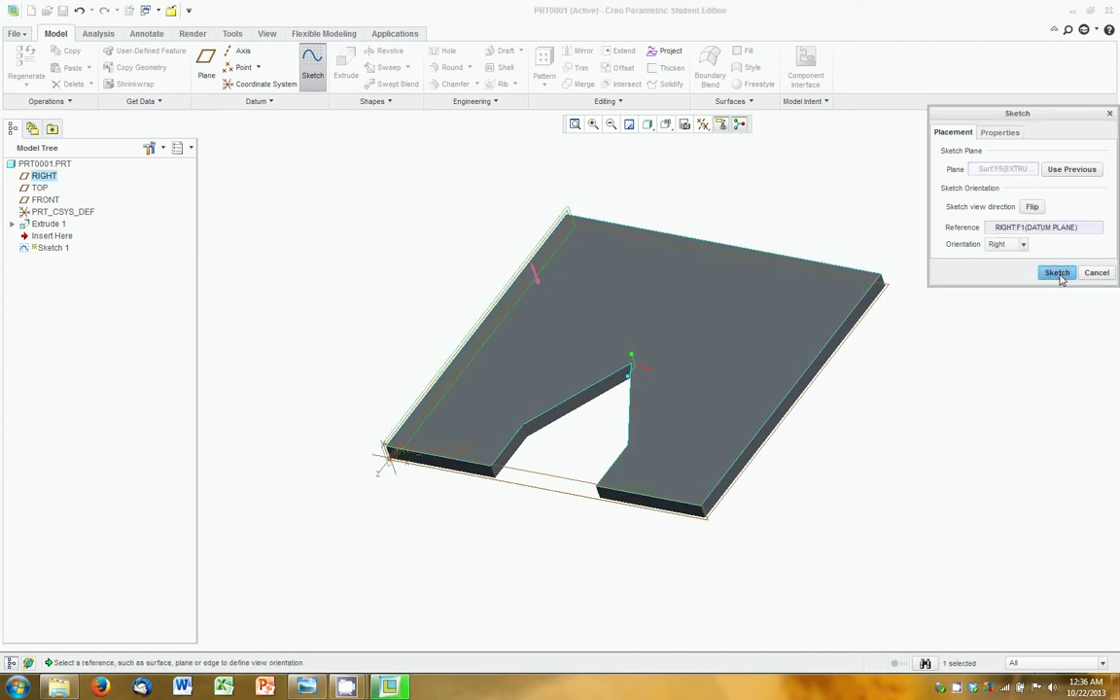
pyautogui.click(1058, 273)
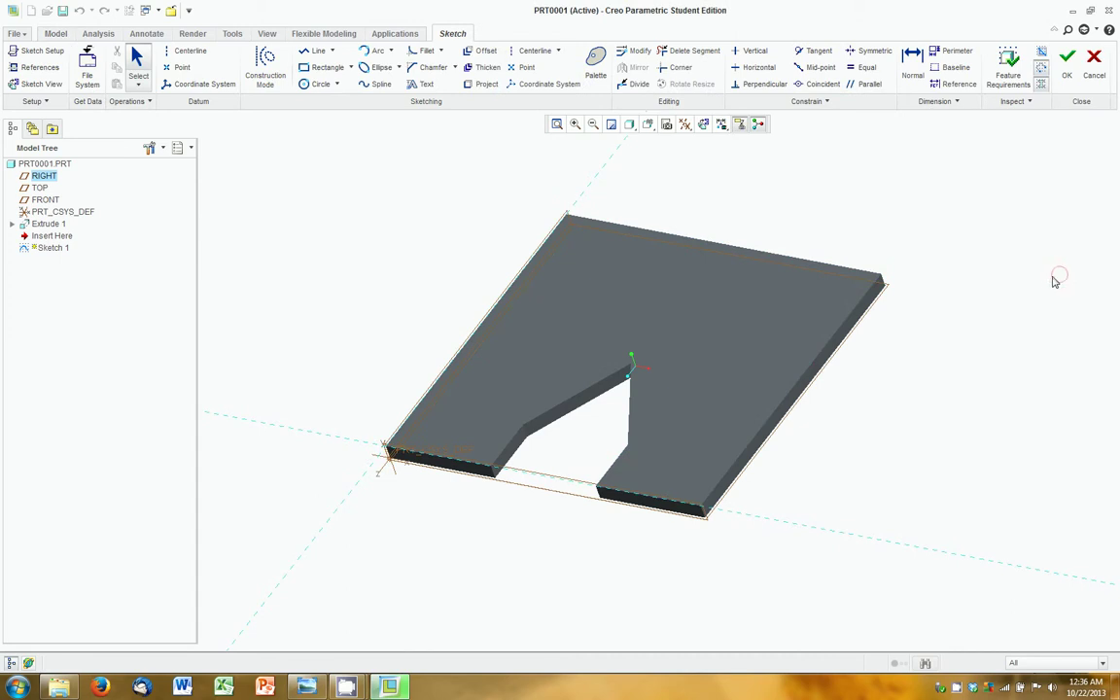
# Step: Orient the sketch flat to the screen and compare it against the Plan.jpg image
pyautogui.click(704, 126)
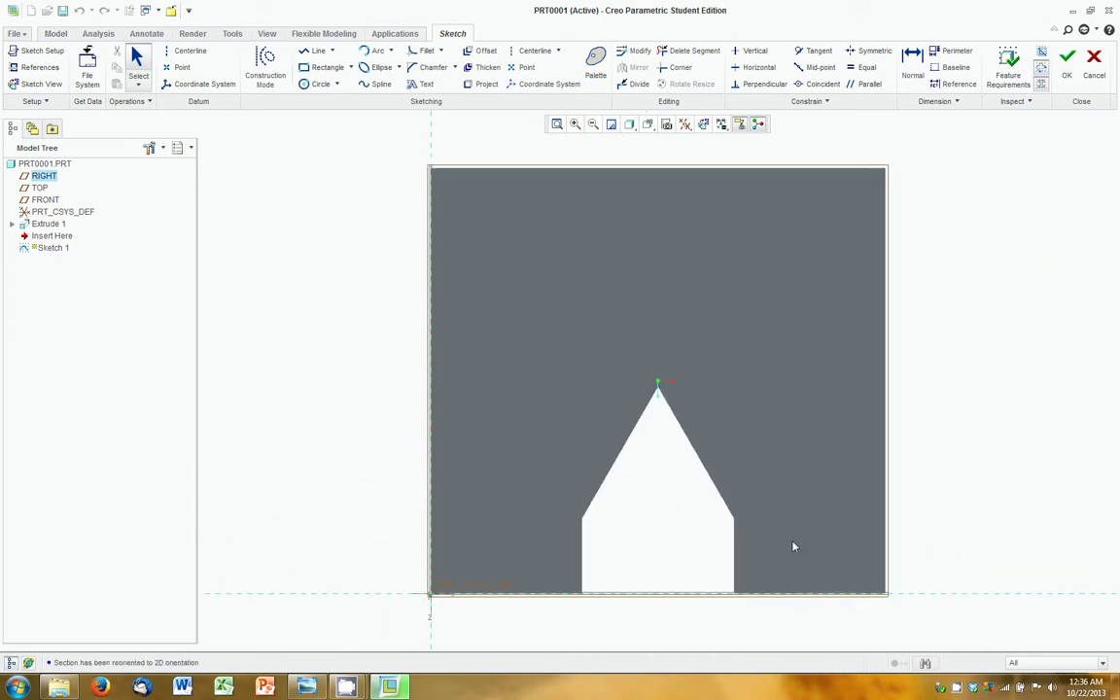
pyautogui.scroll(-2, 677, 517)
pyautogui.scroll(1, 677, 518)
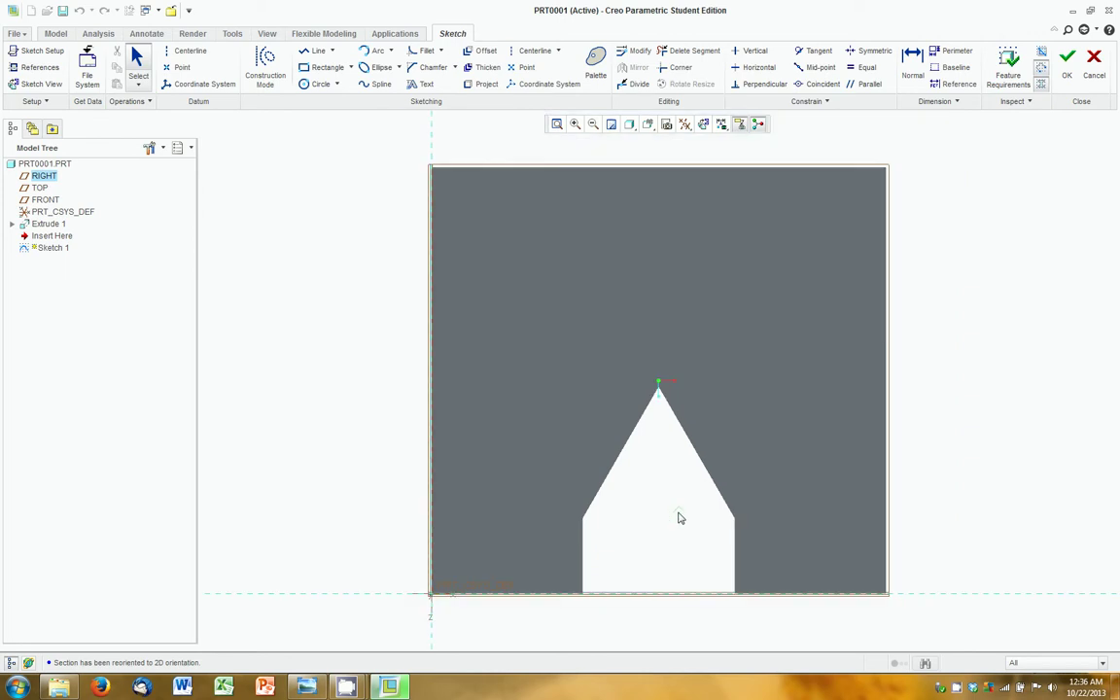
pyautogui.scroll(-1, 675, 504)
pyautogui.scroll(1, 672, 500)
pyautogui.click(294, 695)
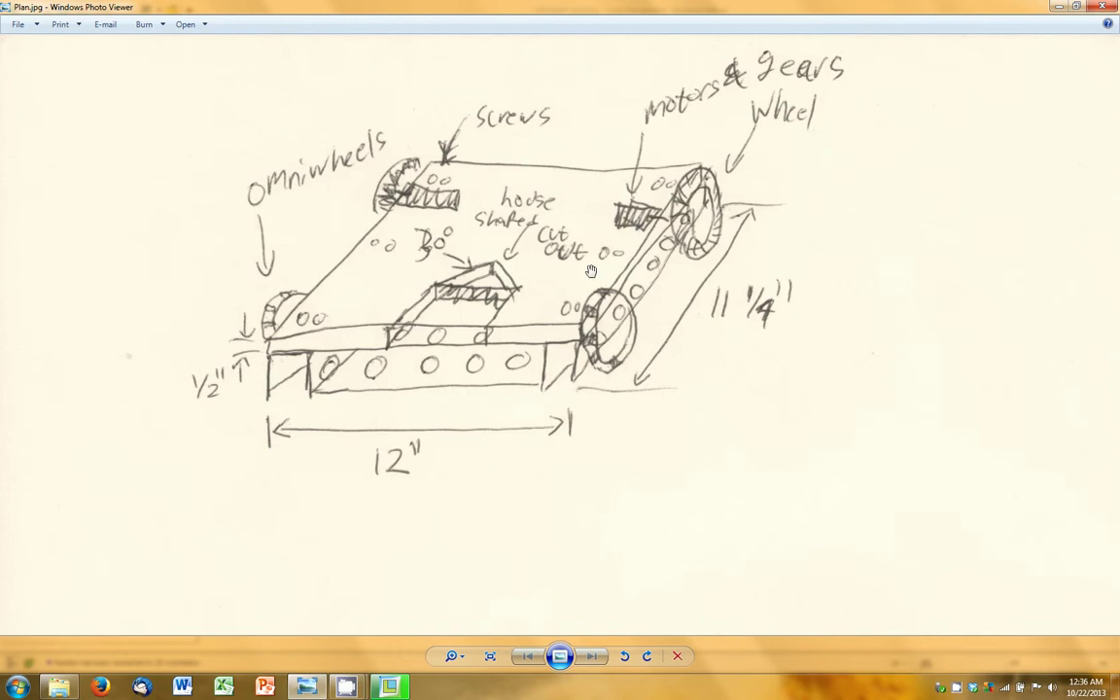
pyautogui.click(320, 692)
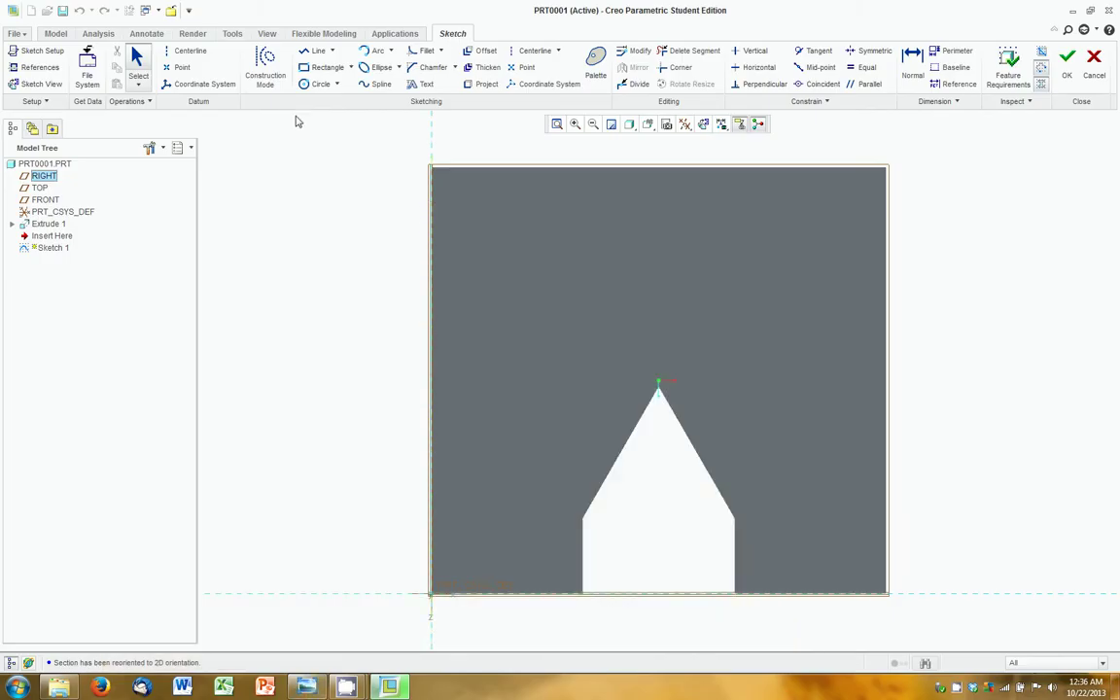
# Step: Draw two circles near the plate's upper-left corner and move them lower
pyautogui.click(307, 84)
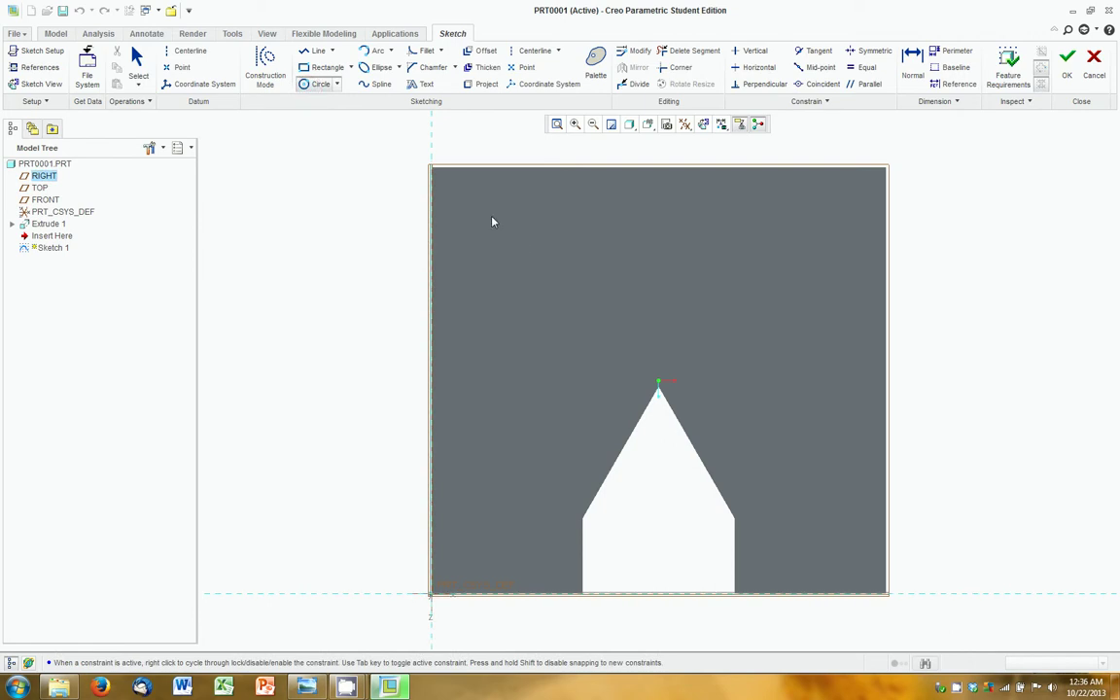
pyautogui.click(463, 199)
pyautogui.click(521, 224)
pyautogui.middleClick(559, 260)
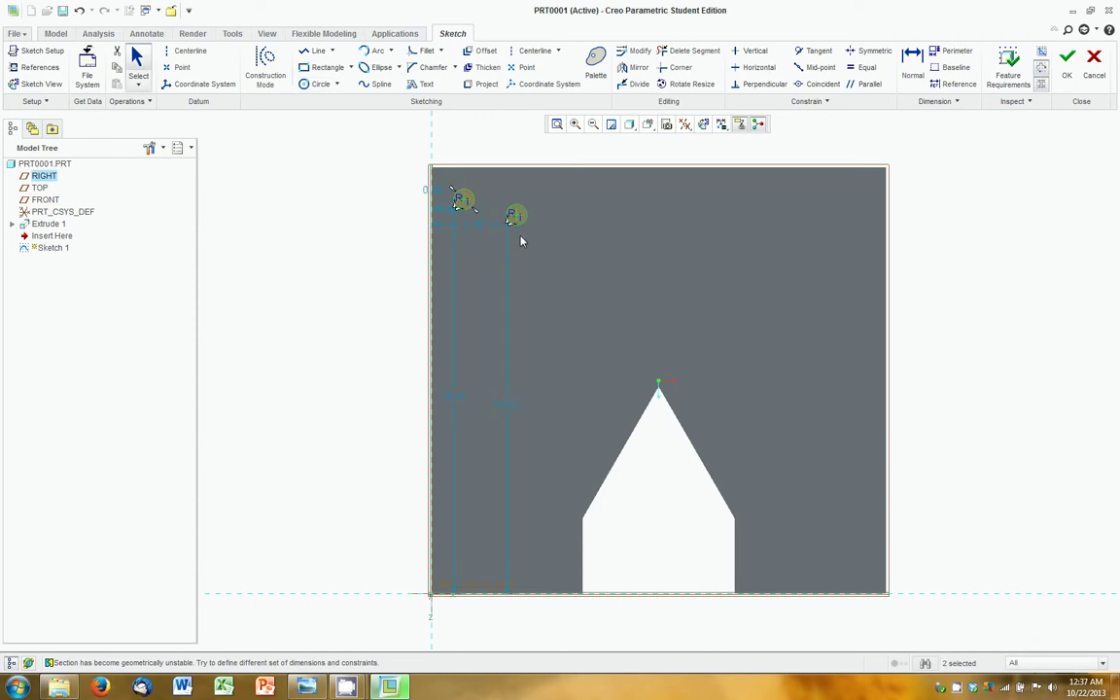
pyautogui.moveTo(523, 213)
pyautogui.mouseDown()
pyautogui.moveTo(547, 207)
pyautogui.moveTo(540, 236)
pyautogui.moveTo(486, 255)
pyautogui.moveTo(452, 242)
pyautogui.moveTo(415, 260)
pyautogui.moveTo(388, 297)
pyautogui.mouseUp()
# Step: Set the circle size dimension to 1.00 and move the dimension clear of the plate
pyautogui.doubleClick(388, 294)
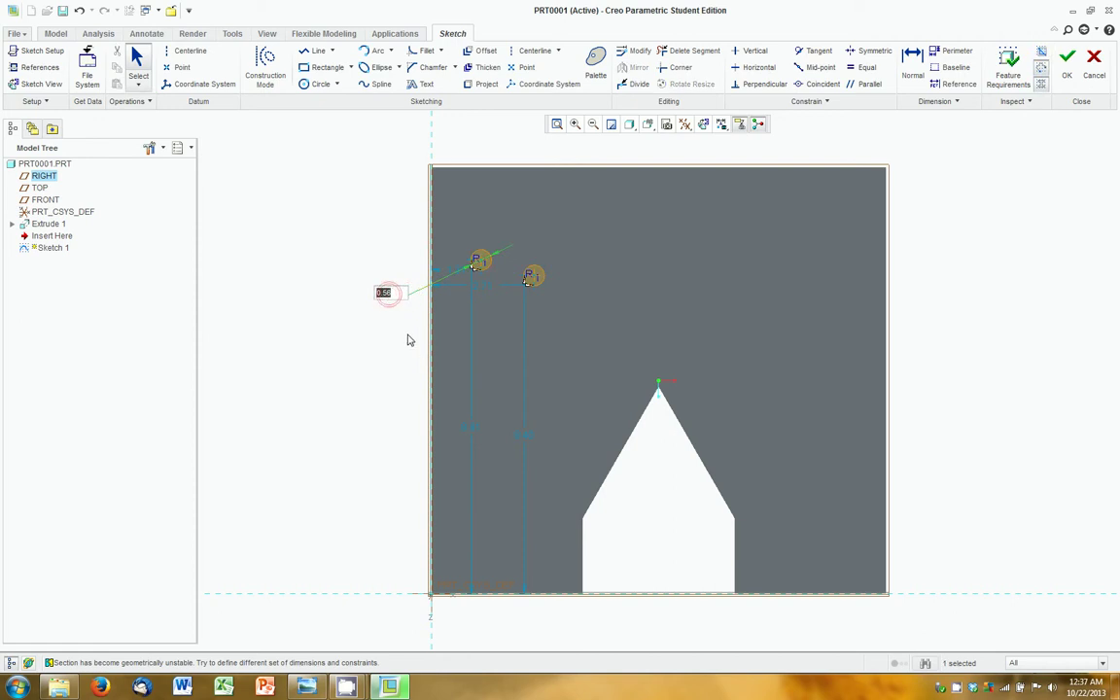
pyautogui.write('1')
pyautogui.press('Return')
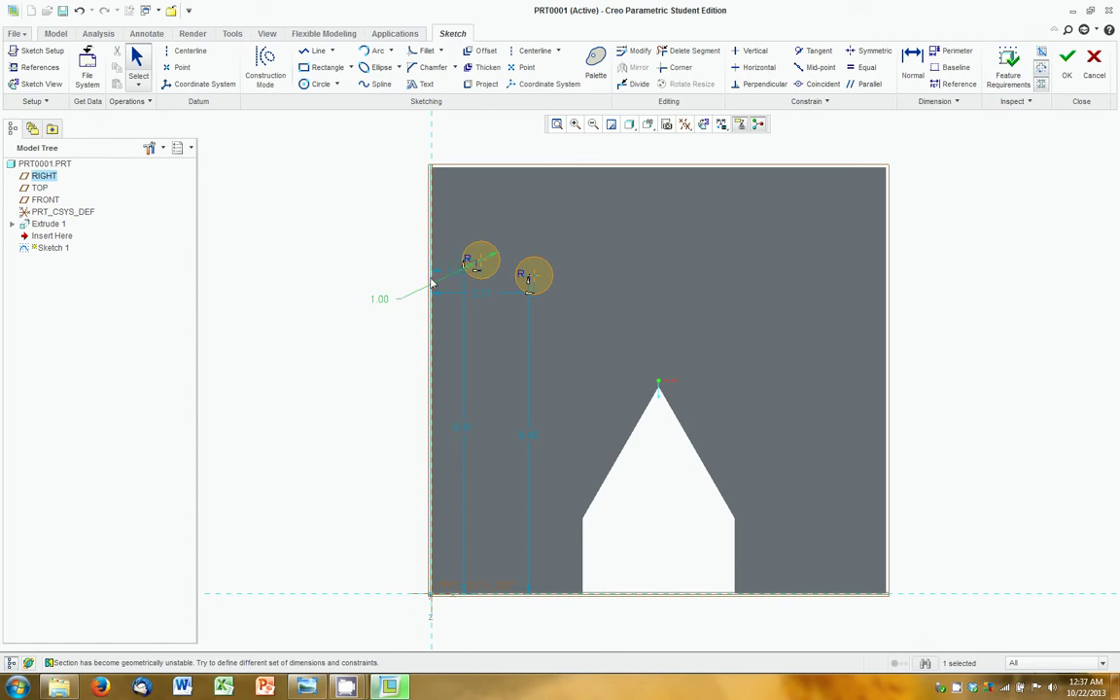
pyautogui.moveTo(401, 297); pyautogui.dragTo(383, 202)
pyautogui.click(363, 282)
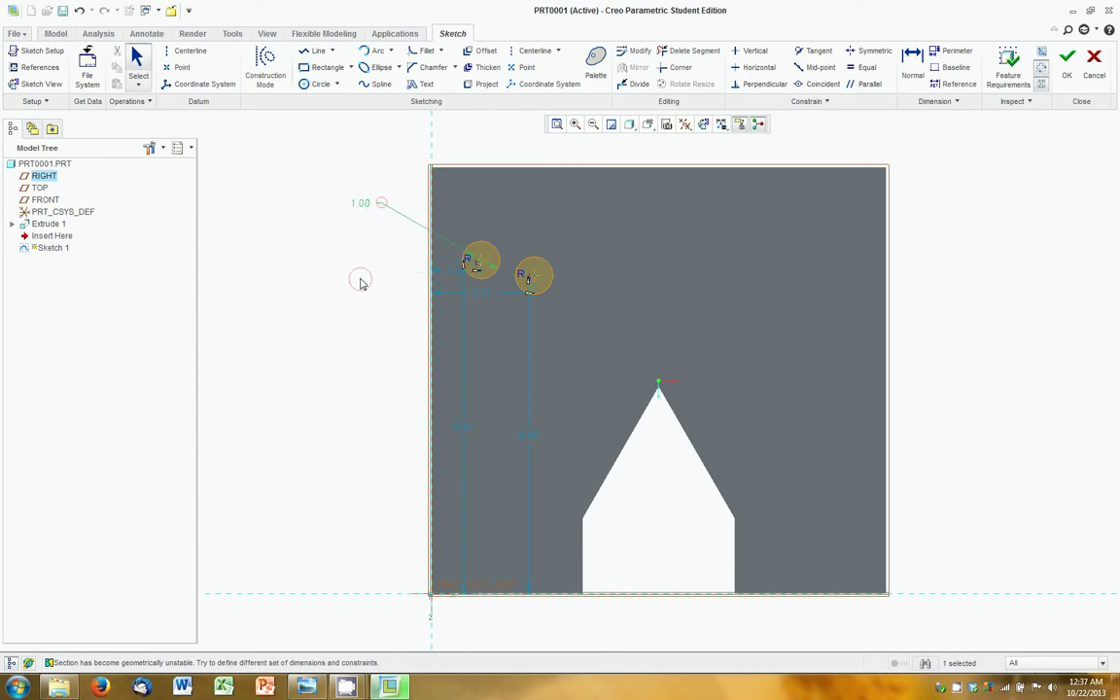
pyautogui.click(317, 83)
# Step: Draw four more circles below and beside the first two, forming two columns
pyautogui.click(470, 329)
pyautogui.click(481, 334)
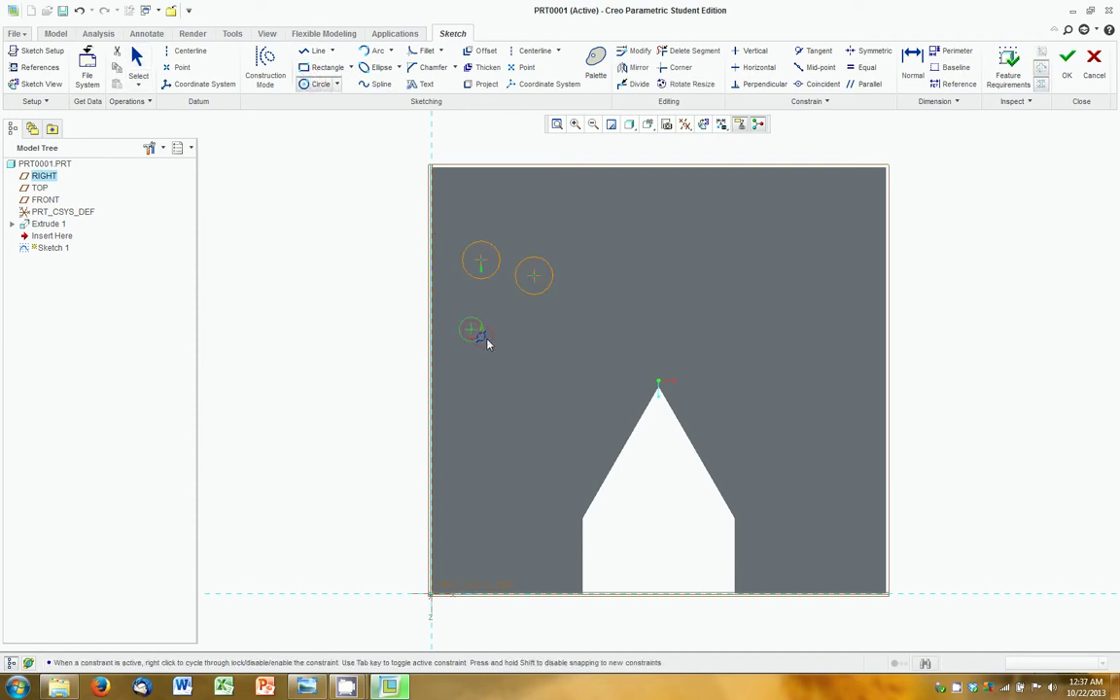
pyautogui.click(471, 407)
pyautogui.click(487, 412)
pyautogui.click(533, 438)
pyautogui.click(567, 463)
pyautogui.middleClick(569, 469)
pyautogui.click(312, 464)
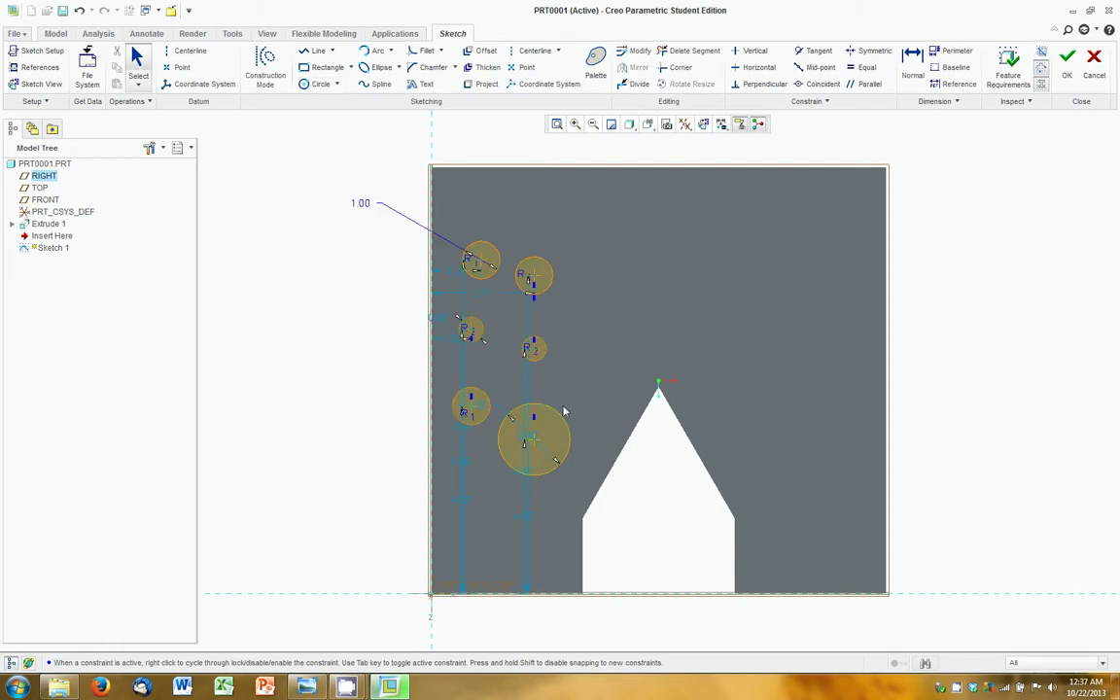
# Step: Constrain the circles to be equal in size to the first 1.00 circle
pyautogui.click(862, 67)
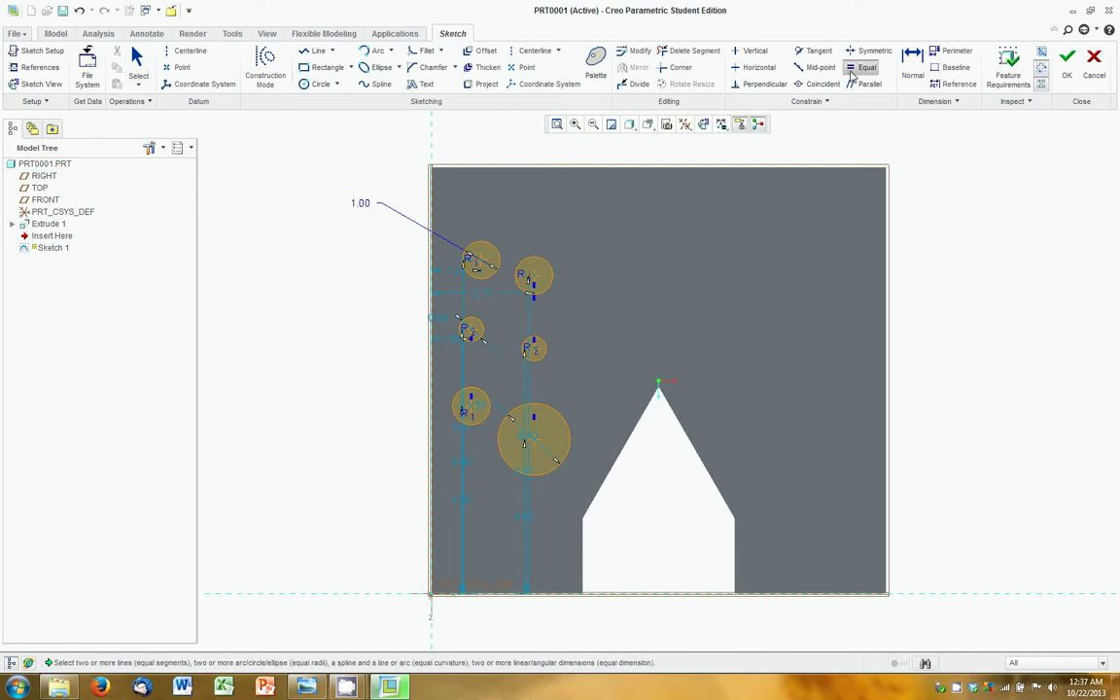
pyautogui.click(480, 263)
pyautogui.click(482, 328)
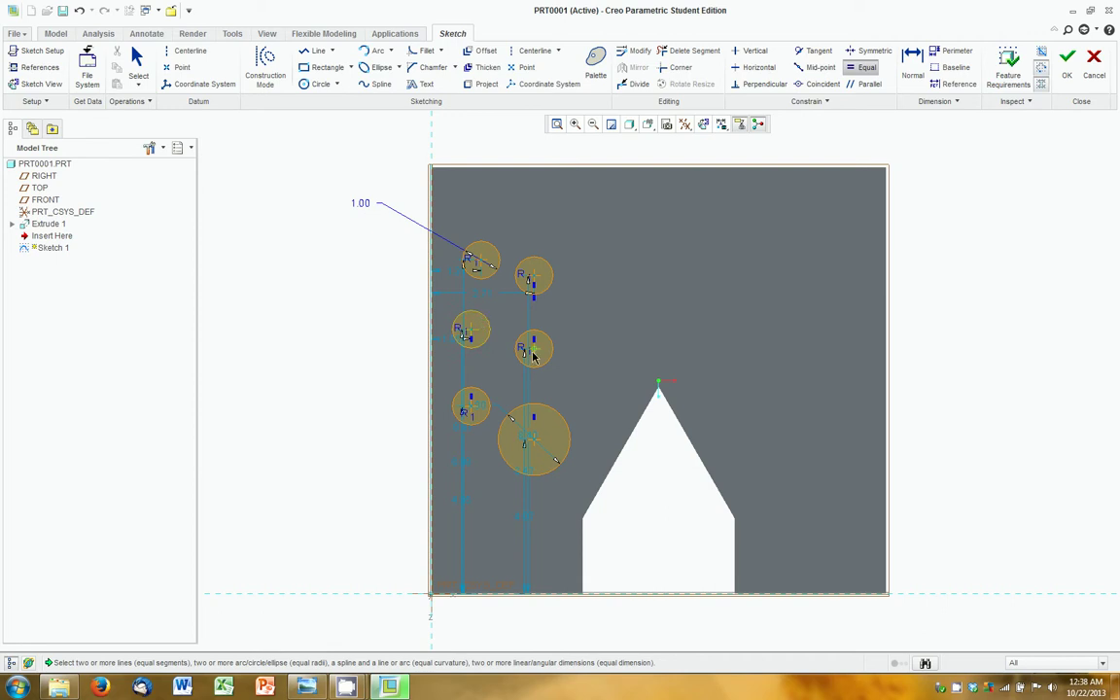
pyautogui.click(519, 412)
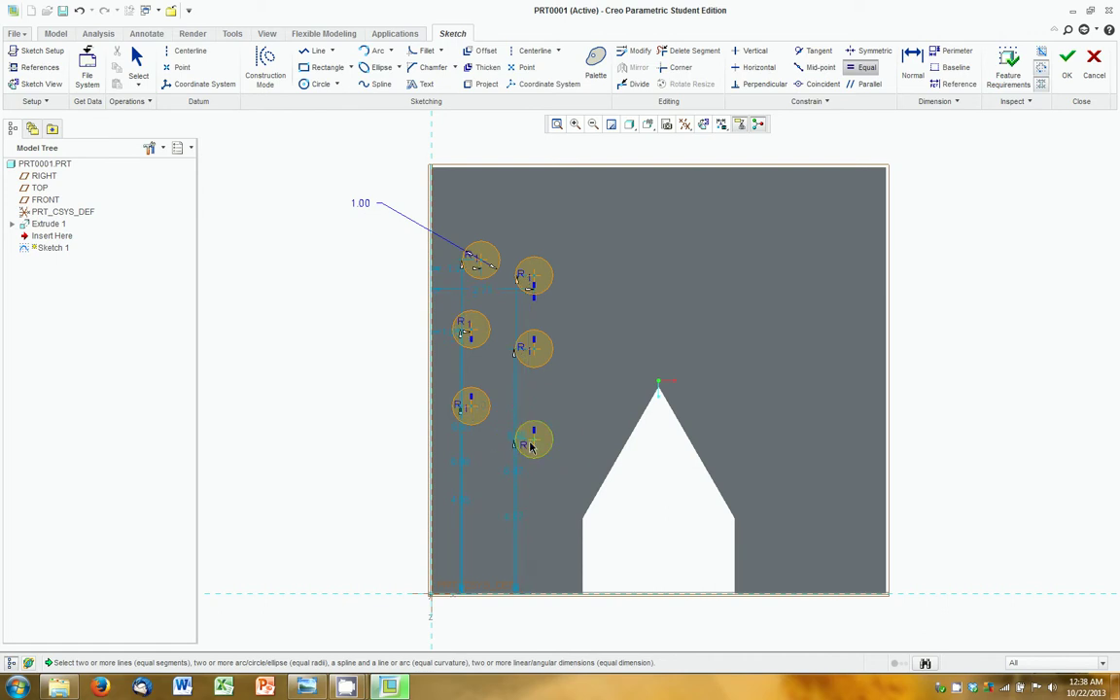
pyautogui.middleClick(342, 371)
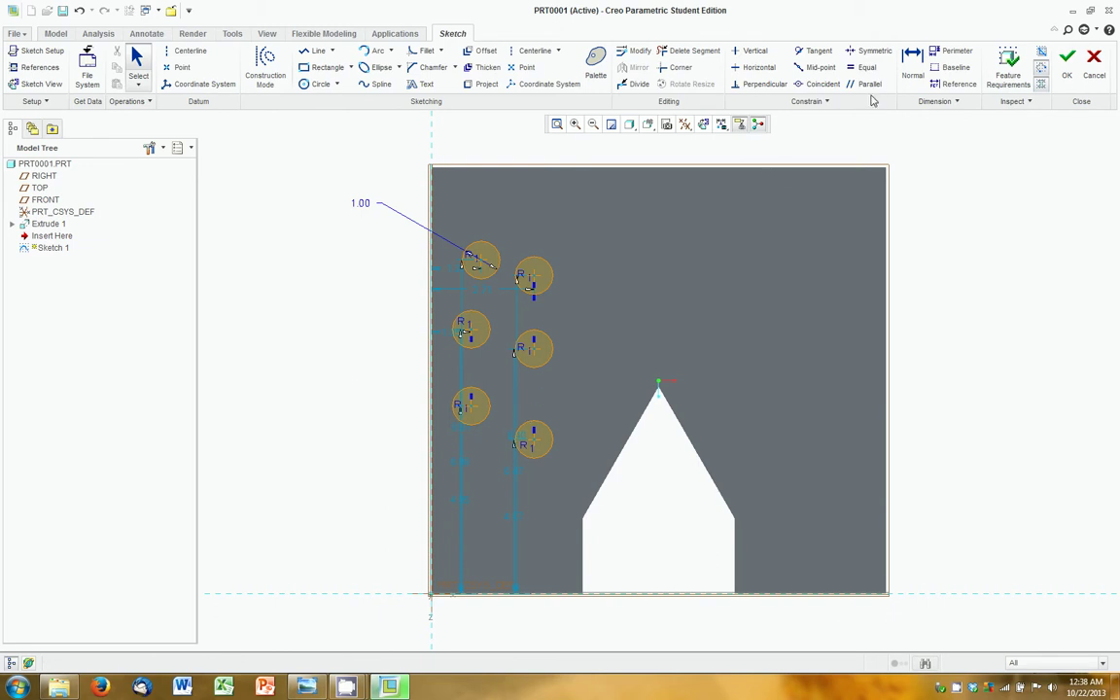
# Step: Align the left column's three circle centres vertically
pyautogui.click(746, 52)
pyautogui.click(474, 258)
pyautogui.click(470, 328)
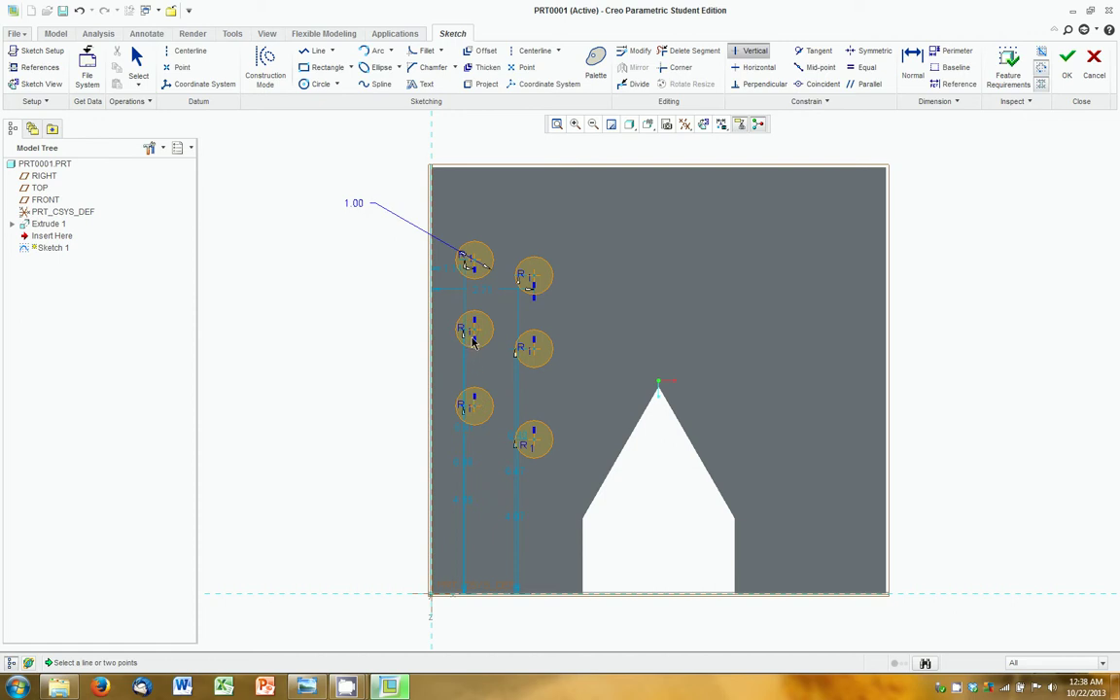
pyautogui.click(467, 362)
pyautogui.press('Escape')
# Step: Level each left-right circle pair horizontally into three rows
pyautogui.click(758, 67)
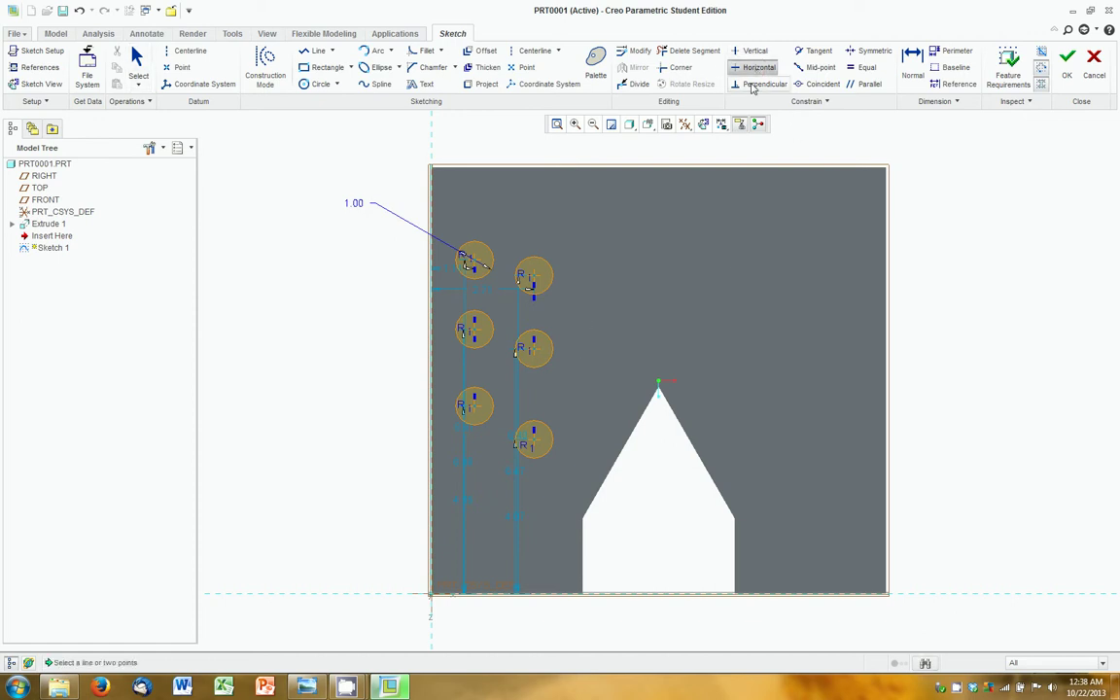
pyautogui.click(476, 264)
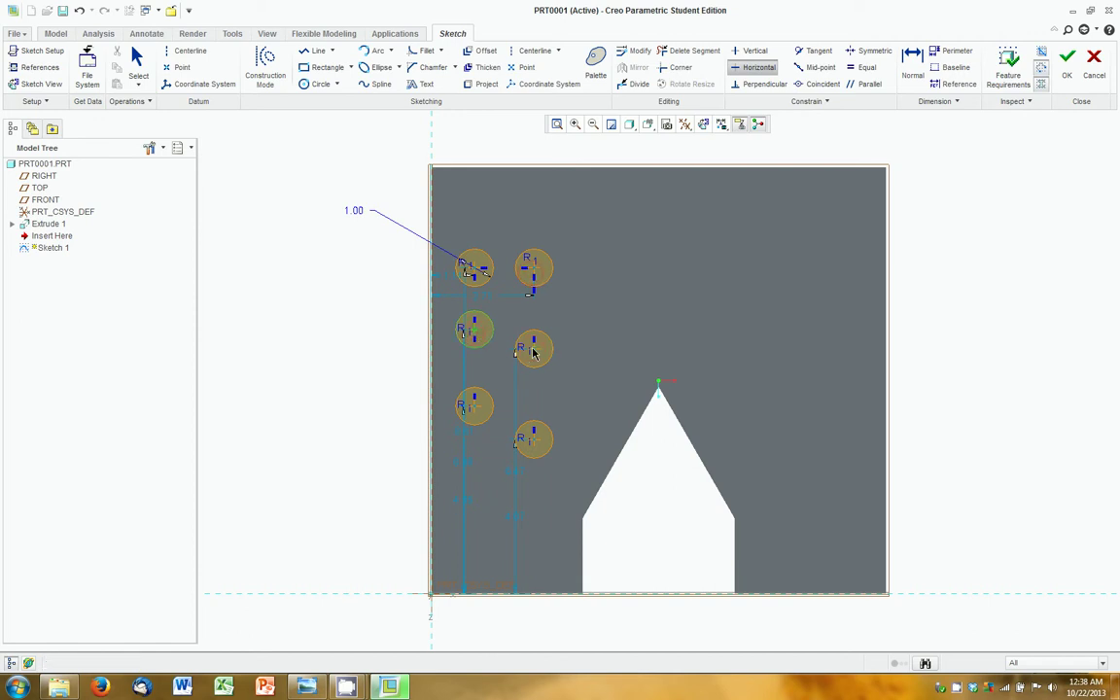
pyautogui.click(473, 336)
pyautogui.click(475, 408)
pyautogui.click(533, 443)
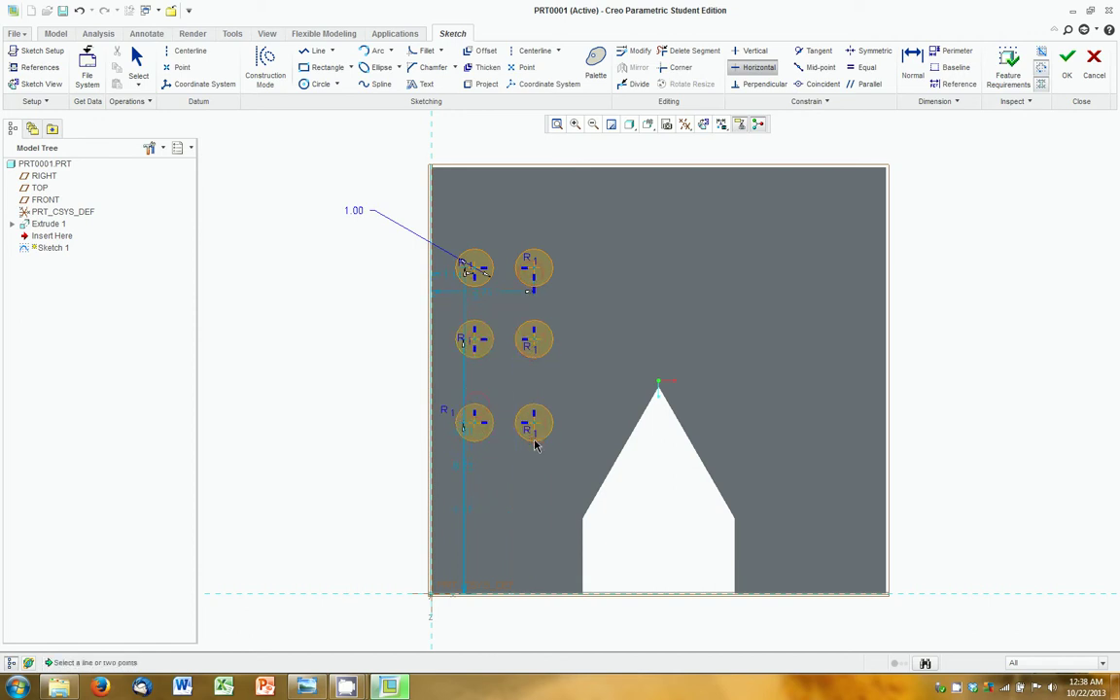
pyautogui.middleClick(537, 445)
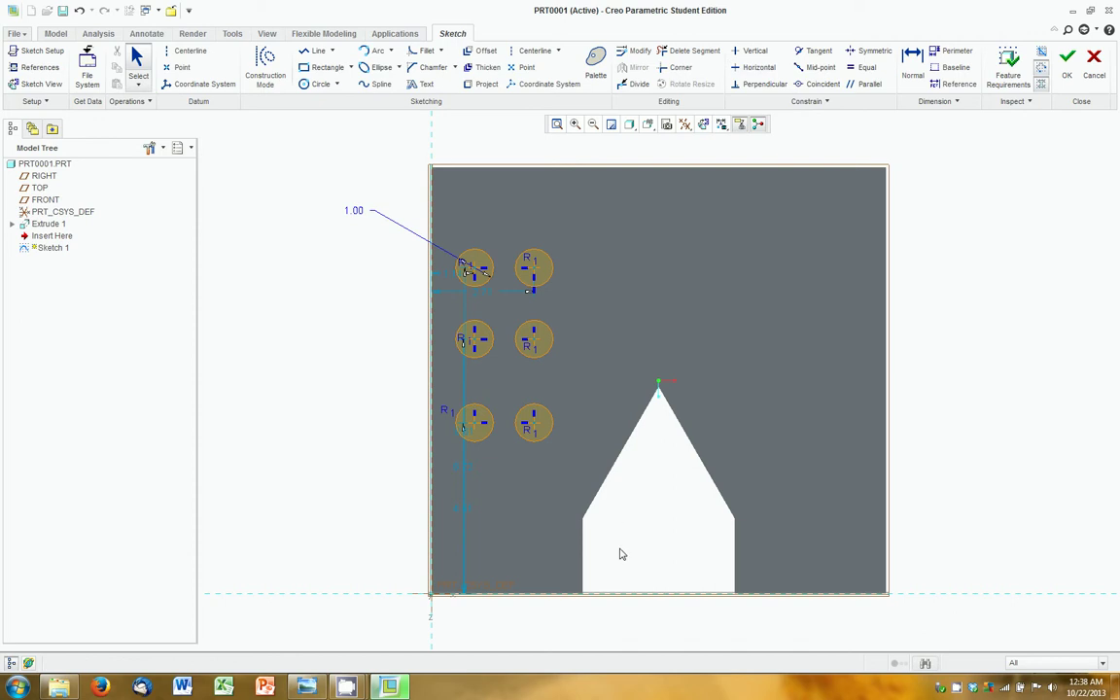
# Step: Change the shared circle dimension to 1/8 (0.125, shown as 0.13) and stay in the sketch
pyautogui.doubleClick(351, 209)
pyautogui.write('1/8')
pyautogui.press('Return')
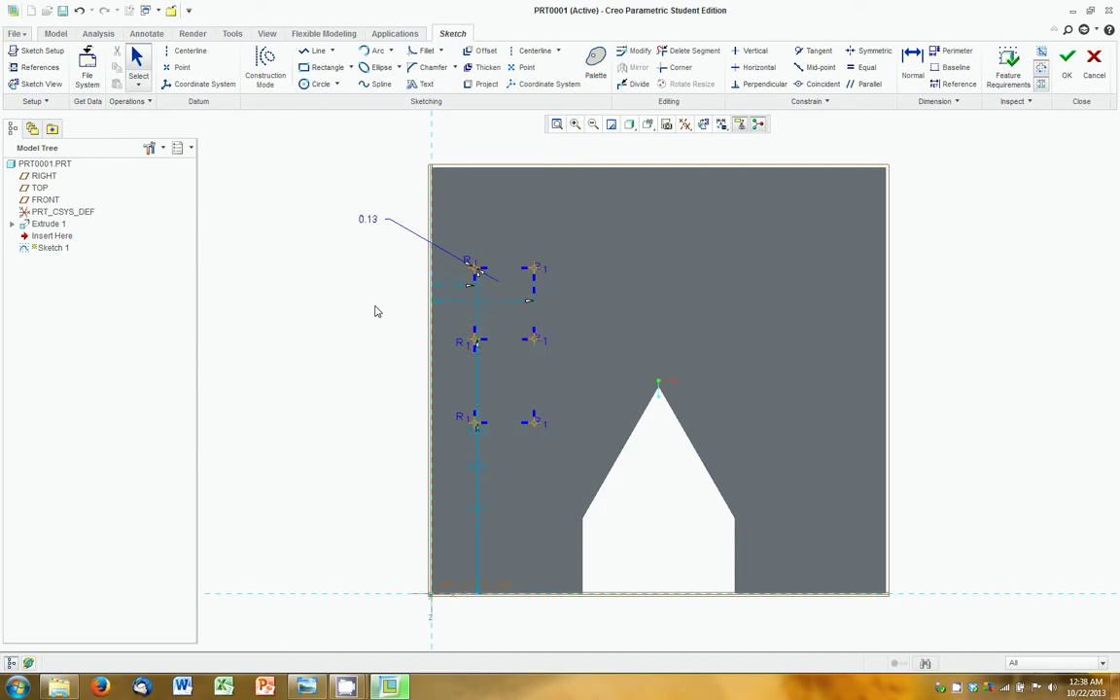
pyautogui.doubleClick(368, 220)
pyautogui.click(367, 235)
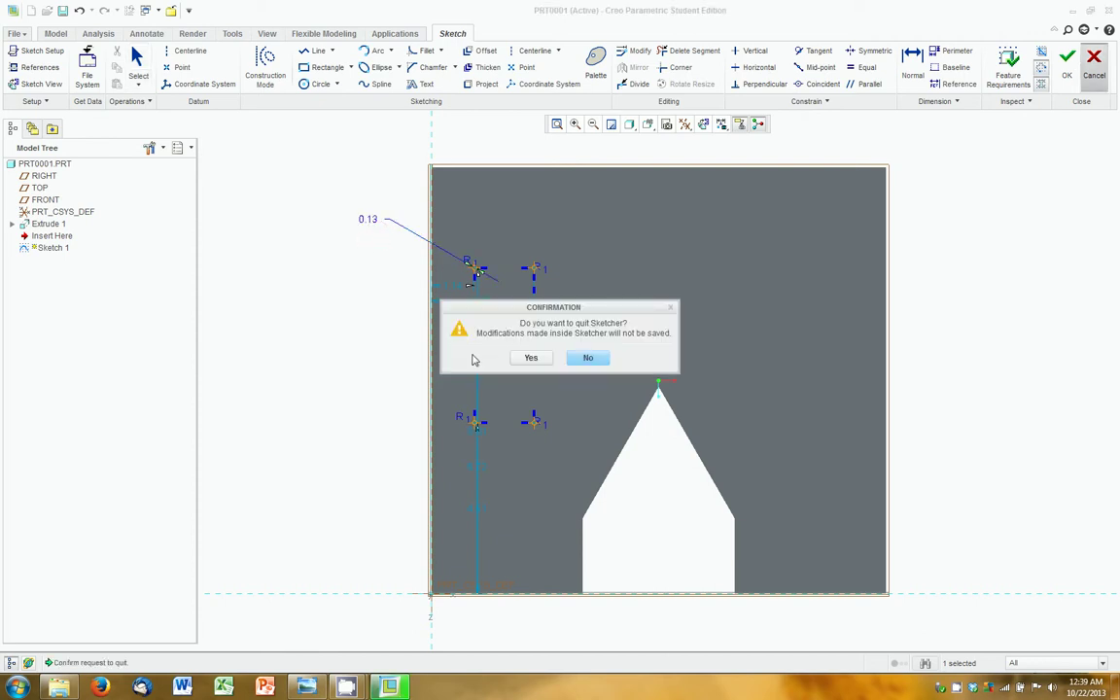
pyautogui.click(590, 359)
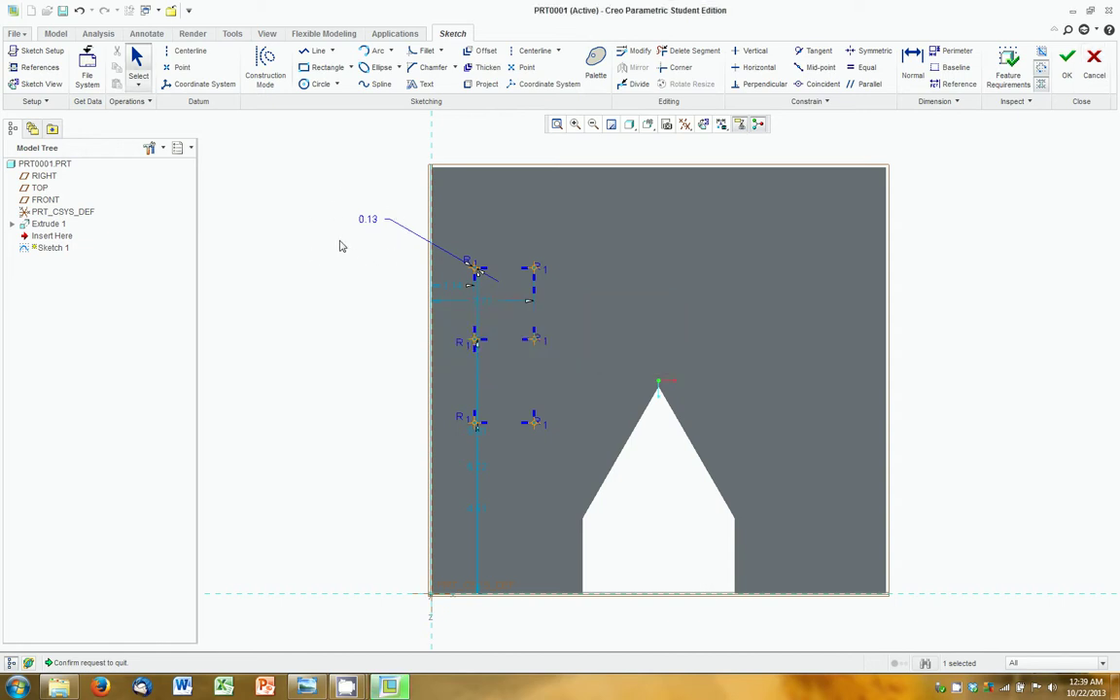
# Step: Drag the top, bottom and middle hole pairs toward the top edge, bottom edge and lower middle
pyautogui.scroll(1, 343, 249)
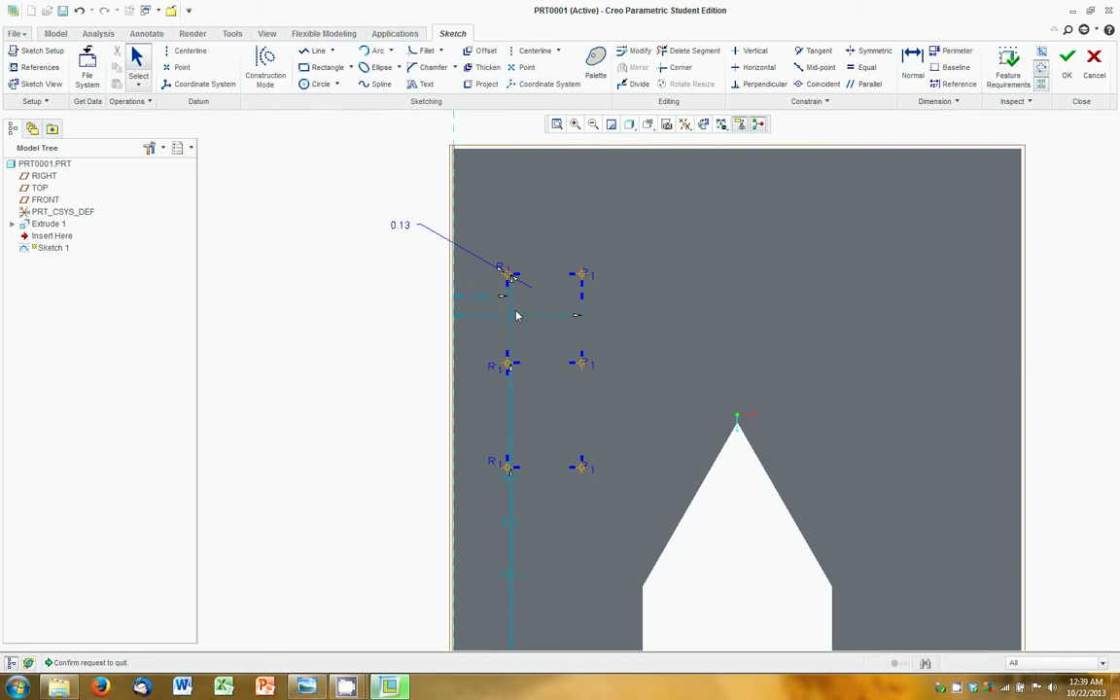
pyautogui.moveTo(510, 277)
pyautogui.mouseDown()
pyautogui.moveTo(520, 245)
pyautogui.moveTo(495, 210)
pyautogui.moveTo(500, 219)
pyautogui.mouseUp()
pyautogui.moveTo(581, 467)
pyautogui.mouseDown()
pyautogui.moveTo(570, 583)
pyautogui.moveTo(542, 627)
pyautogui.mouseUp()
pyautogui.scroll(-3, 638, 580)
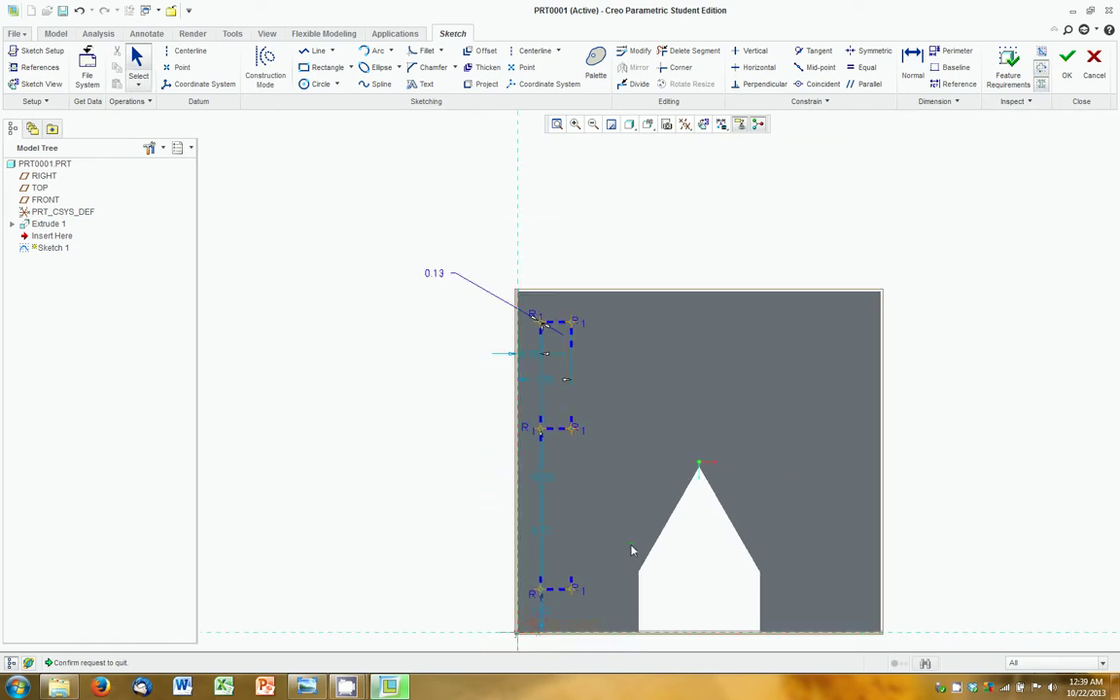
pyautogui.scroll(1, 618, 557)
pyautogui.moveTo(552, 387); pyautogui.dragTo(555, 448)
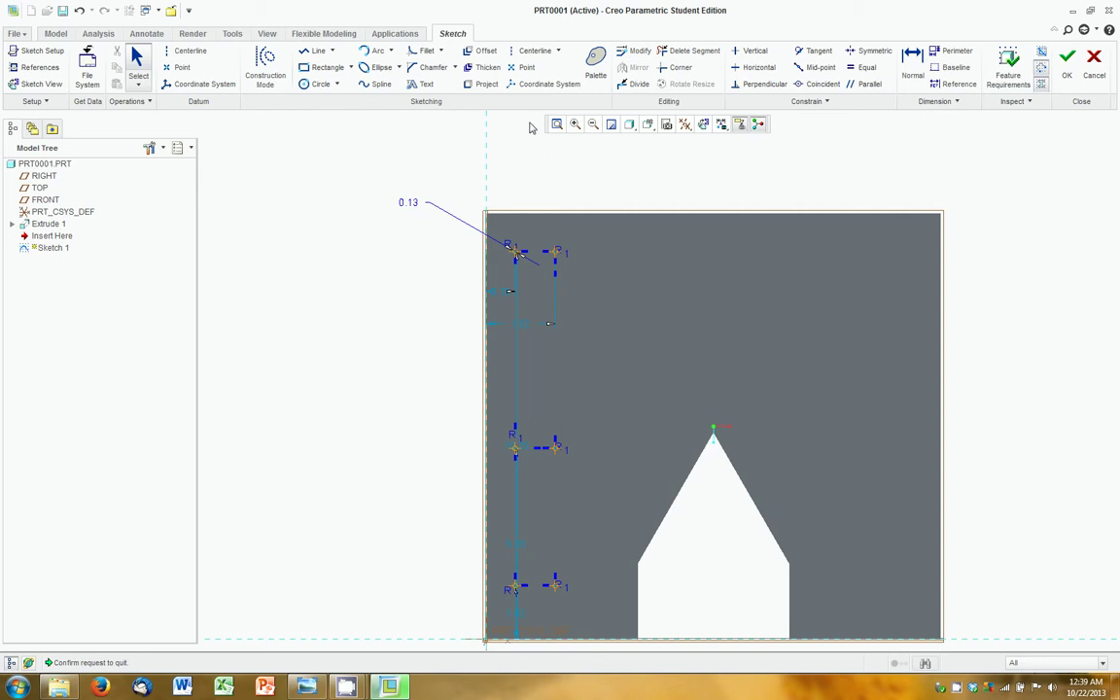
# Step: Draw a vertical centerline through the middle of the plate
pyautogui.click(533, 52)
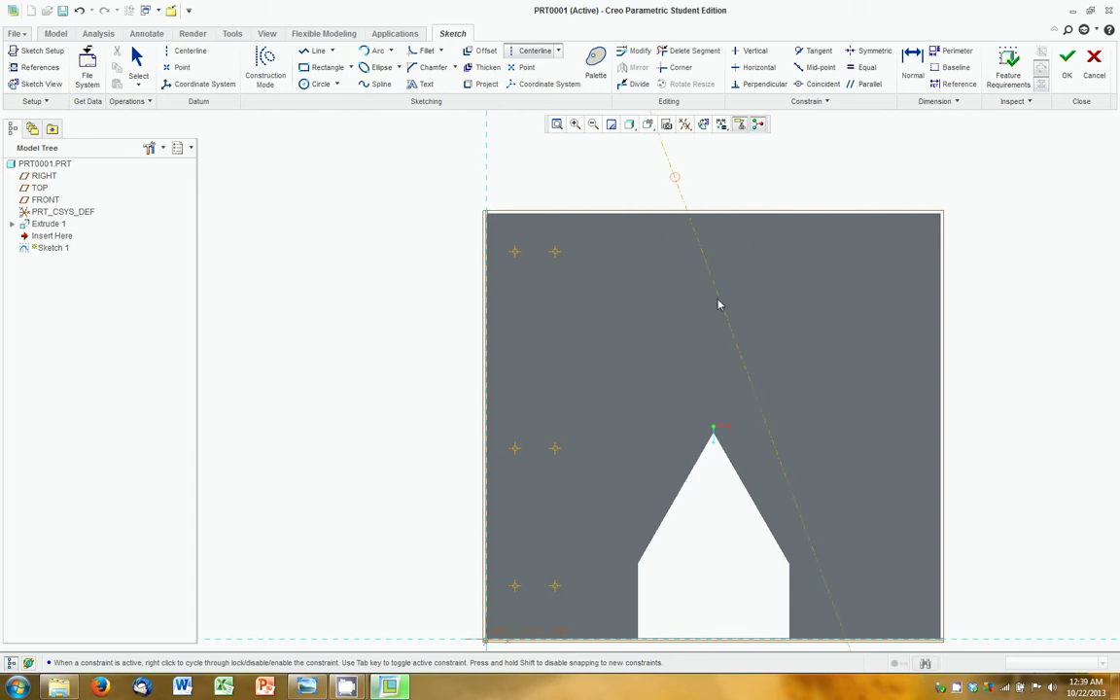
pyautogui.scroll(-3, 717, 303)
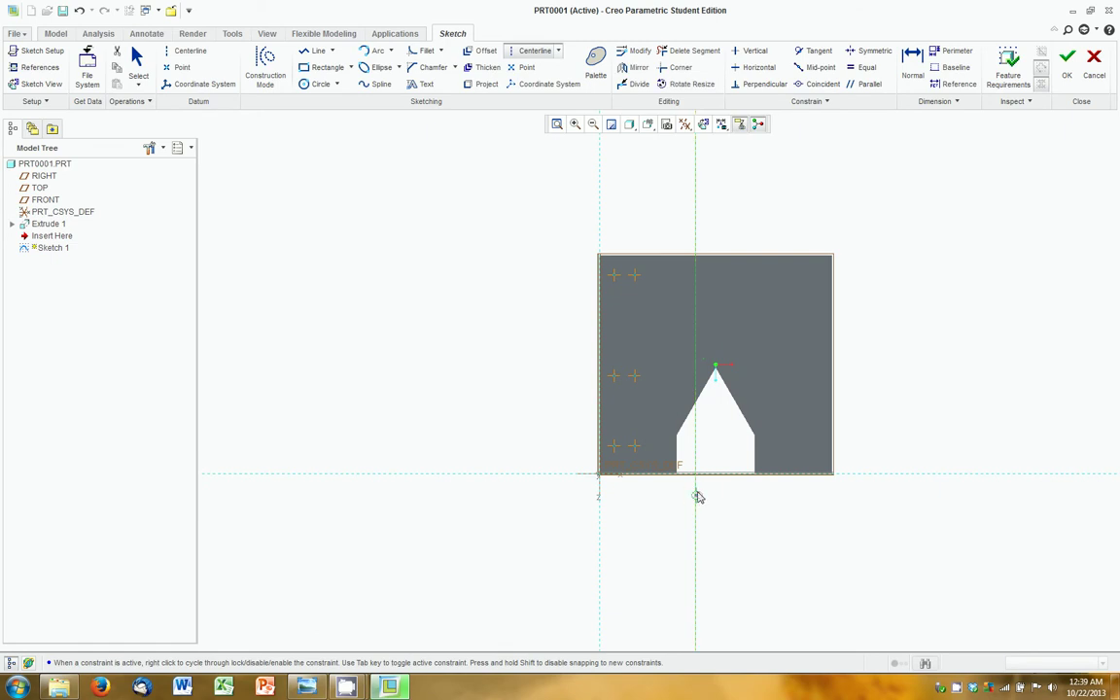
pyautogui.scroll(3, 708, 440)
pyautogui.middleClick(743, 464)
# Step: Dimension the vertical centerline 6.00 from the plate's left edge
pyautogui.rightClick(738, 439)
pyautogui.click(726, 458)
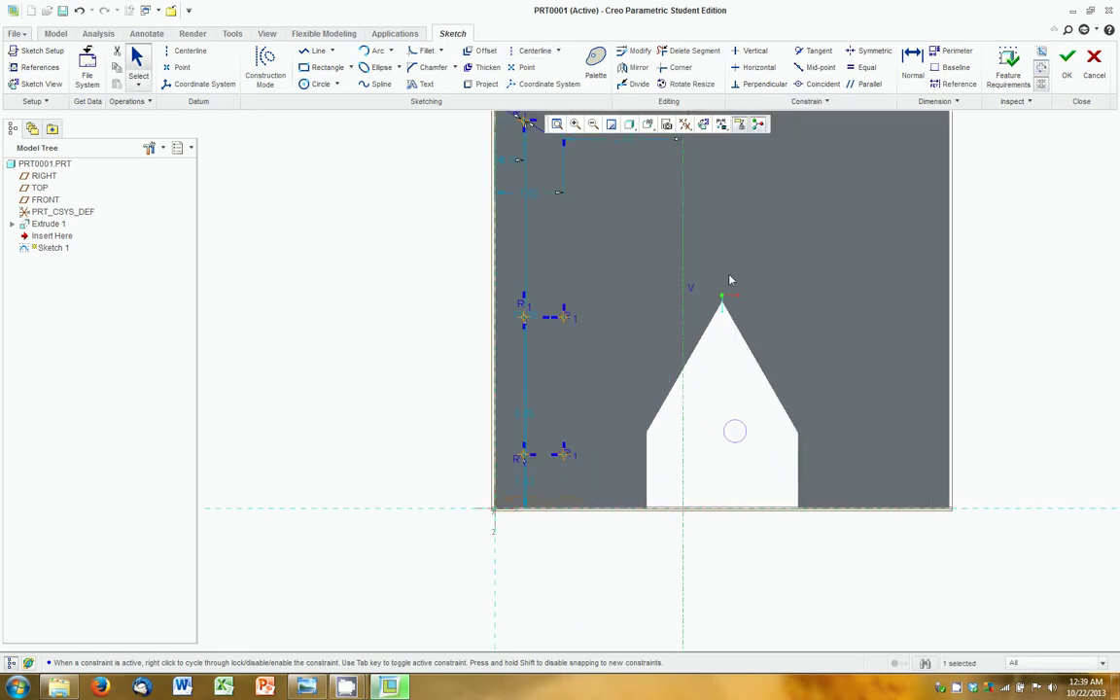
pyautogui.click(913, 61)
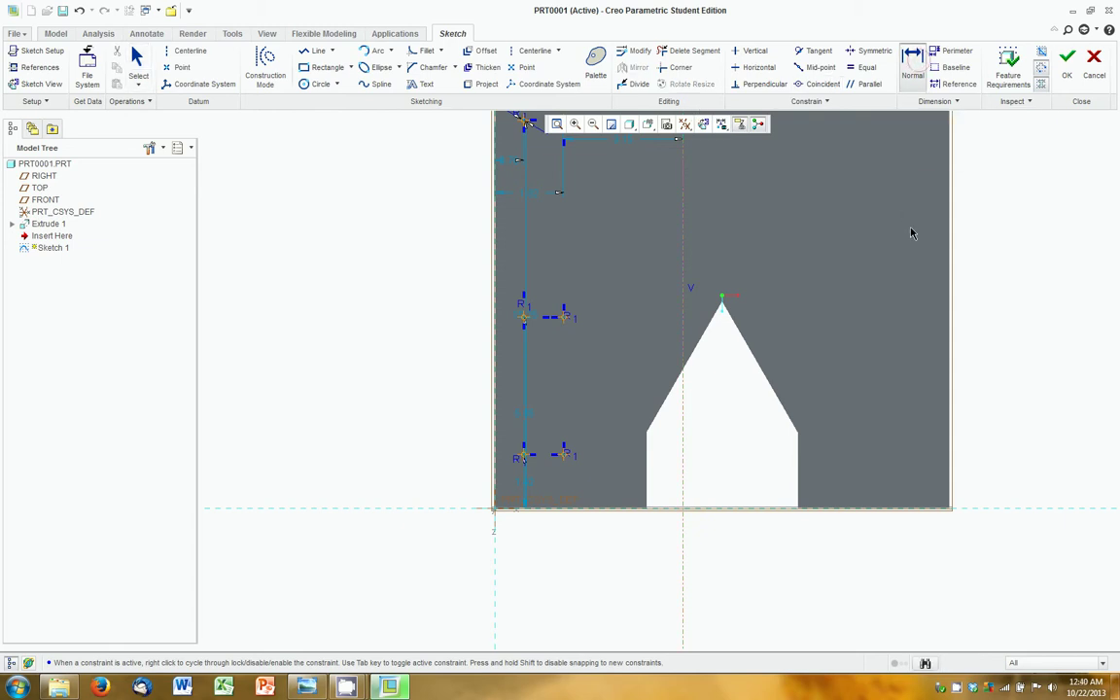
pyautogui.scroll(1, 685, 560)
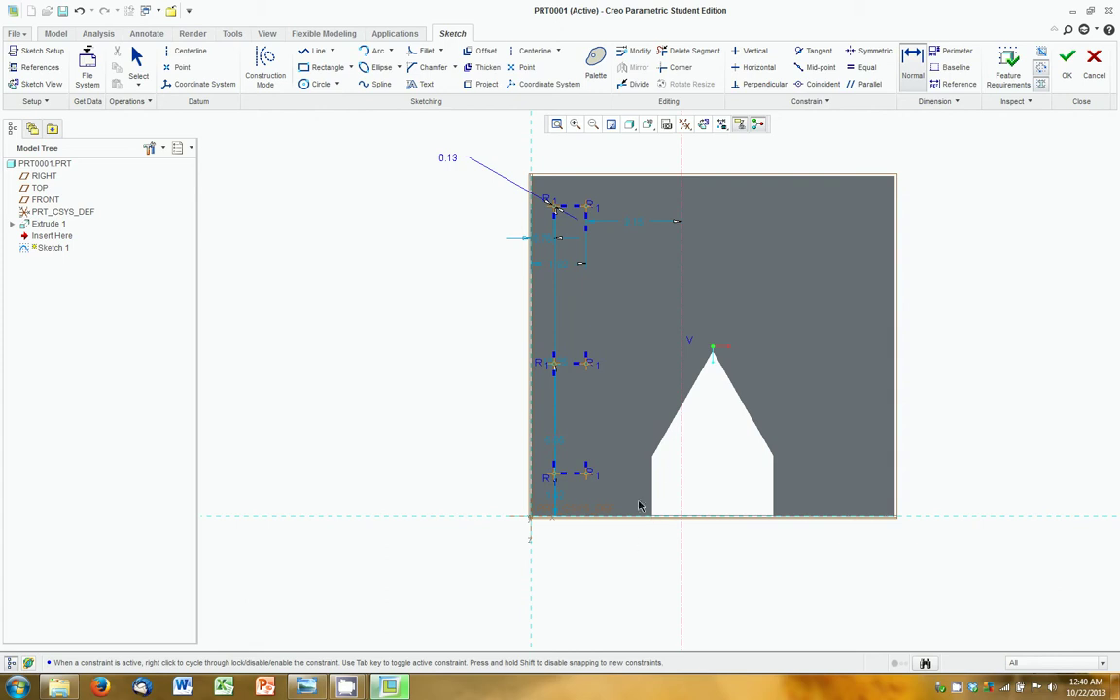
pyautogui.click(913, 64)
pyautogui.scroll(2, 623, 525)
pyautogui.scroll(-2, 623, 525)
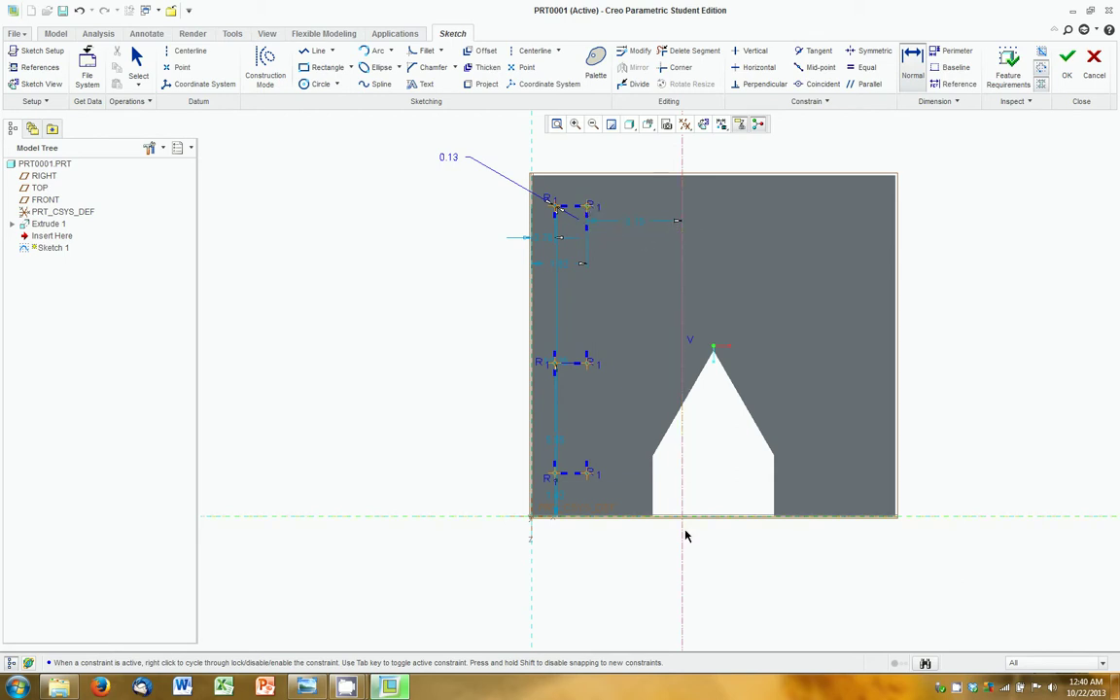
pyautogui.click(920, 82)
pyautogui.middleClick(618, 550)
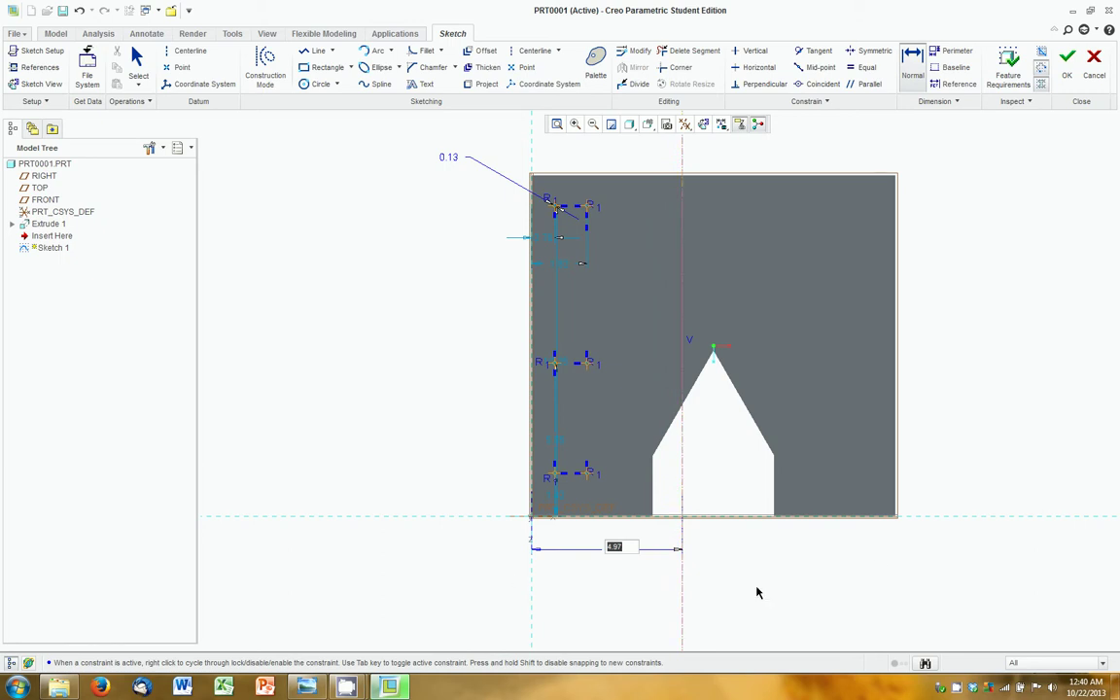
pyautogui.write('6')
pyautogui.press('Return')
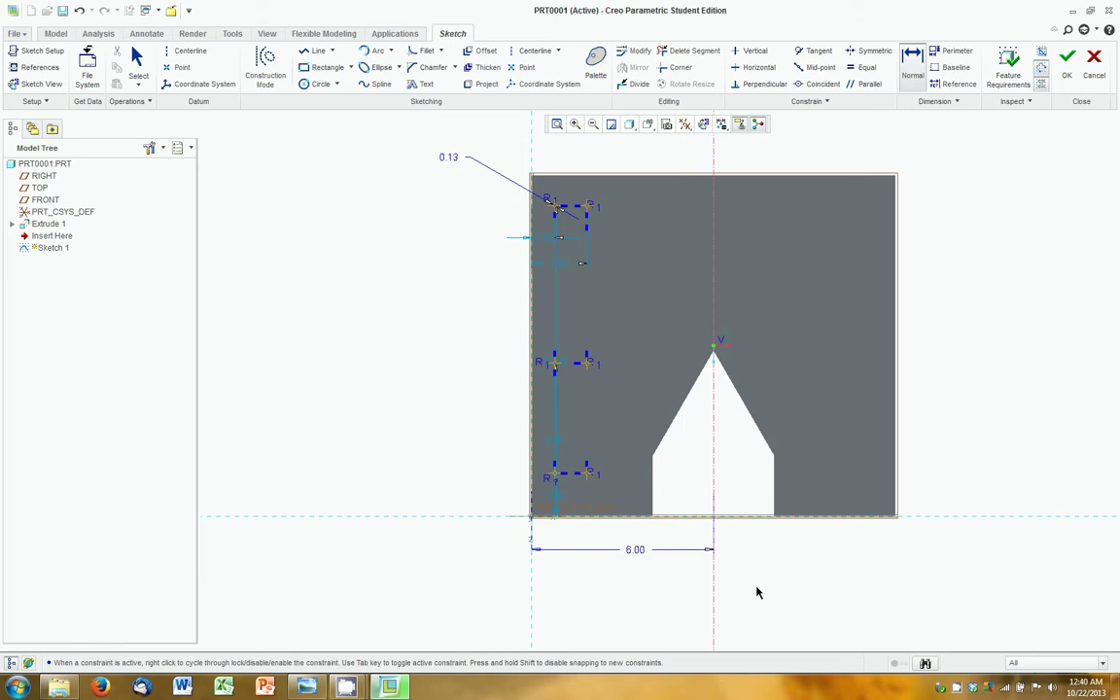
# Step: Check the 6.00 dimension's options and value, leaving it unchanged
pyautogui.middleClick(757, 592)
pyautogui.rightClick(633, 552)
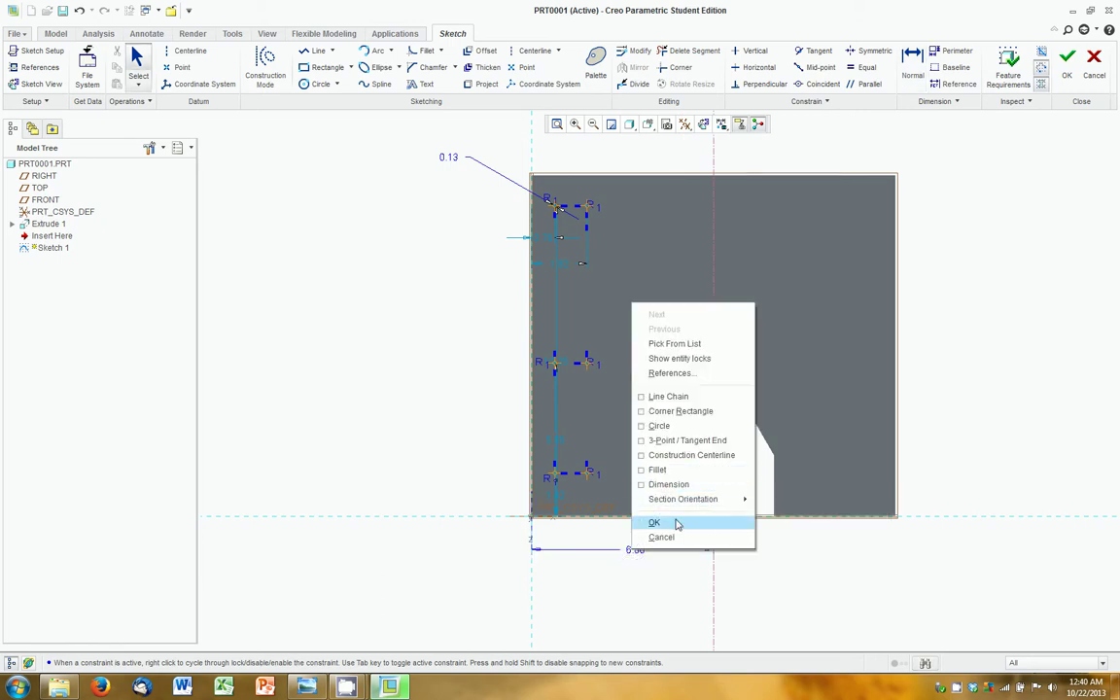
pyautogui.click(618, 619)
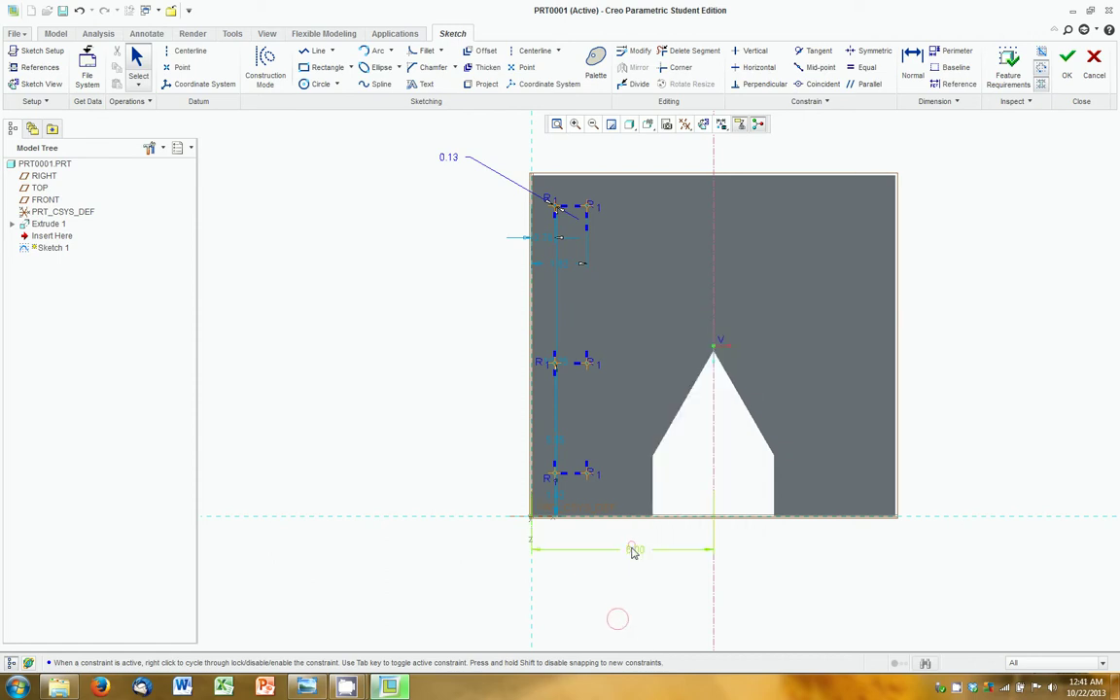
pyautogui.doubleClick(633, 550)
pyautogui.press('Escape')
pyautogui.press('Escape')
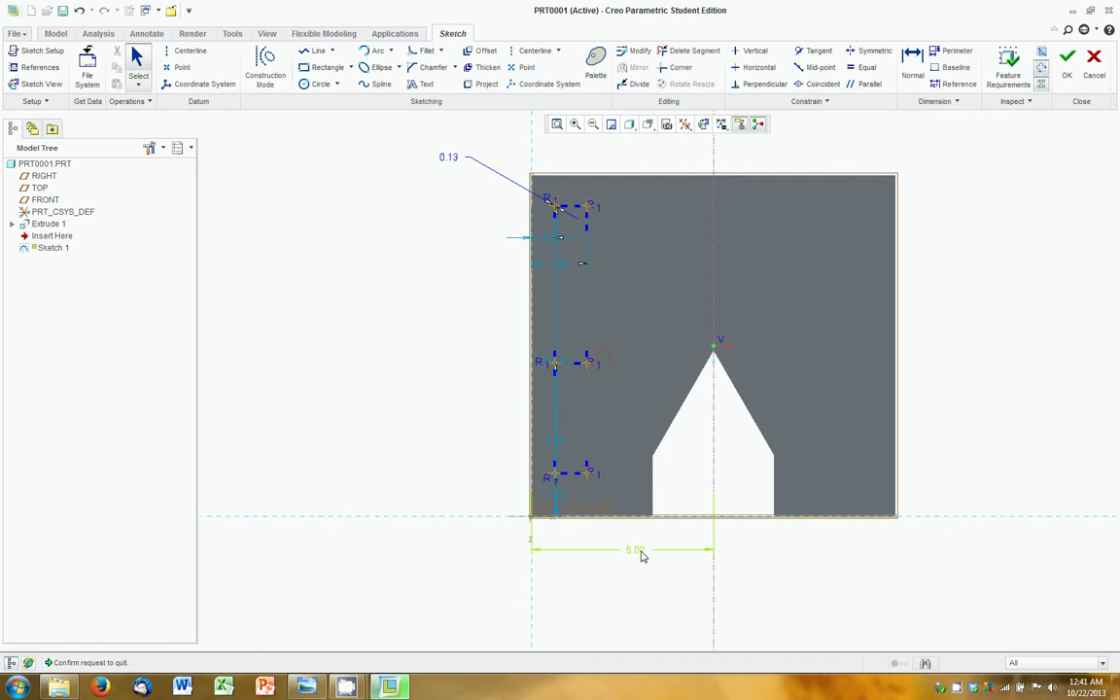
# Step: Lock the 6.00 dimension, then box-select and release the left-side hole entities
pyautogui.rightClick(639, 551)
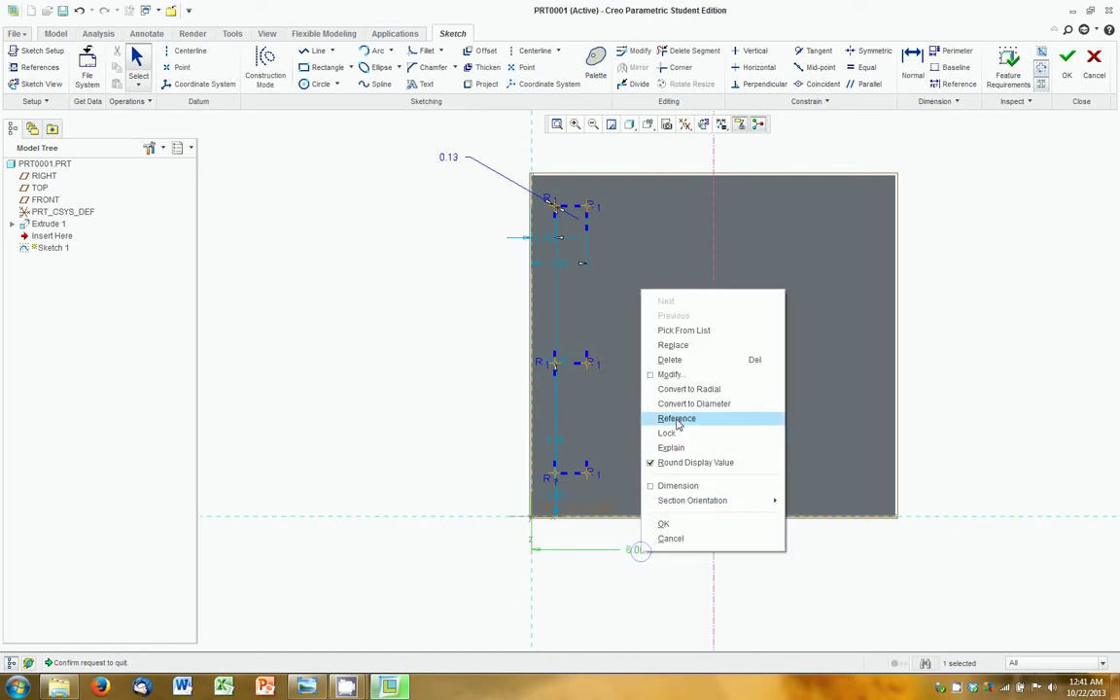
pyautogui.click(668, 432)
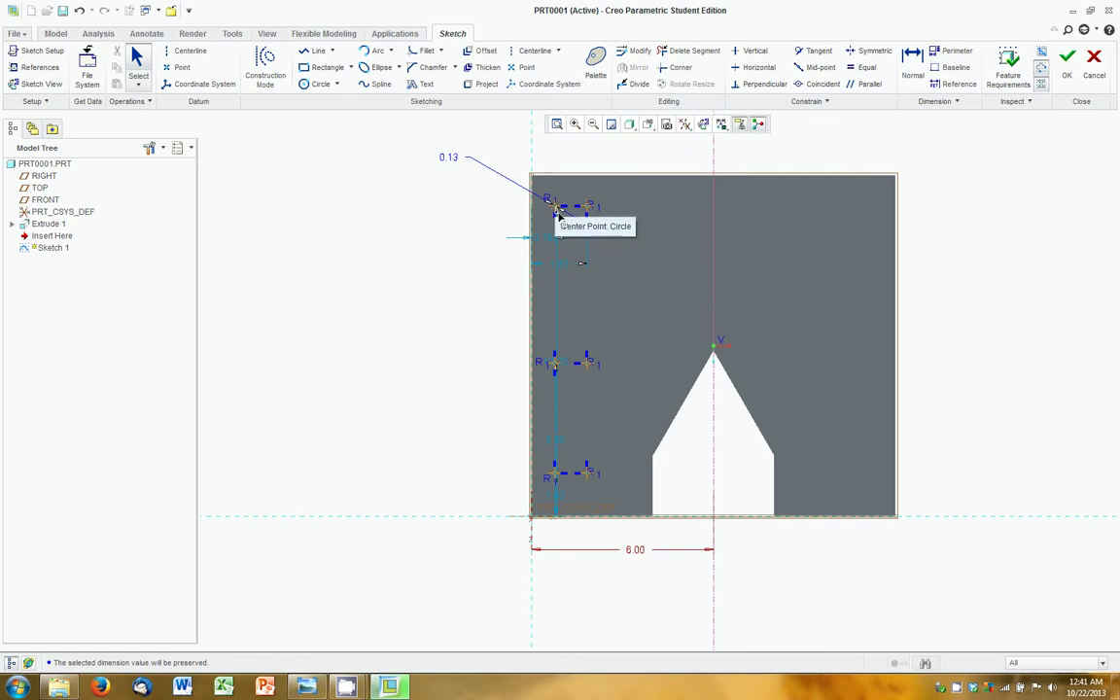
pyautogui.moveTo(482, 132)
pyautogui.mouseDown()
pyautogui.moveTo(697, 495)
pyautogui.moveTo(697, 560)
pyautogui.mouseUp()
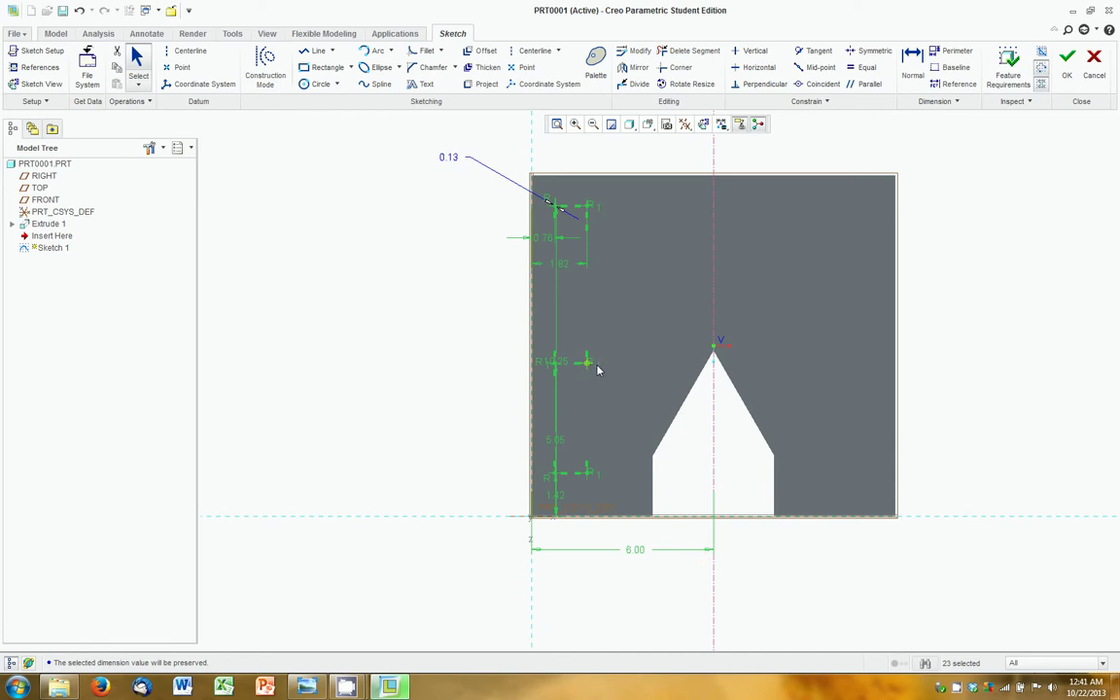
pyautogui.click(1033, 516)
# Step: With the filter on Geometry, mirror the left-side circles across the vertical centerline
pyautogui.click(1032, 662)
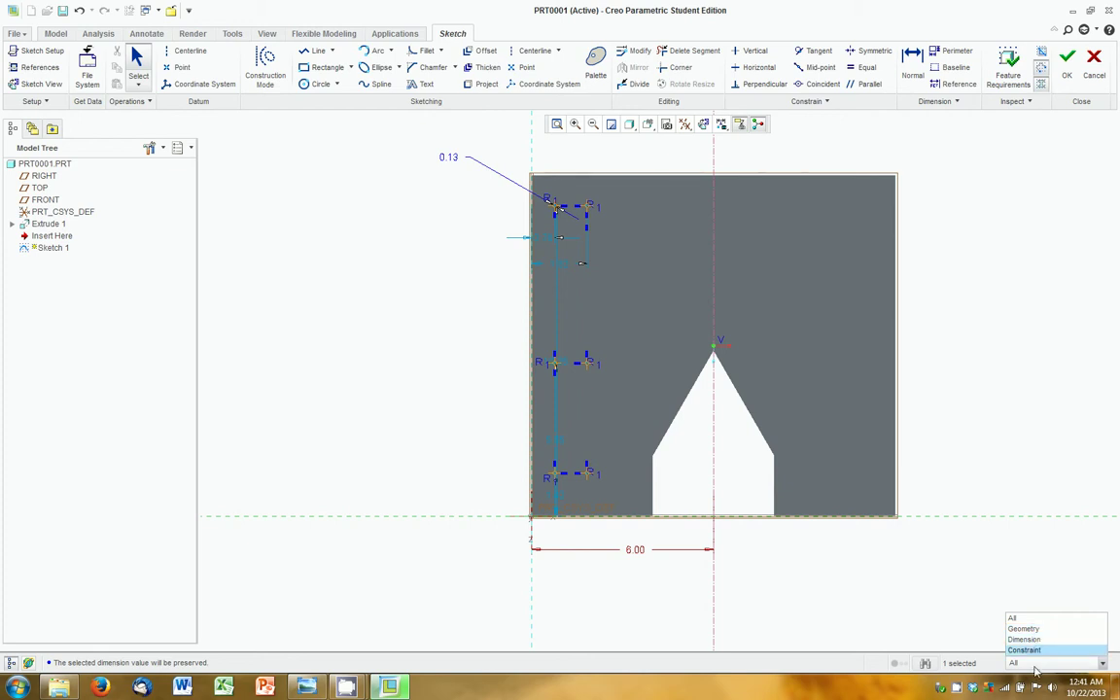
pyautogui.click(1027, 630)
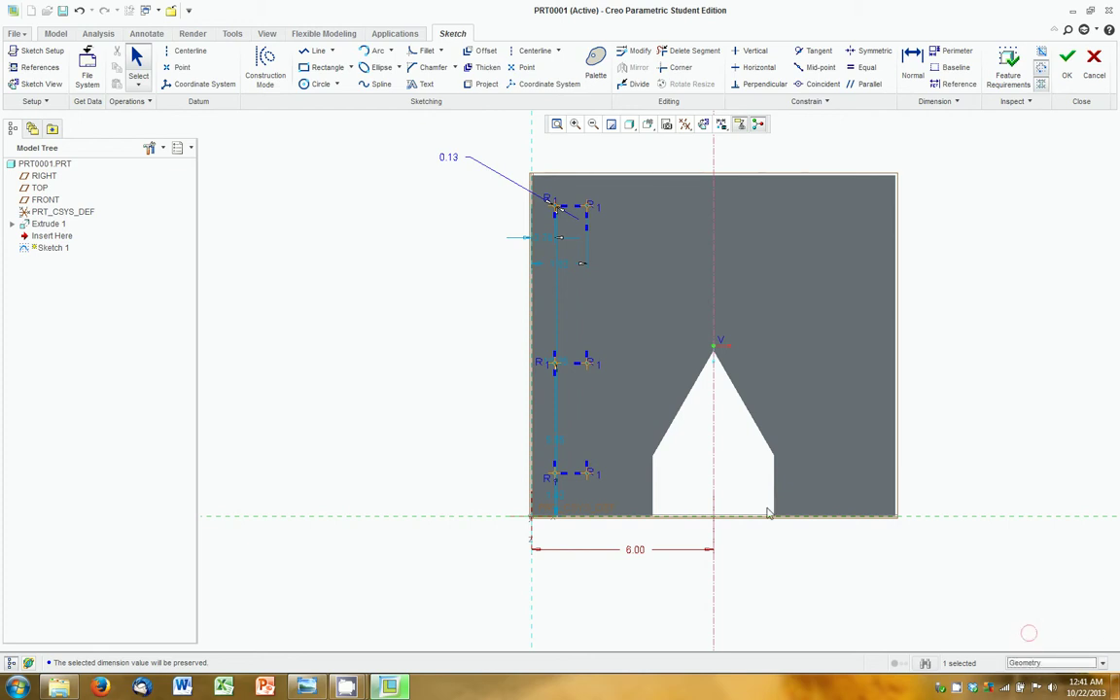
pyautogui.moveTo(500, 140)
pyautogui.mouseDown()
pyautogui.moveTo(688, 579)
pyautogui.moveTo(643, 542)
pyautogui.mouseUp()
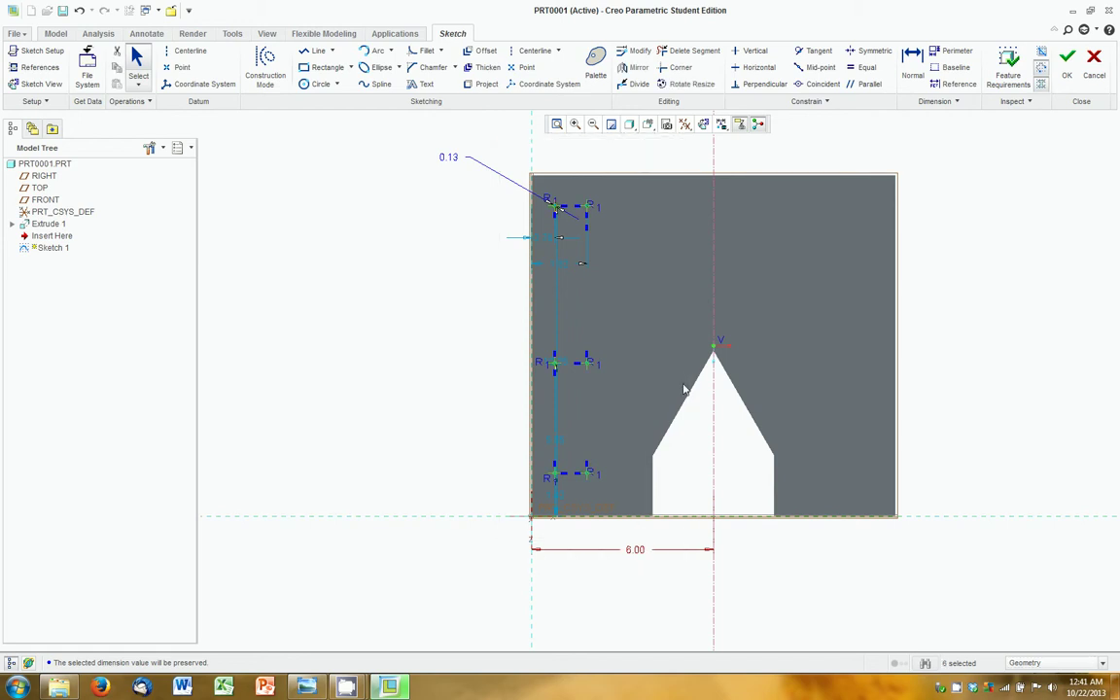
pyautogui.click(626, 70)
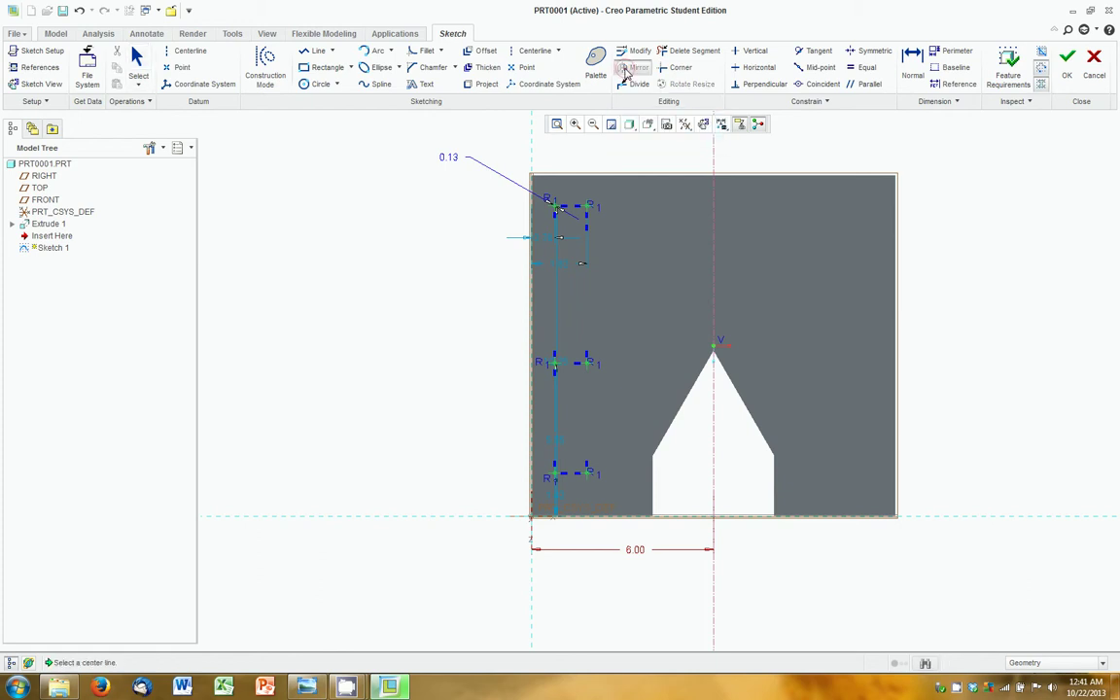
pyautogui.click(714, 156)
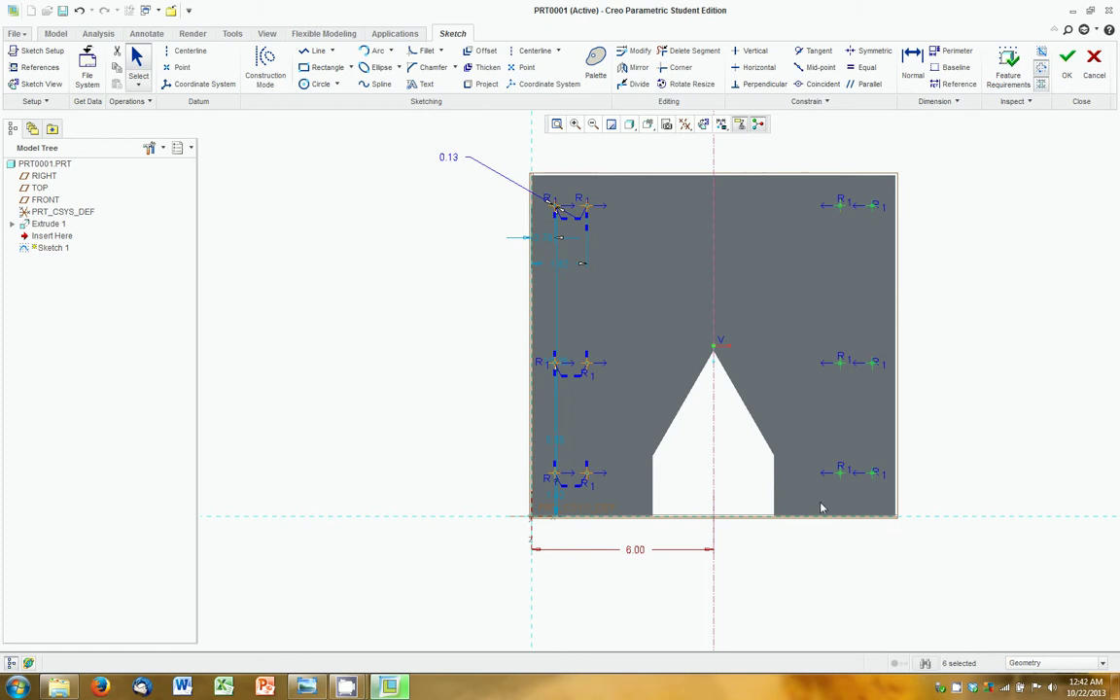
pyautogui.press('Escape')
# Step: Reset the selection filter to All and nudge the top-left holes and 0.13 dimension up
pyautogui.press('Return')
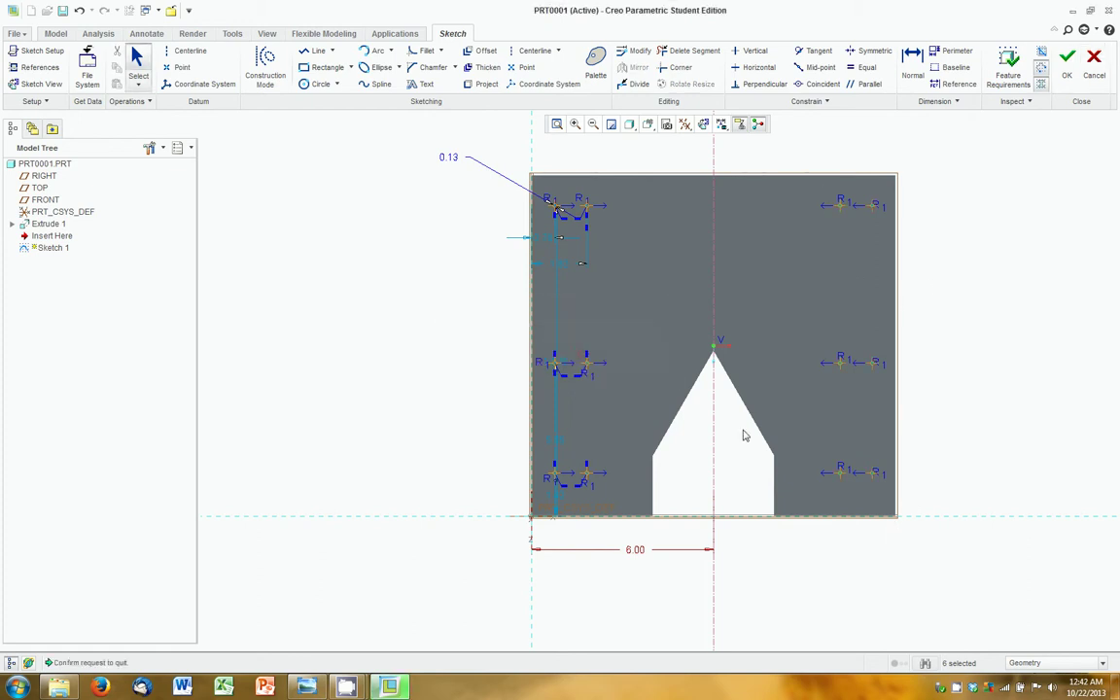
pyautogui.click(1068, 662)
pyautogui.click(1031, 619)
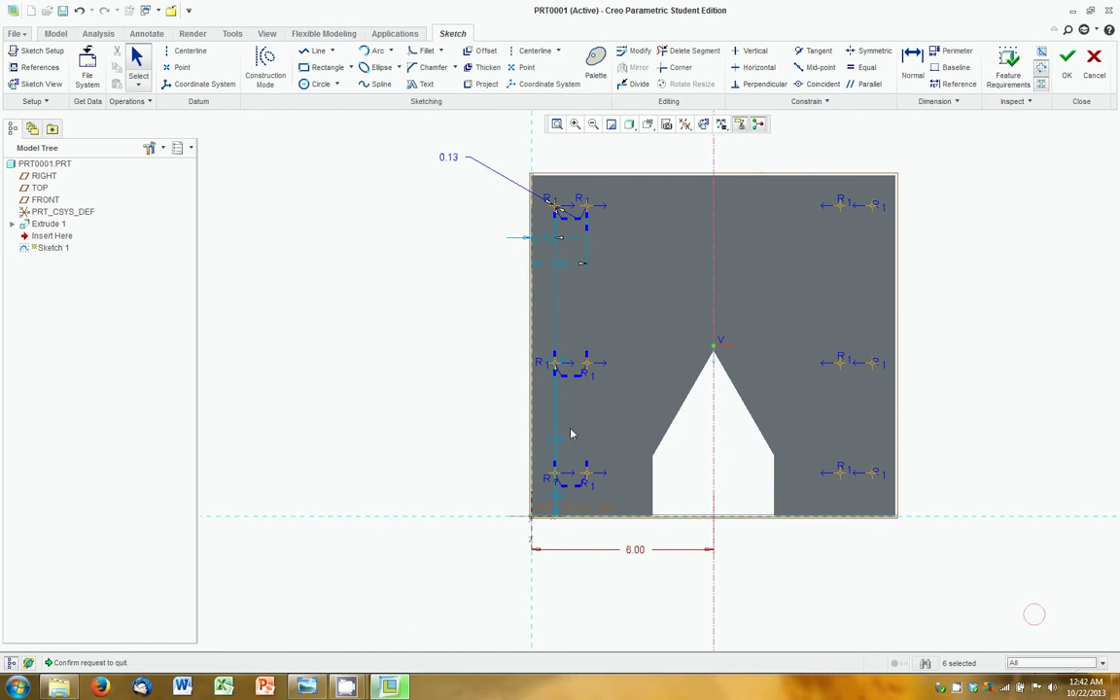
pyautogui.press('Delete')
pyautogui.moveTo(604, 238); pyautogui.dragTo(583, 210)
pyautogui.moveTo(452, 166)
pyautogui.mouseDown()
pyautogui.moveTo(474, 280)
pyautogui.moveTo(475, 157)
pyautogui.mouseUp()
# Step: Dimension the top hole 0.75 from the plate's left edge
pyautogui.scroll(3, 558, 222)
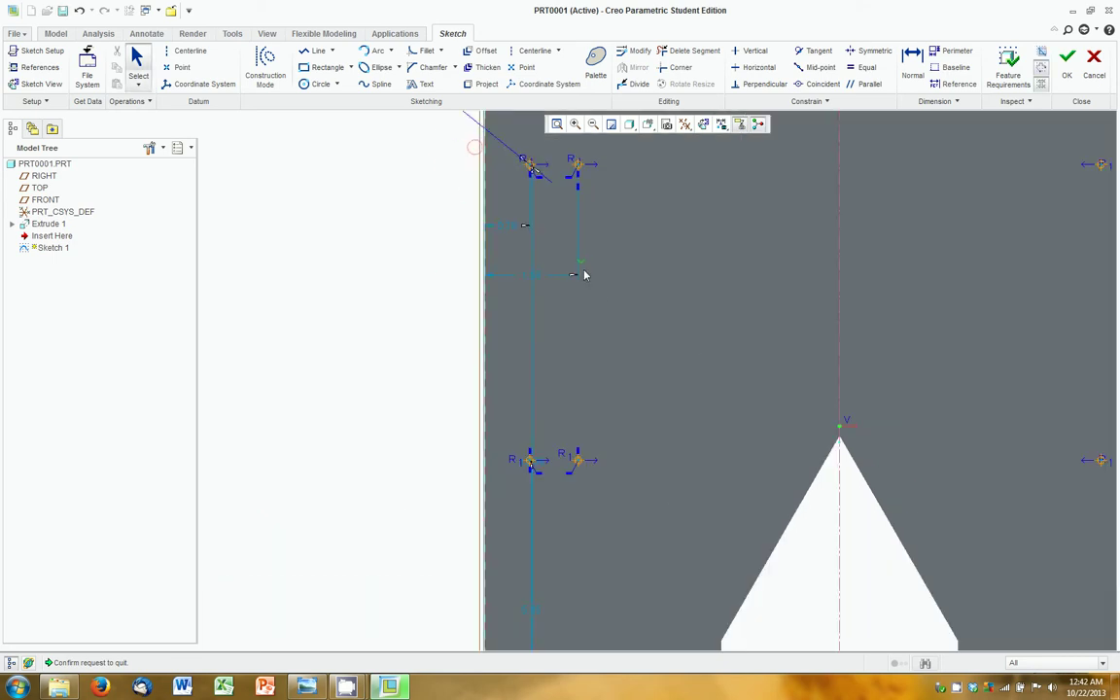
pyautogui.scroll(-2, 559, 221)
pyautogui.click(538, 252)
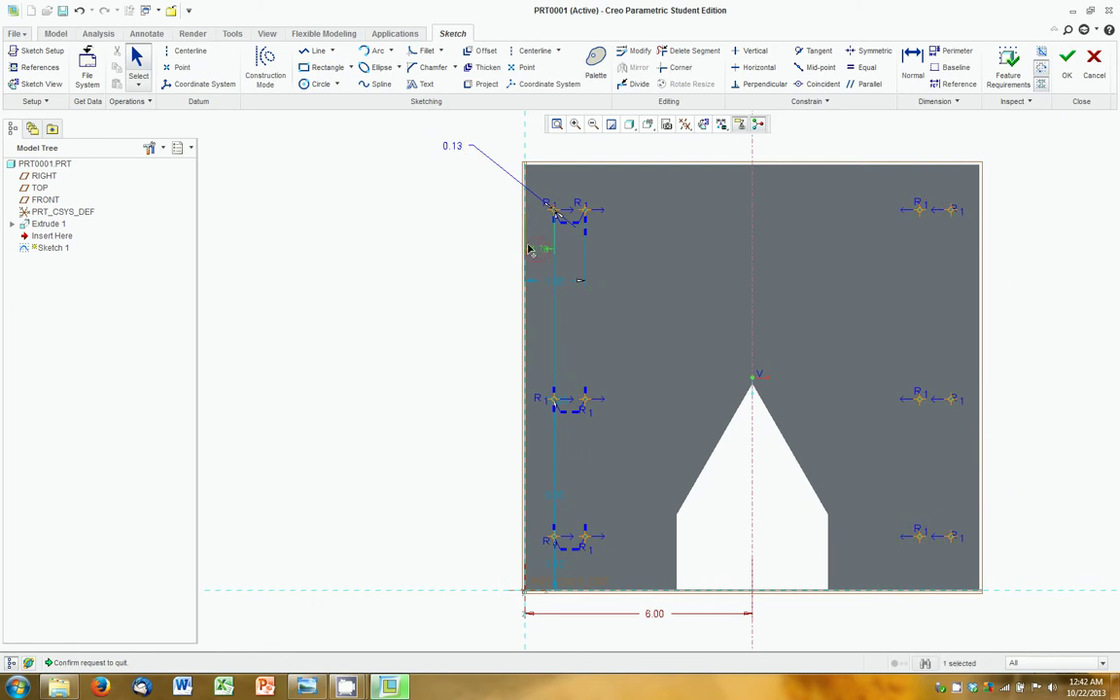
pyautogui.middleClick(469, 236)
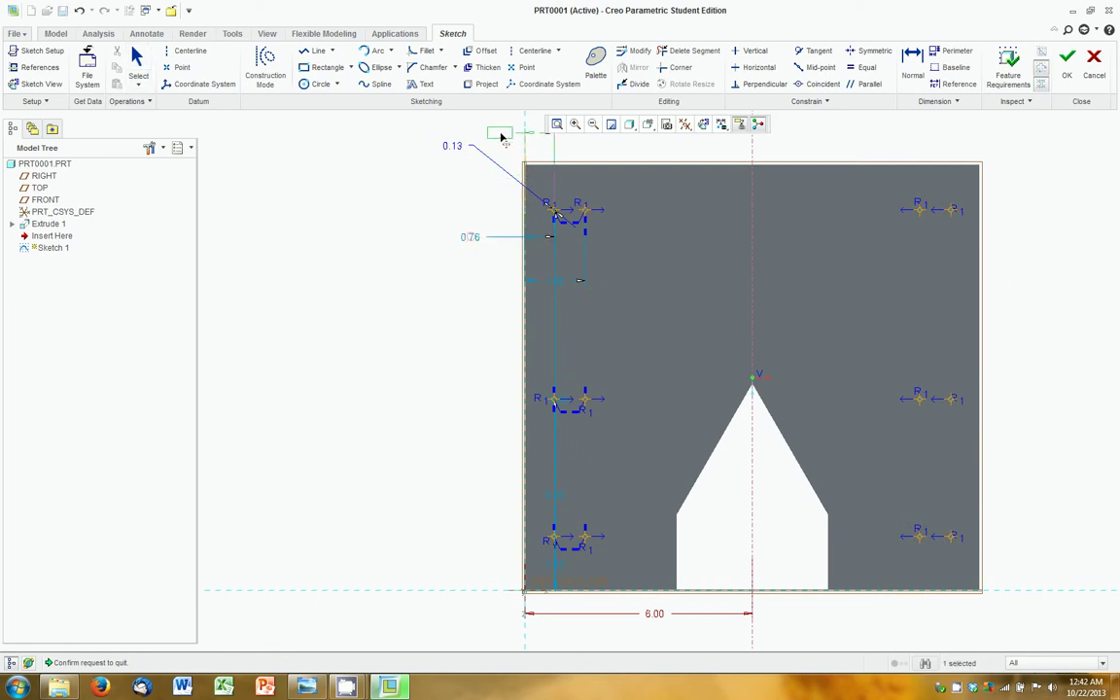
pyautogui.middleClick(500, 142)
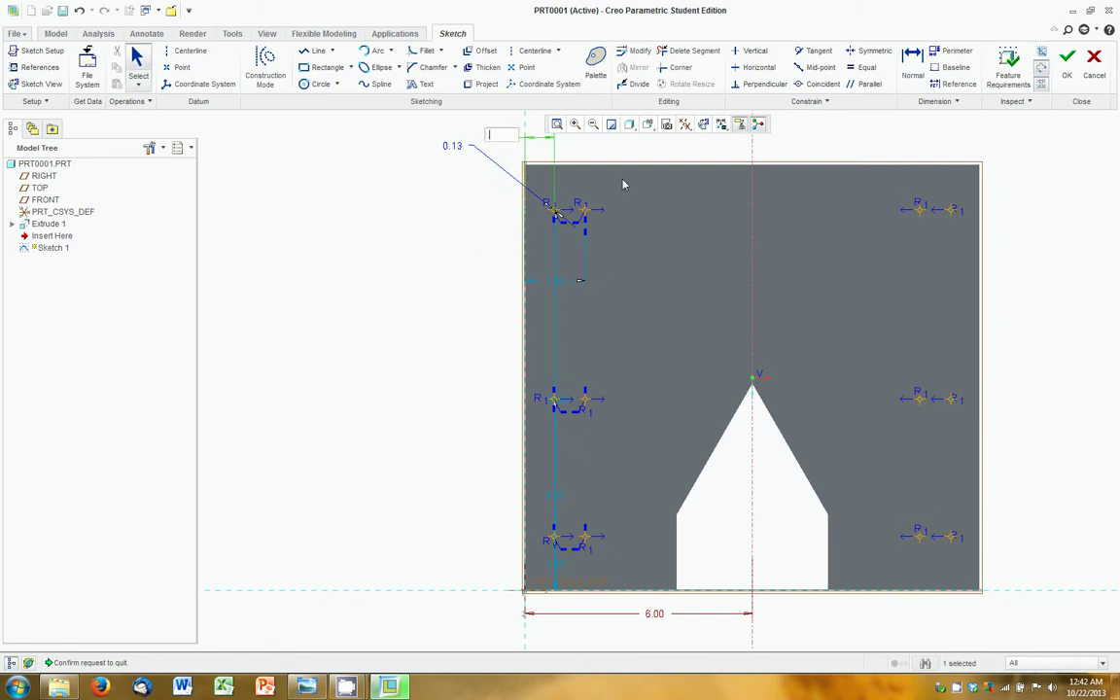
pyautogui.write('.75')
pyautogui.press('Return')
pyautogui.click(481, 317)
# Step: Set the spacing between the top pair's two holes to 0.25
pyautogui.click(918, 64)
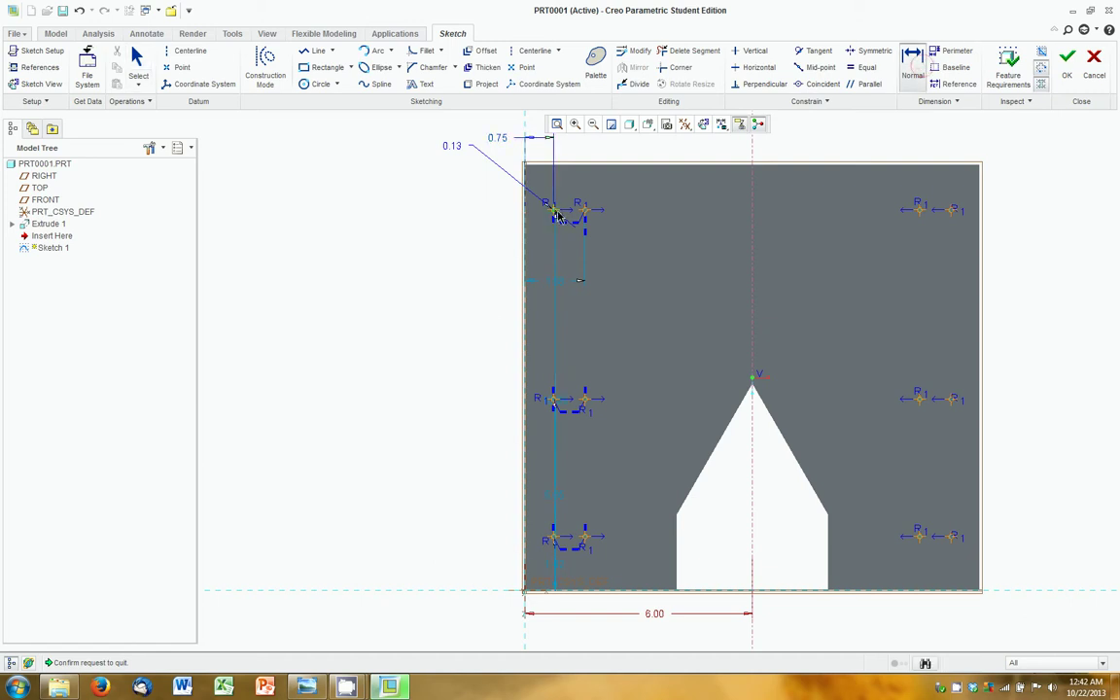
pyautogui.scroll(4, 559, 217)
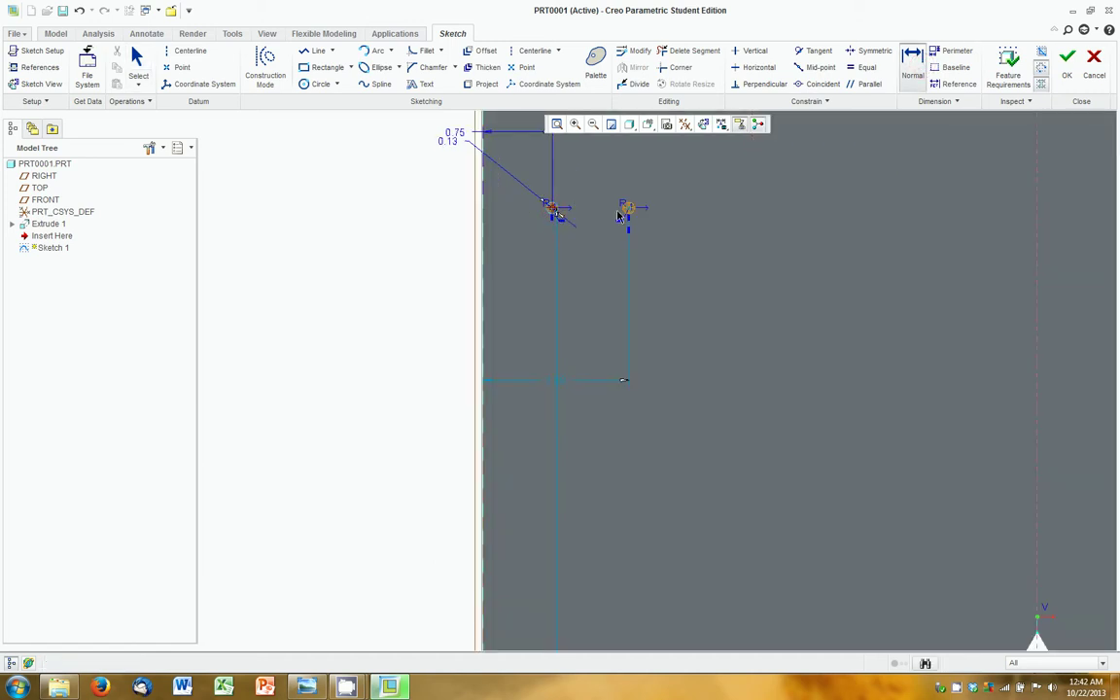
pyautogui.click(629, 212)
pyautogui.middleClick(603, 187)
pyautogui.write('0.25')
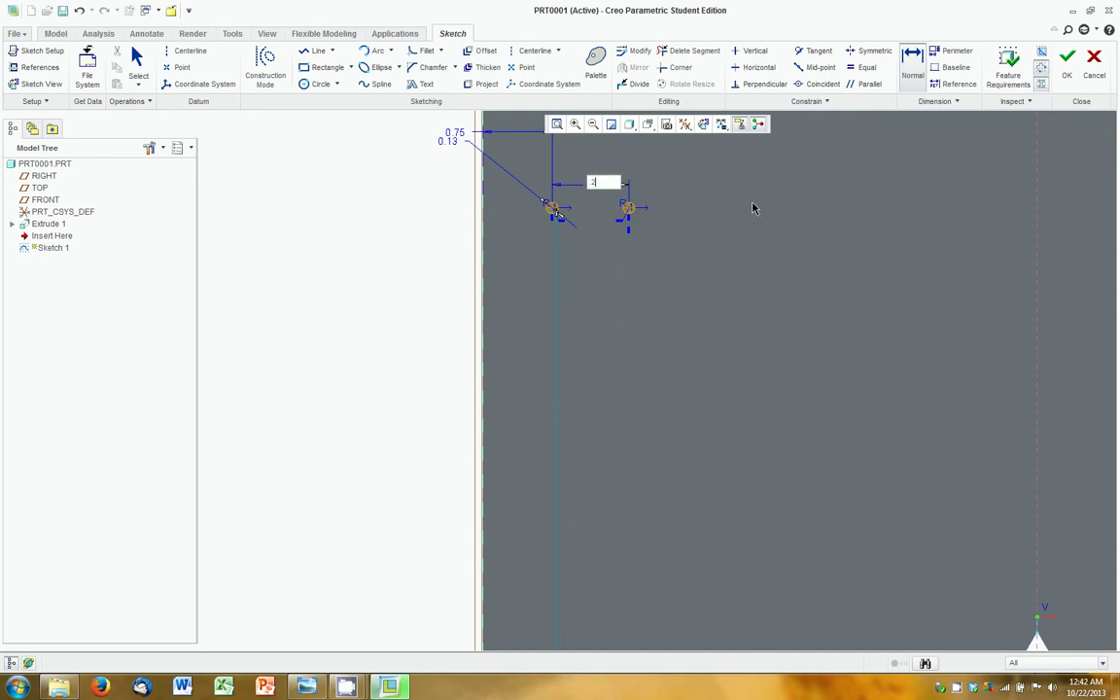
pyautogui.press('Return')
pyautogui.middleClick(581, 209)
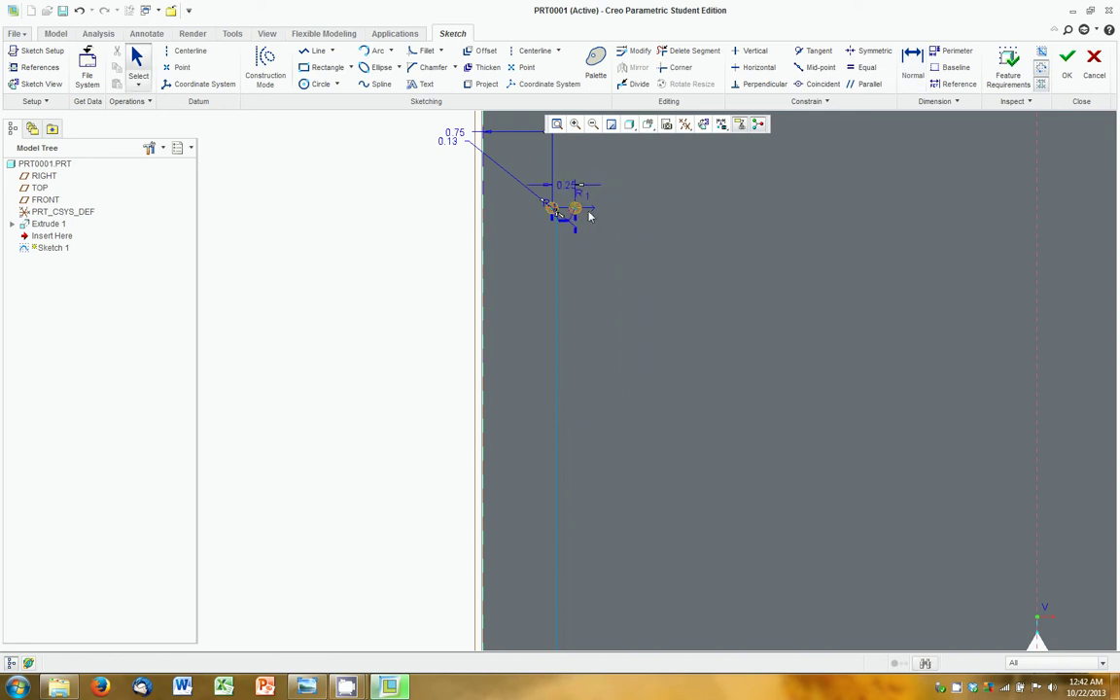
# Step: Drag the top-left hole pair slightly lower
pyautogui.scroll(6, 588, 214)
pyautogui.scroll(3, 593, 216)
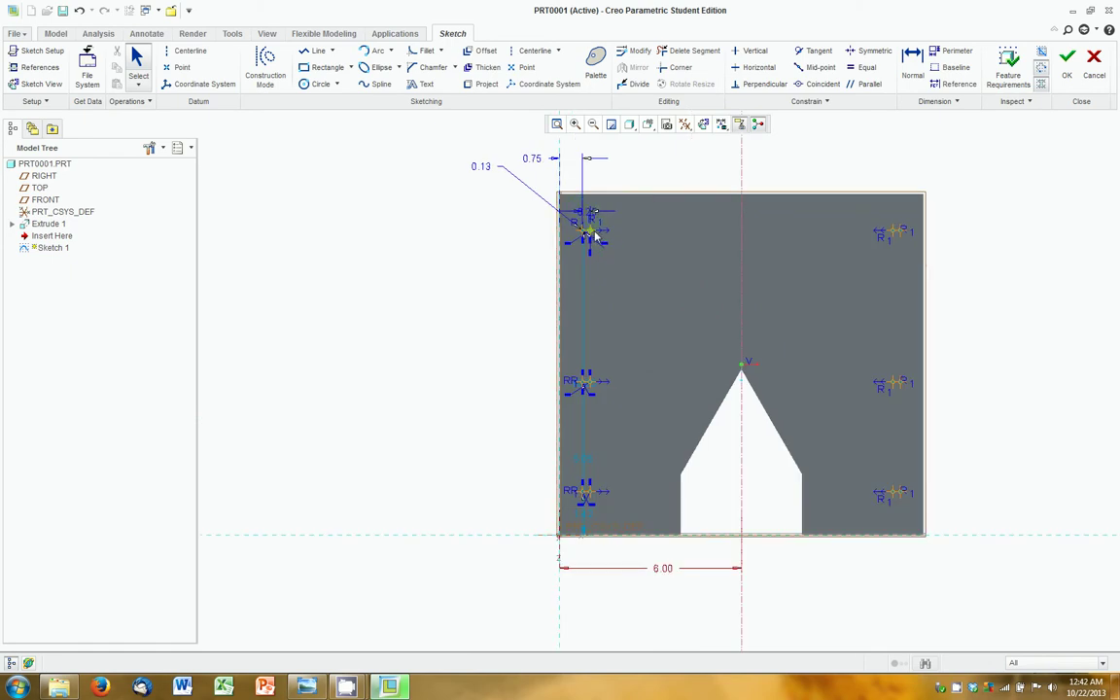
pyautogui.moveTo(583, 211)
pyautogui.mouseDown()
pyautogui.moveTo(597, 219)
pyautogui.moveTo(574, 220)
pyautogui.moveTo(608, 227)
pyautogui.moveTo(573, 226)
pyautogui.mouseUp()
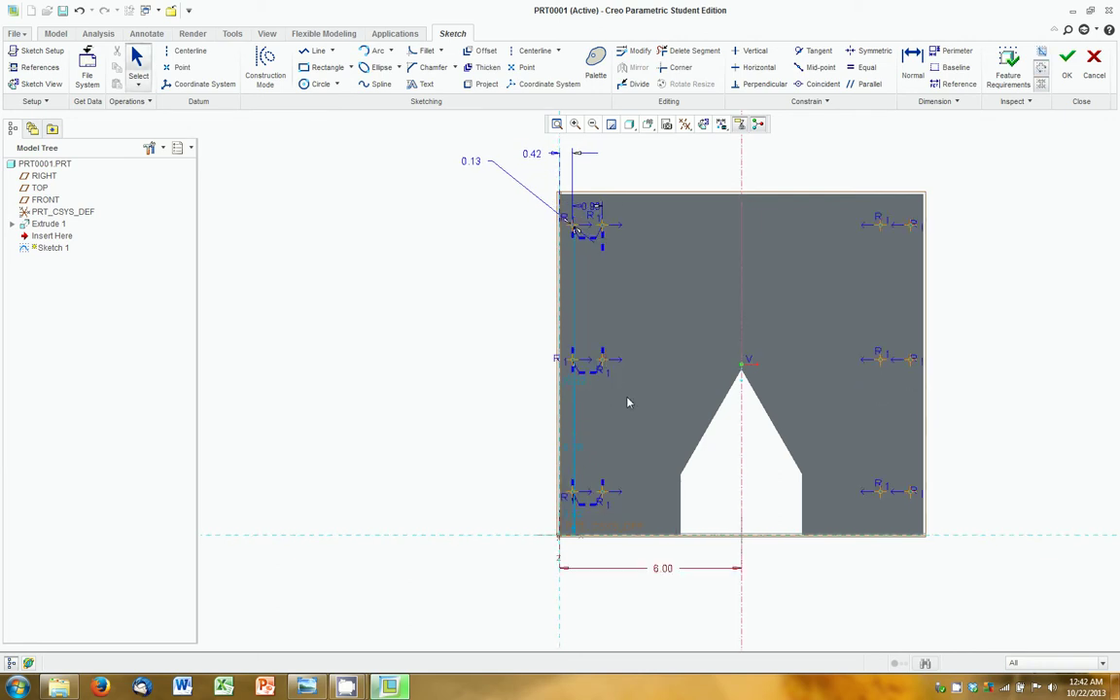
pyautogui.scroll(1, 630, 451)
# Step: Add an 8.00 vertical dimension between the top and bottom left hole pairs
pyautogui.rightClick(452, 508)
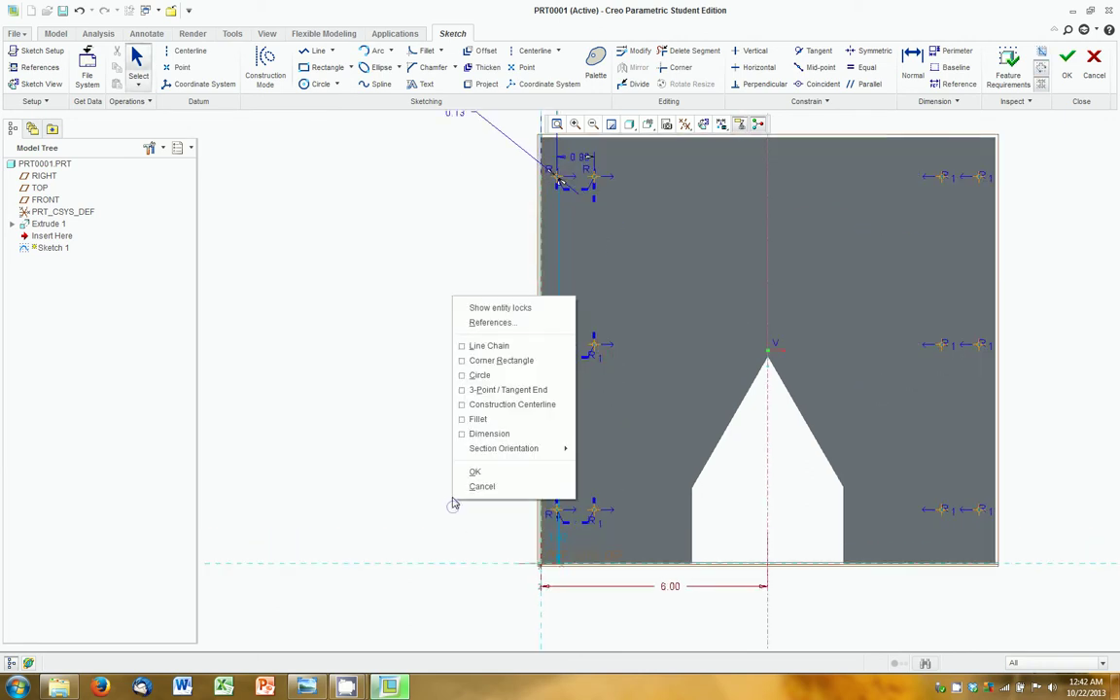
pyautogui.rightClick(447, 496)
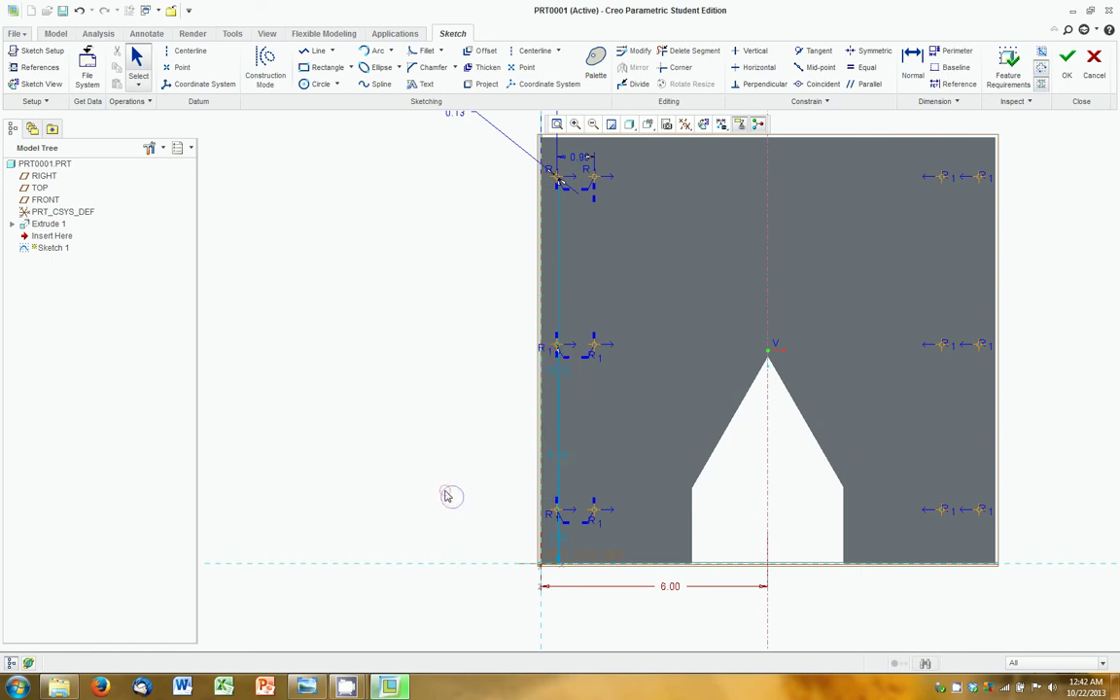
pyautogui.click(910, 64)
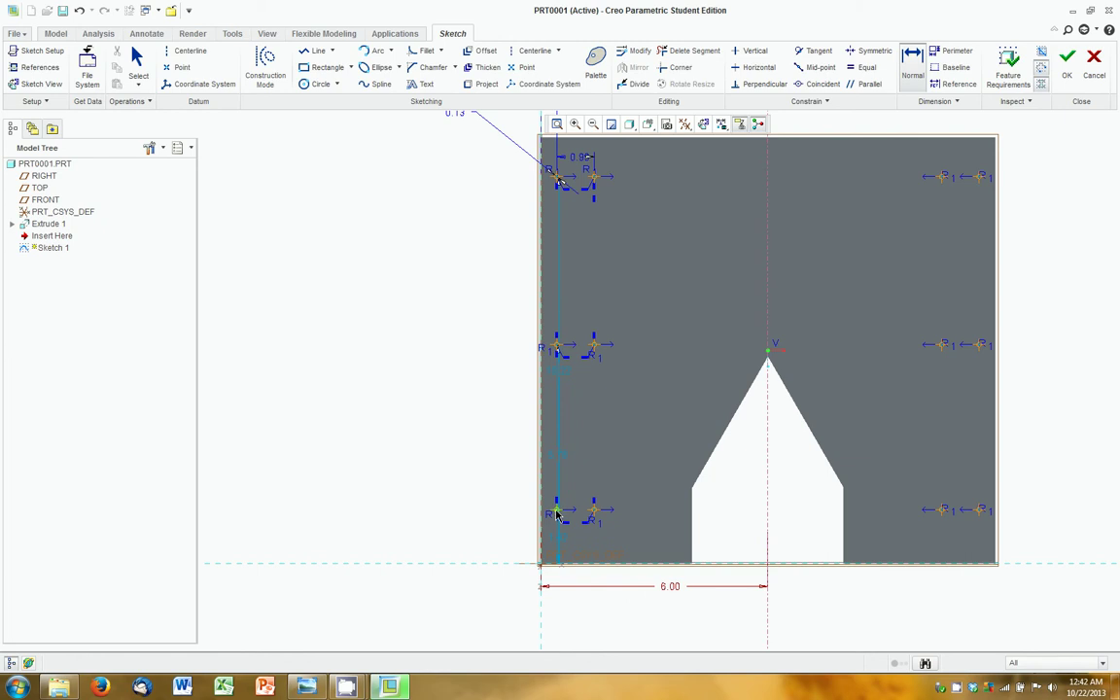
pyautogui.scroll(3, 557, 515)
pyautogui.scroll(-3, 565, 530)
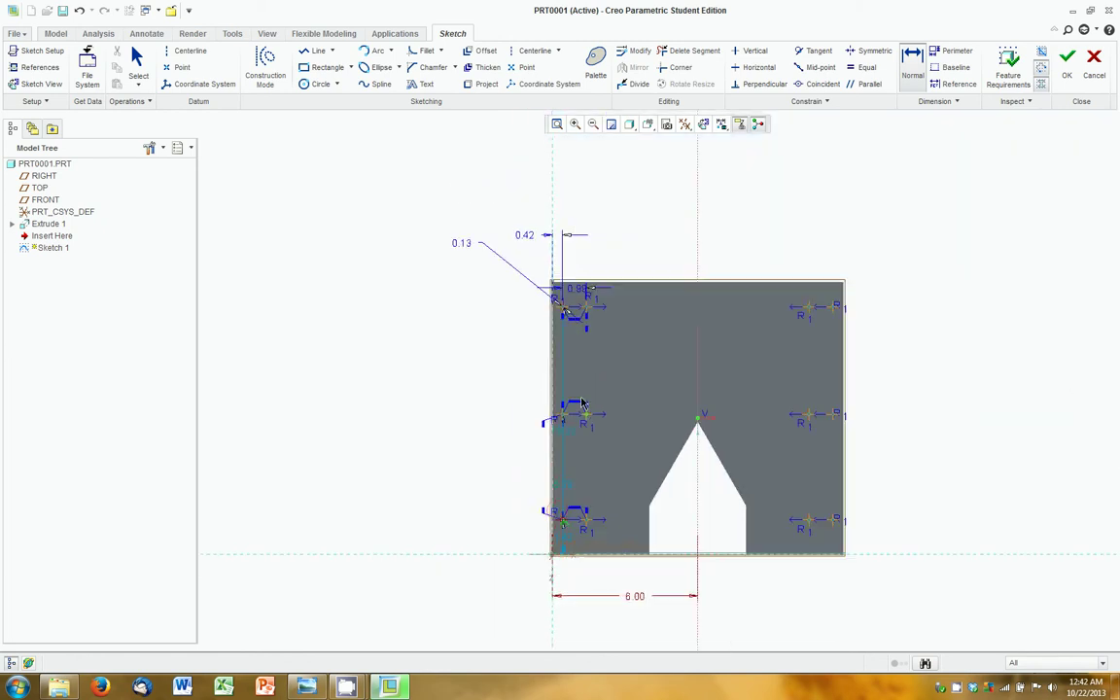
pyautogui.scroll(2, 561, 267)
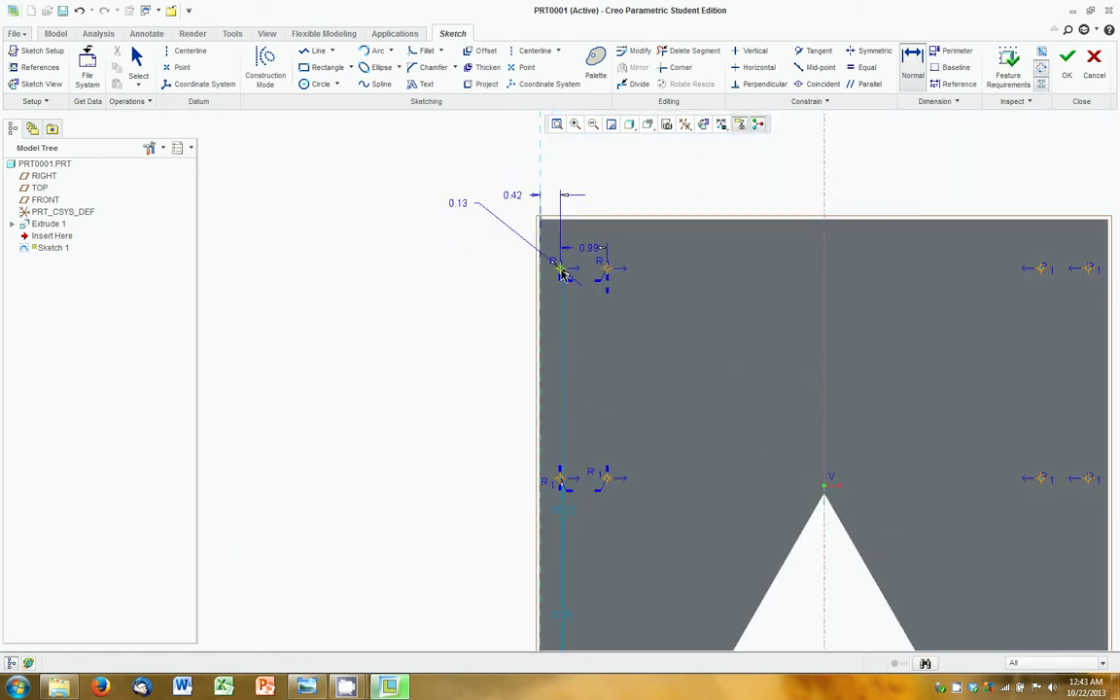
pyautogui.middleClick(382, 379)
pyautogui.write('8')
pyautogui.press('Return')
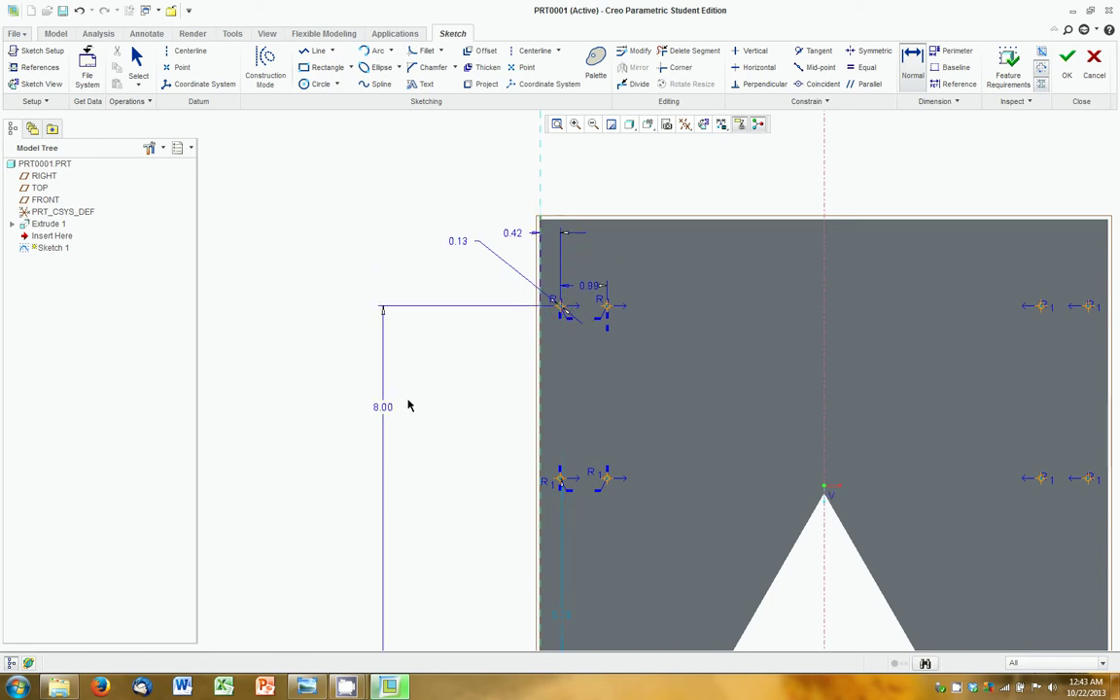
pyautogui.middleClick(418, 562)
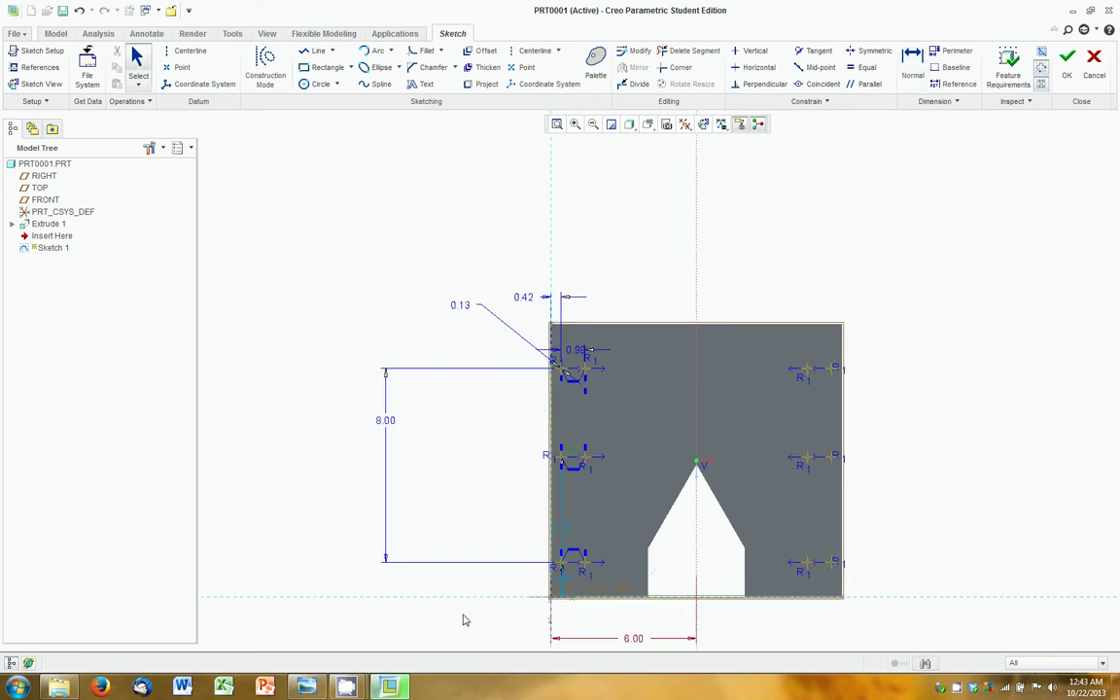
# Step: Move the 5.63 and 10.00 dimensions into clear positions beside the sketch
pyautogui.moveTo(346, 687)
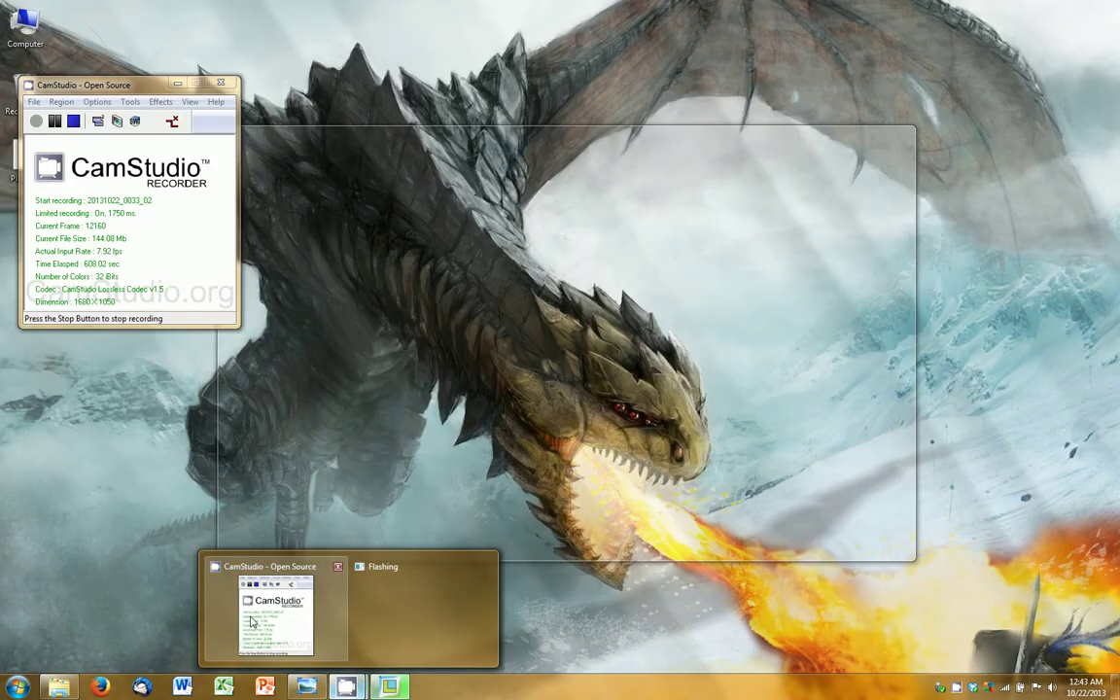
pyautogui.click(251, 622)
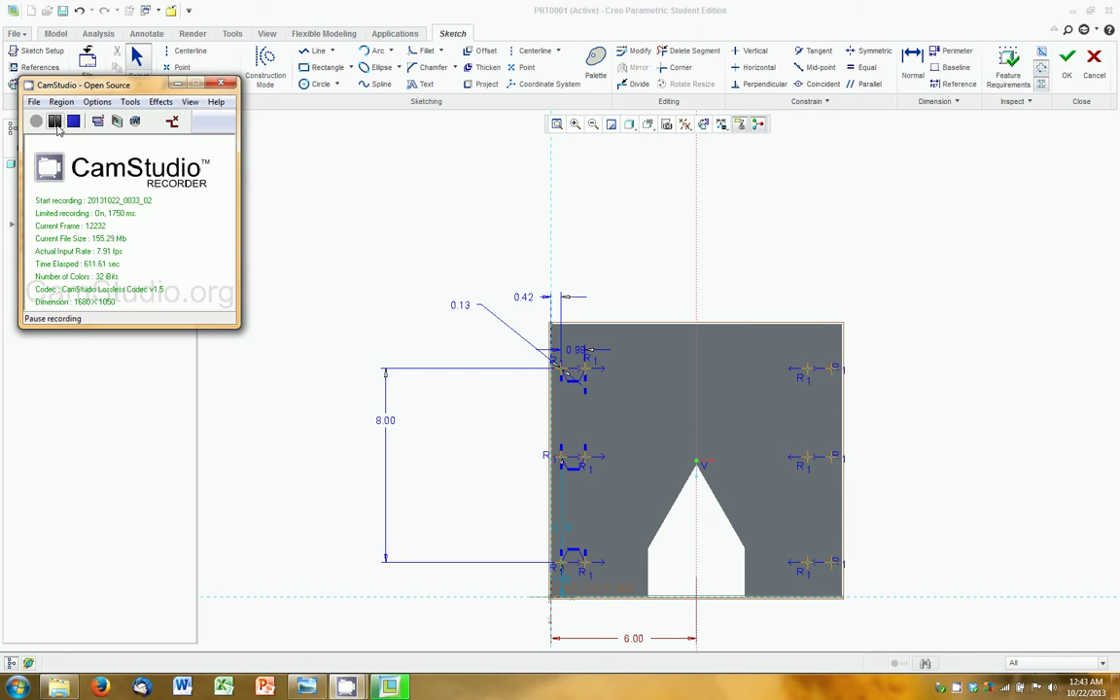
pyautogui.click(55, 120)
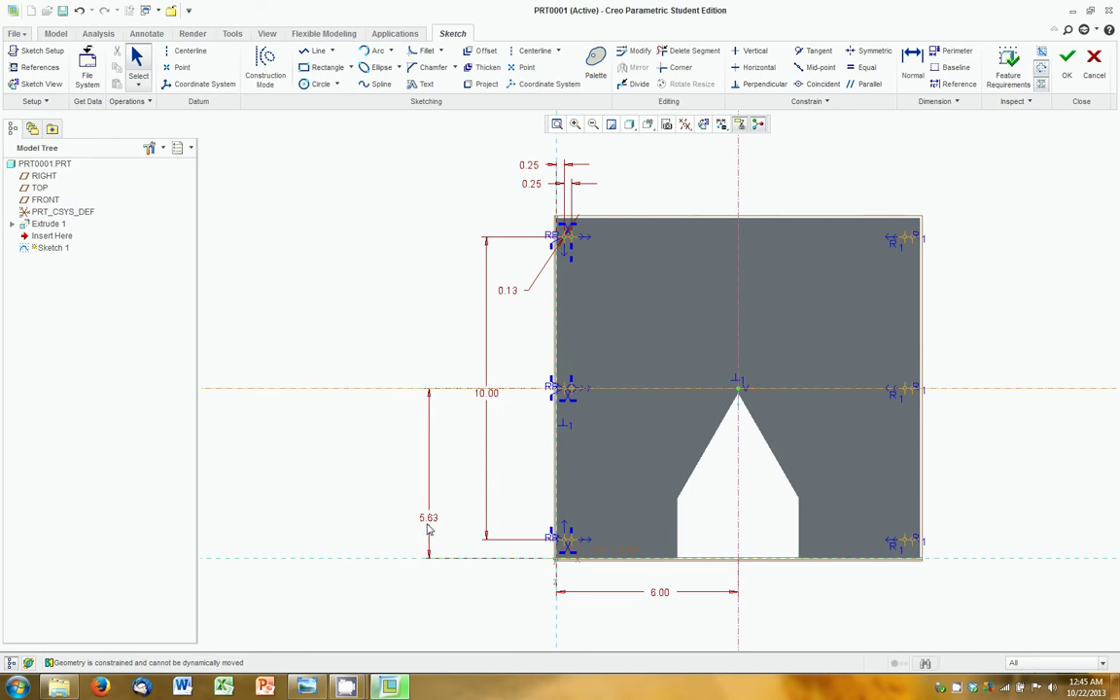
pyautogui.moveTo(430, 520); pyautogui.dragTo(425, 462)
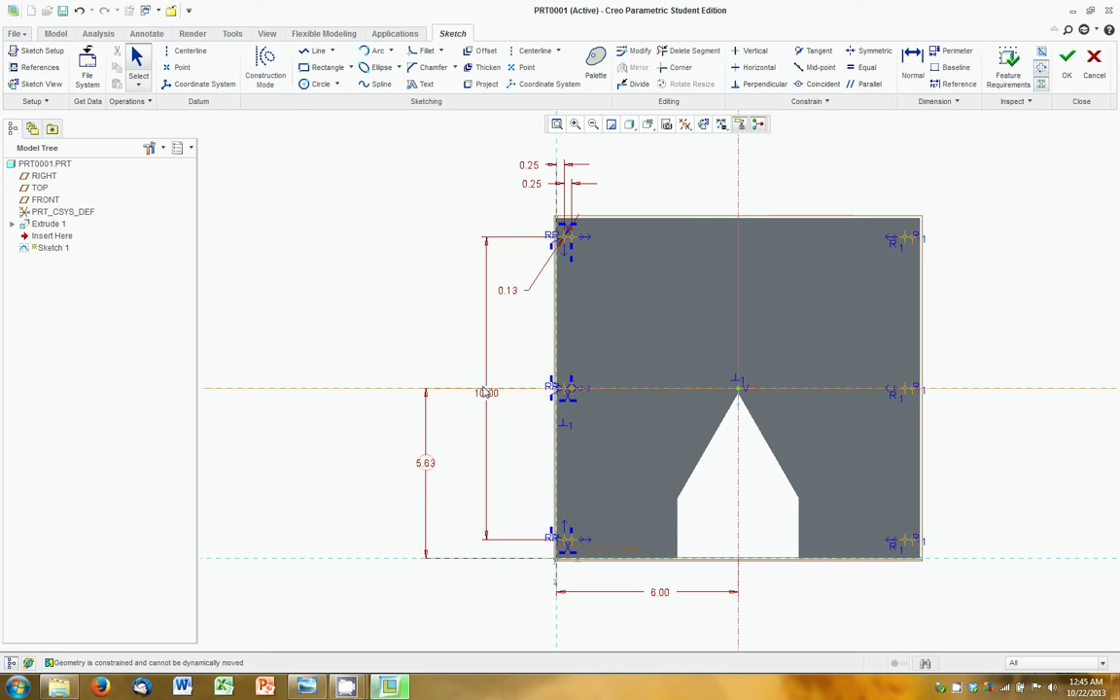
pyautogui.moveTo(489, 398); pyautogui.dragTo(458, 341)
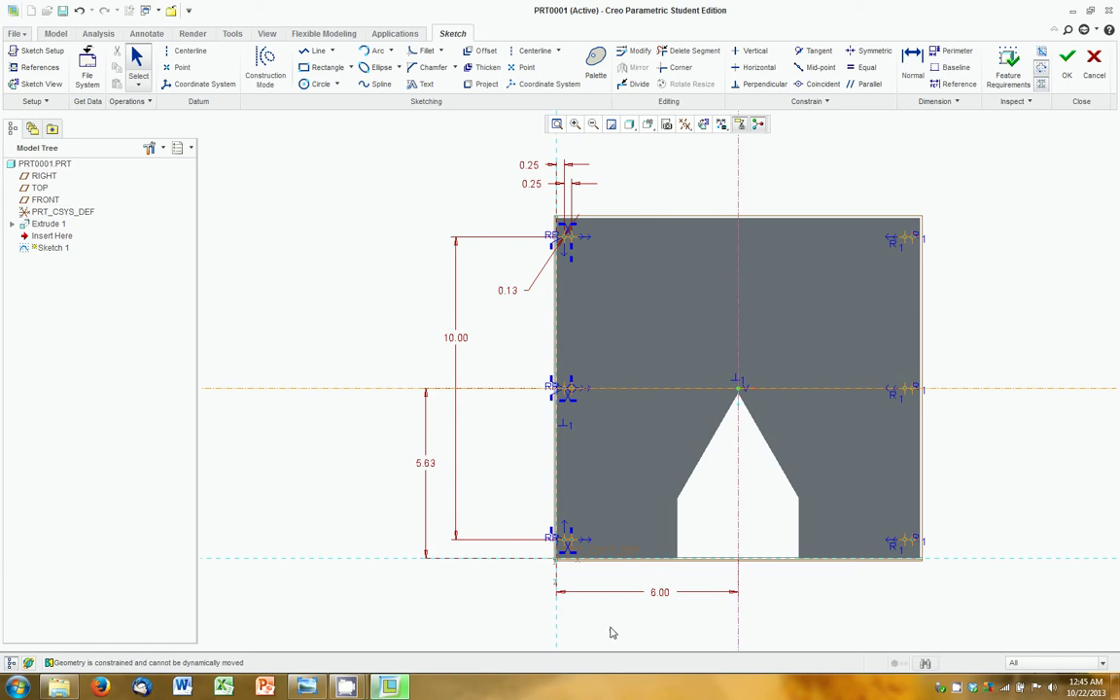
pyautogui.scroll(-2, 607, 612)
pyautogui.scroll(3, 827, 407)
pyautogui.scroll(-4, 845, 372)
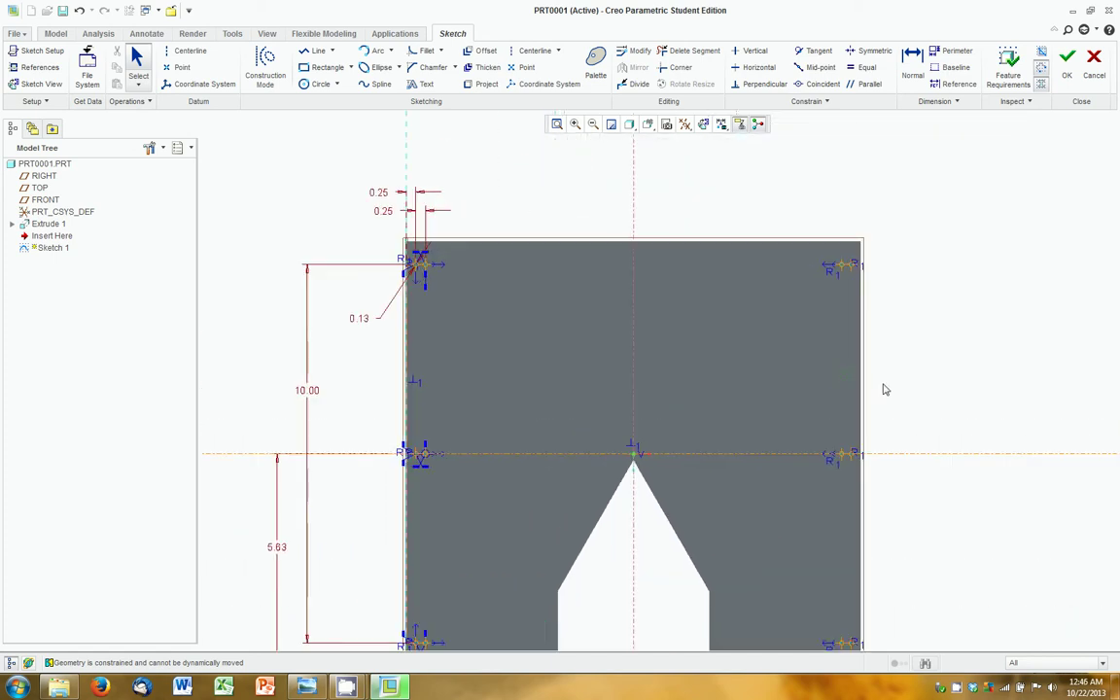
pyautogui.scroll(2, 884, 390)
pyautogui.scroll(-1, 761, 525)
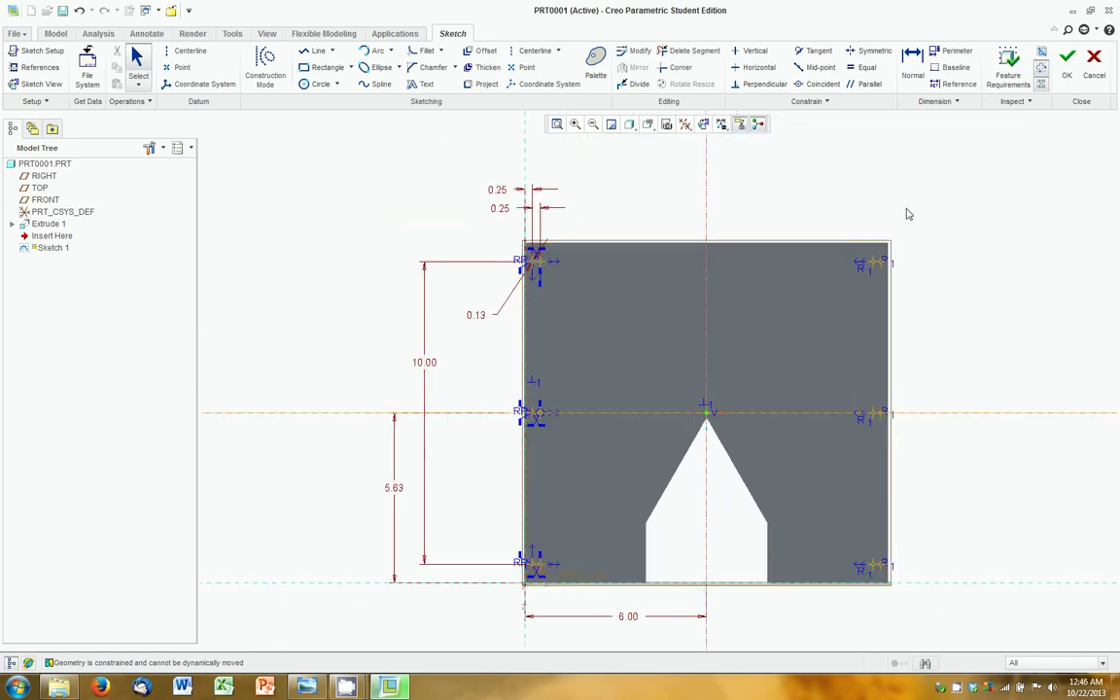
# Step: Exit the sketch, tilt to a 3-D view, and start an Extrude using Sketch 1
pyautogui.click(1067, 62)
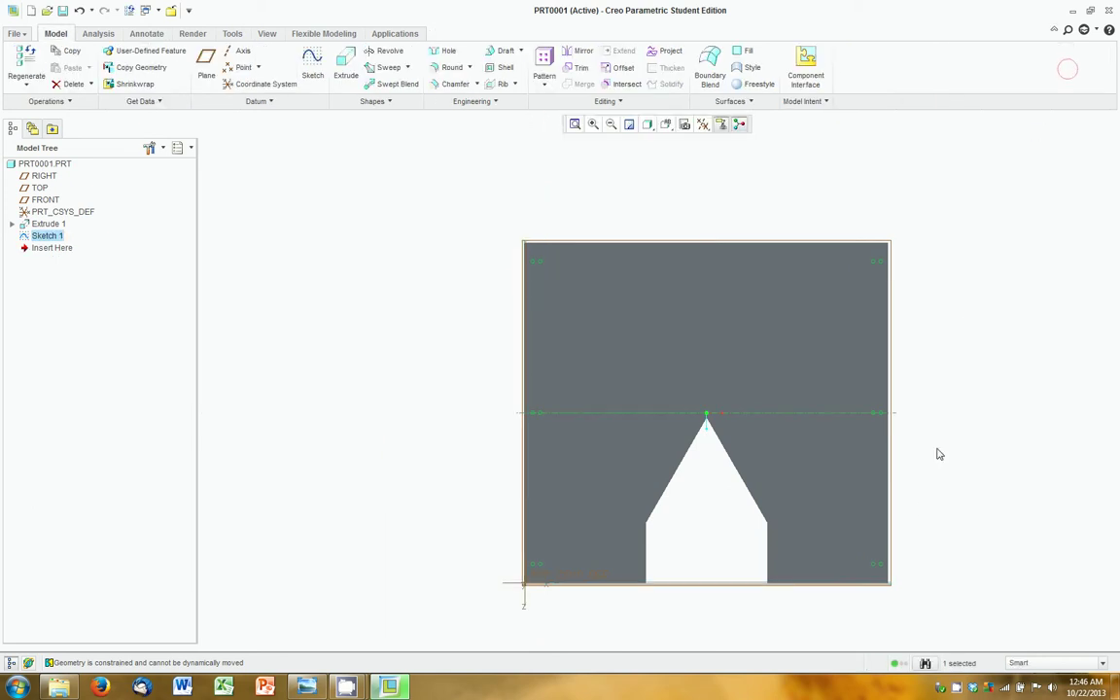
pyautogui.moveTo(914, 525)
pyautogui.mouseDown(button='middle')
pyautogui.moveTo(925, 503)
pyautogui.moveTo(907, 462)
pyautogui.moveTo(870, 468)
pyautogui.moveTo(814, 520)
pyautogui.mouseUp(button='middle')
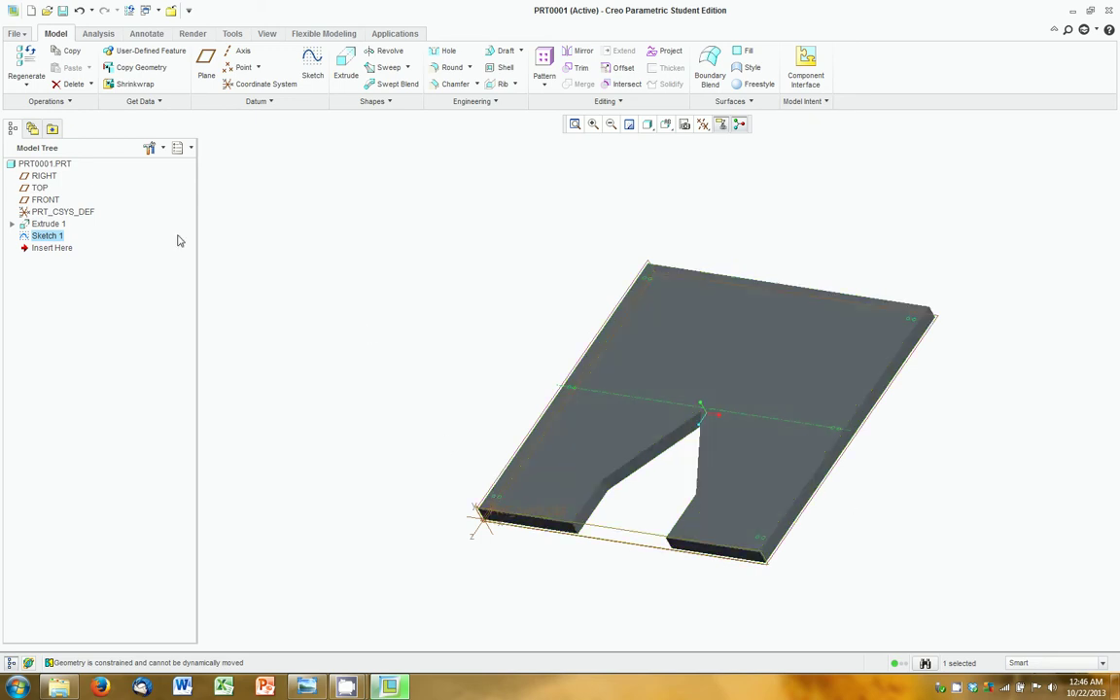
pyautogui.click(380, 330)
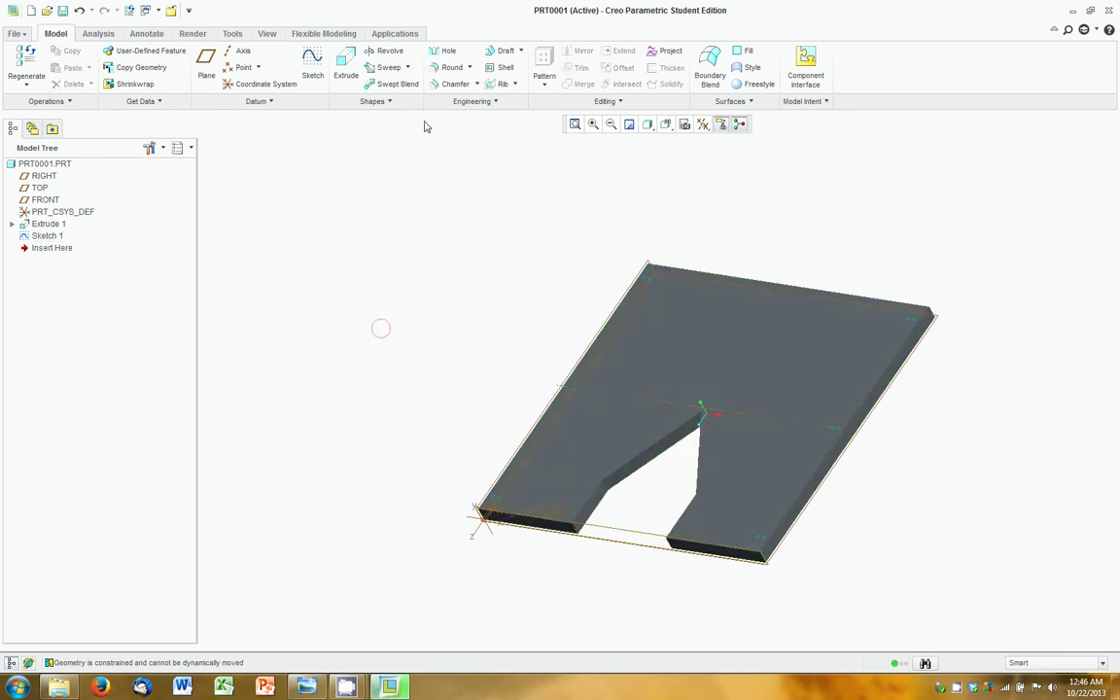
pyautogui.click(338, 82)
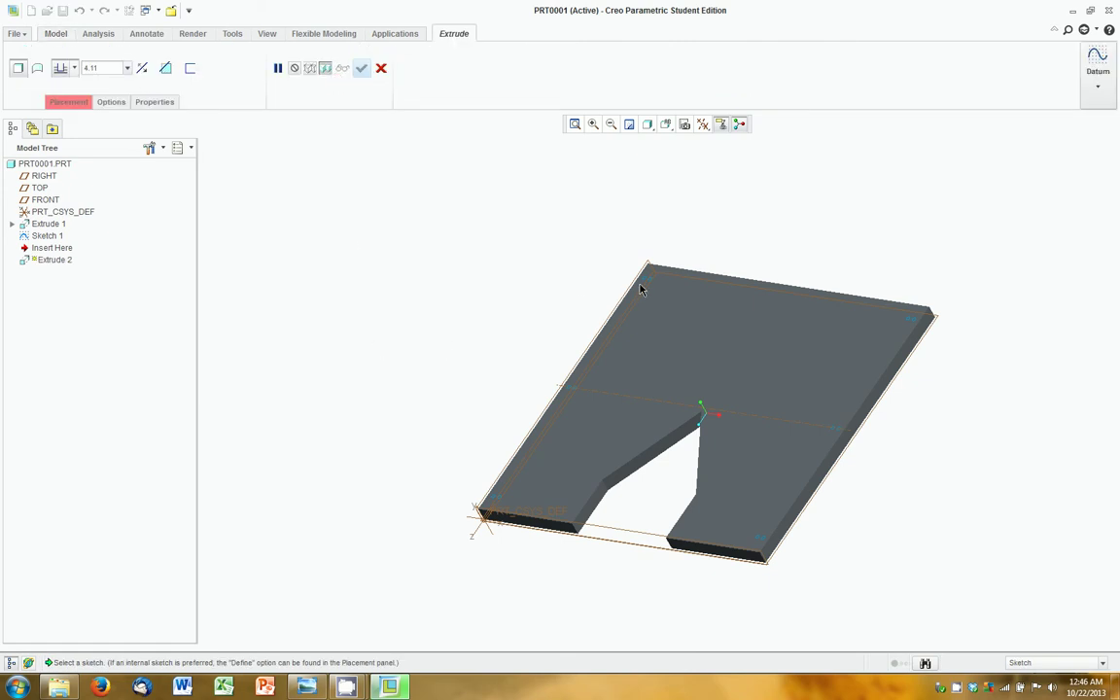
pyautogui.click(43, 237)
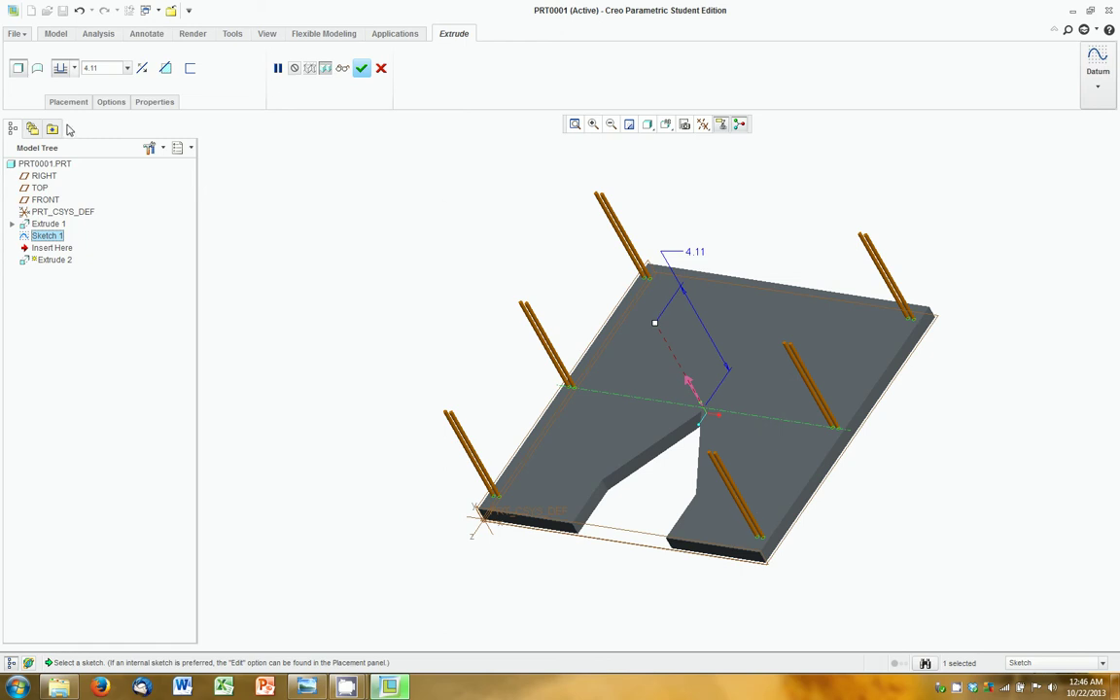
# Step: Set the extrusion's Side 1 depth to Through All
pyautogui.click(105, 107)
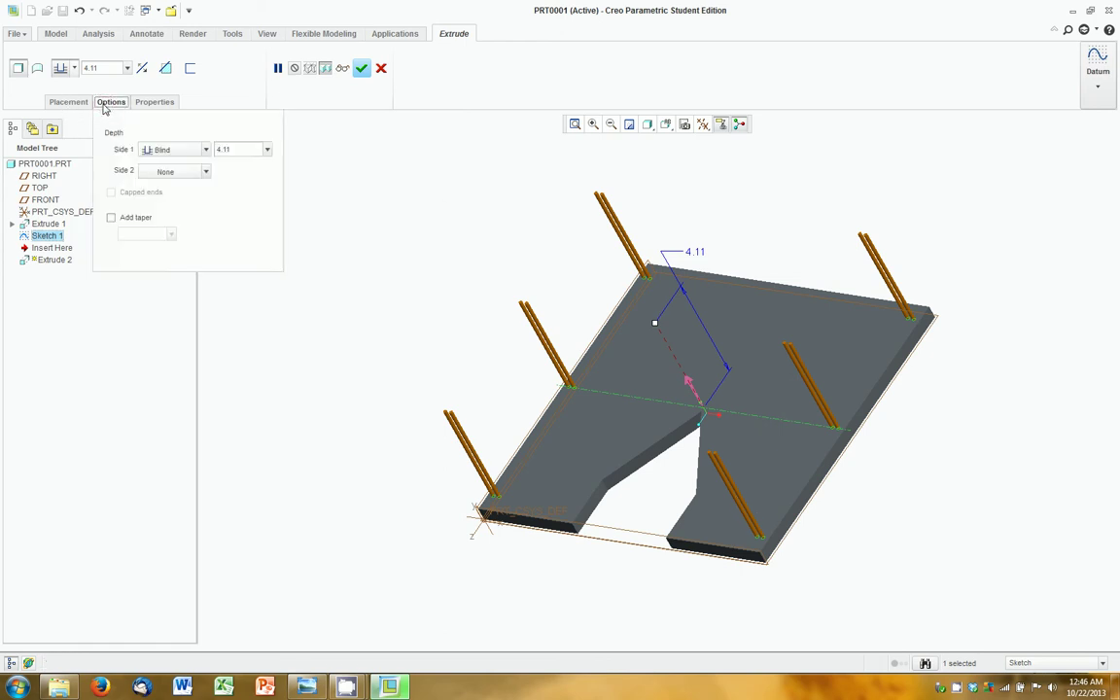
pyautogui.click(148, 149)
pyautogui.click(144, 101)
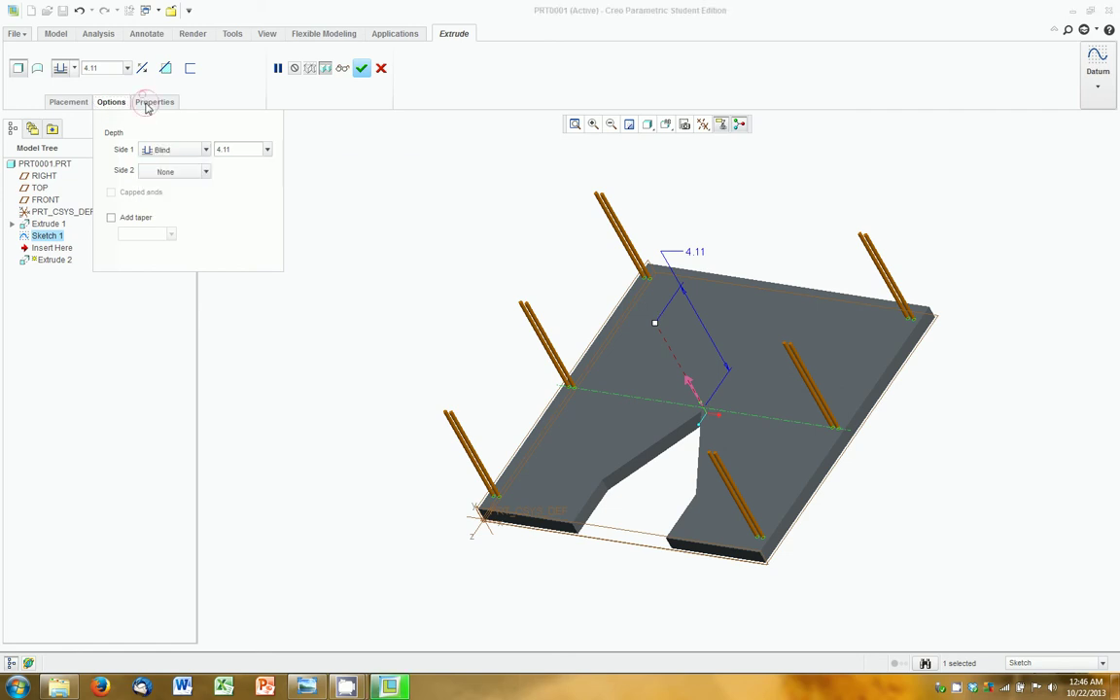
pyautogui.click(151, 102)
pyautogui.click(70, 103)
pyautogui.click(111, 102)
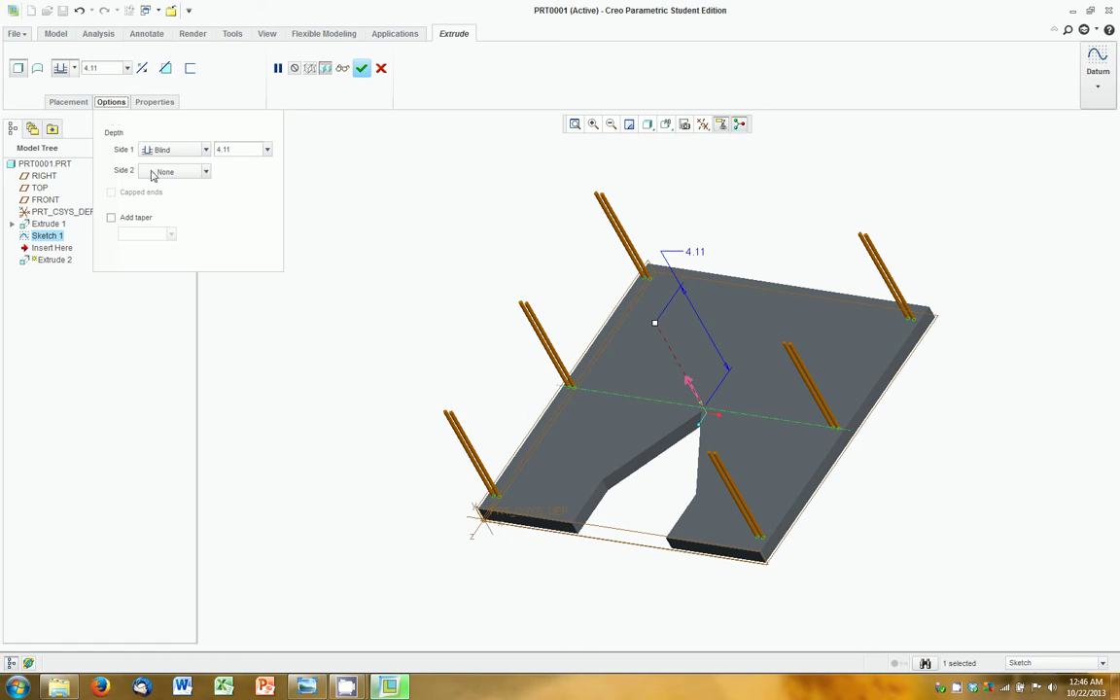
pyautogui.click(206, 153)
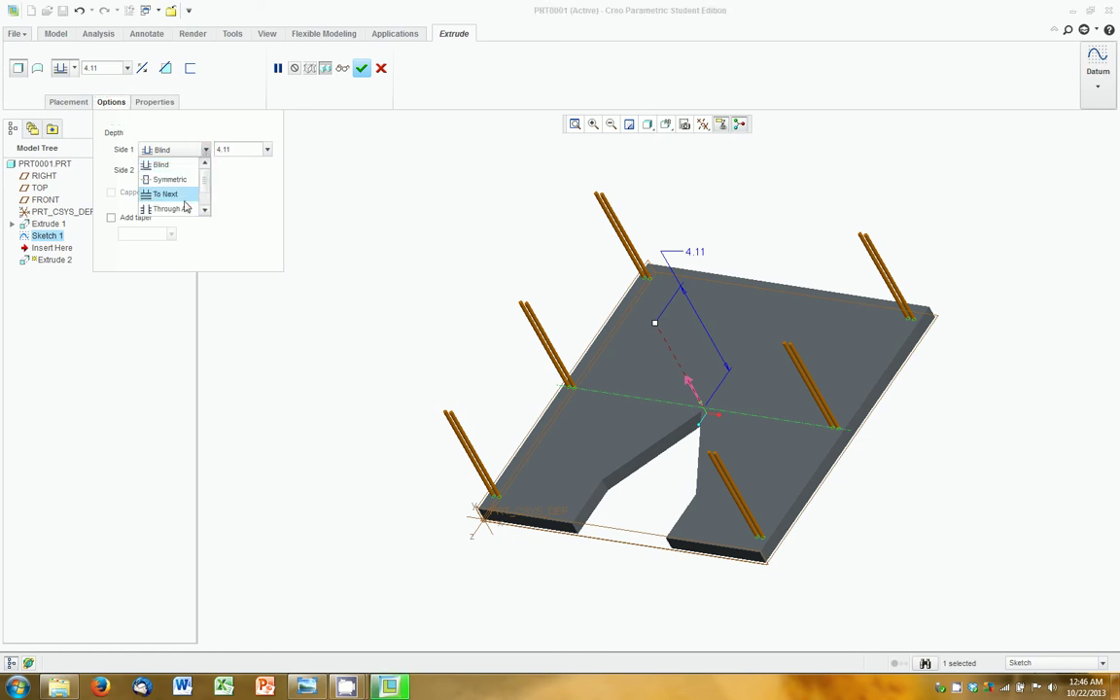
pyautogui.click(183, 211)
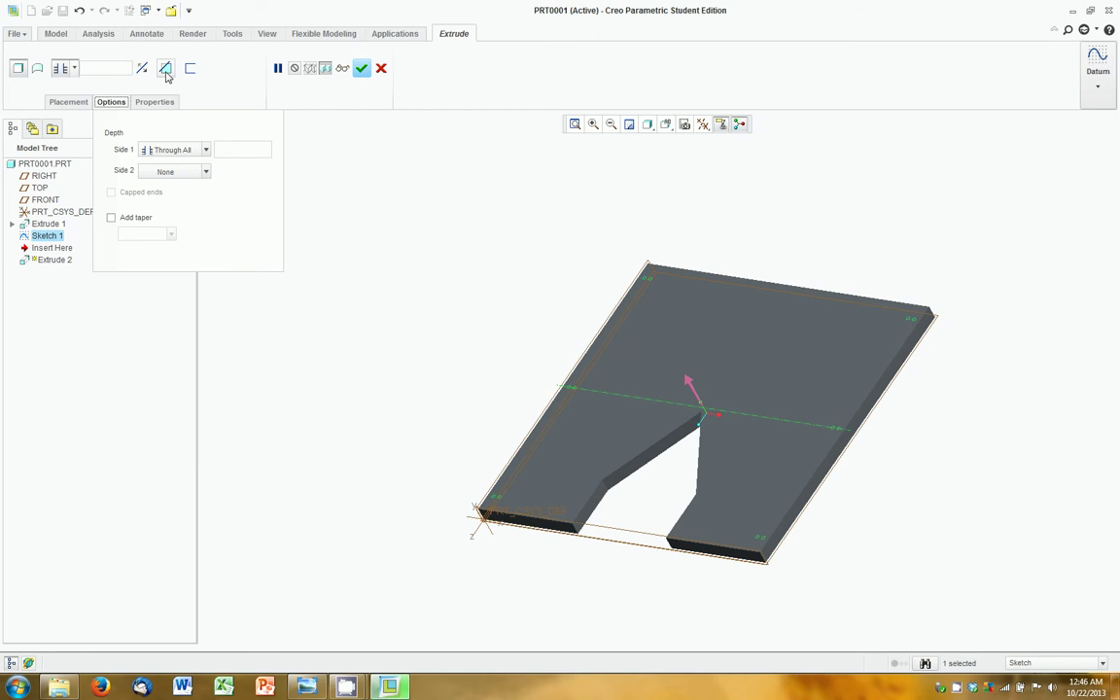
# Step: Make it remove material, flip the cut into the plate, and complete Extrude 2
pyautogui.click(166, 70)
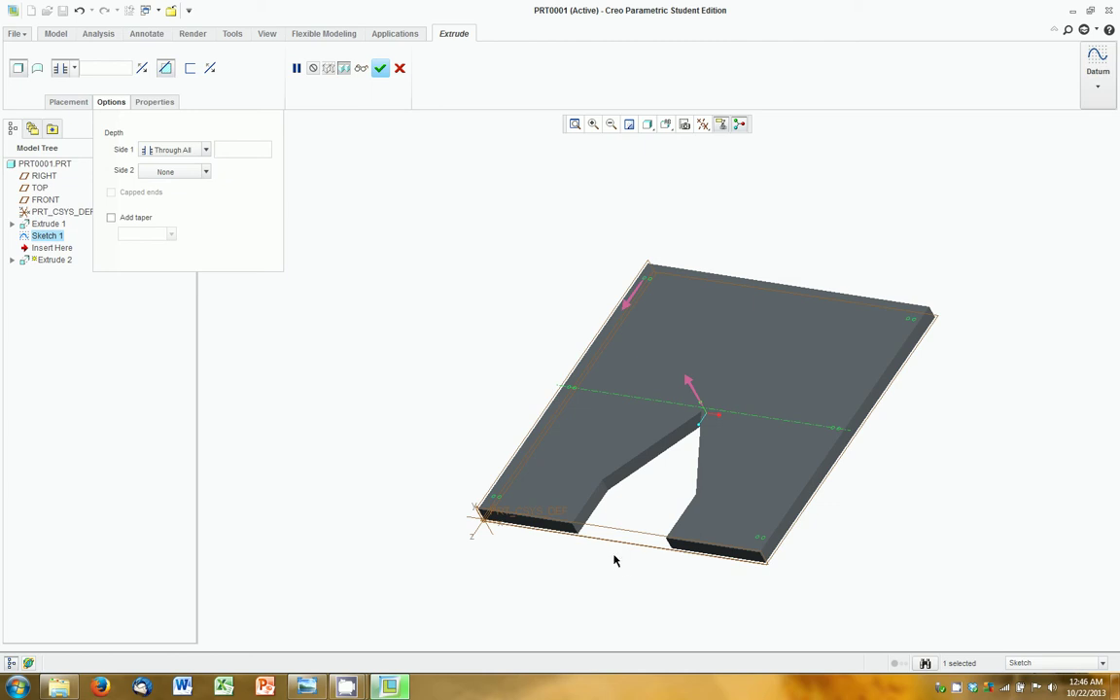
pyautogui.moveTo(615, 560); pyautogui.dragTo(719, 502, button='middle')
pyautogui.click(704, 379)
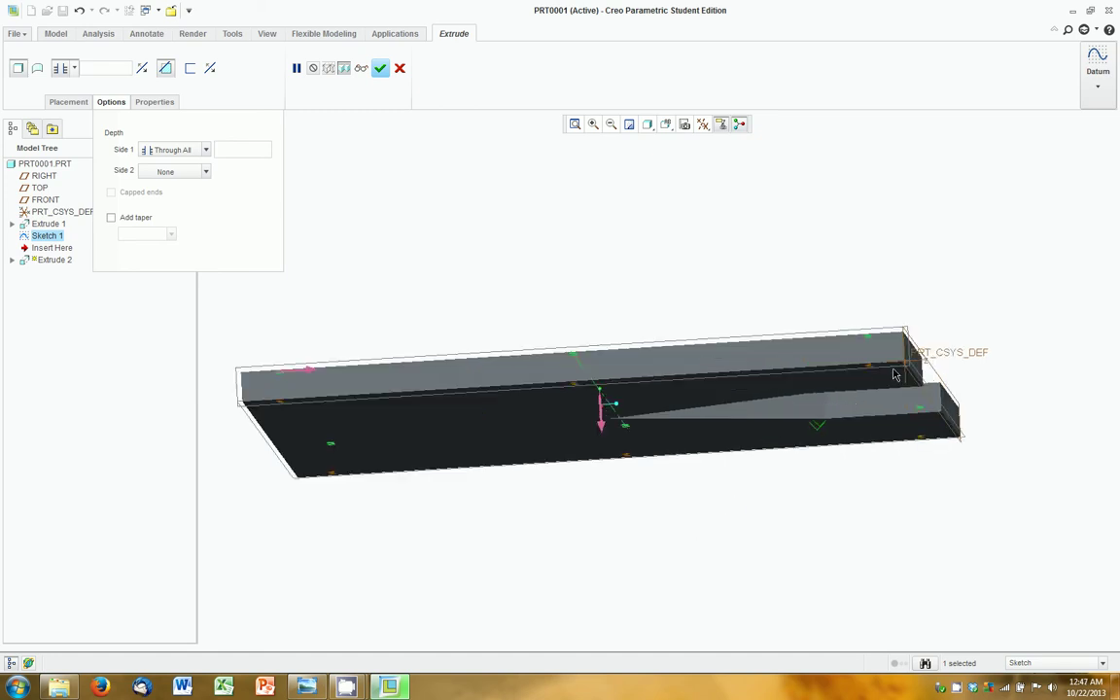
pyautogui.scroll(-8, 894, 374)
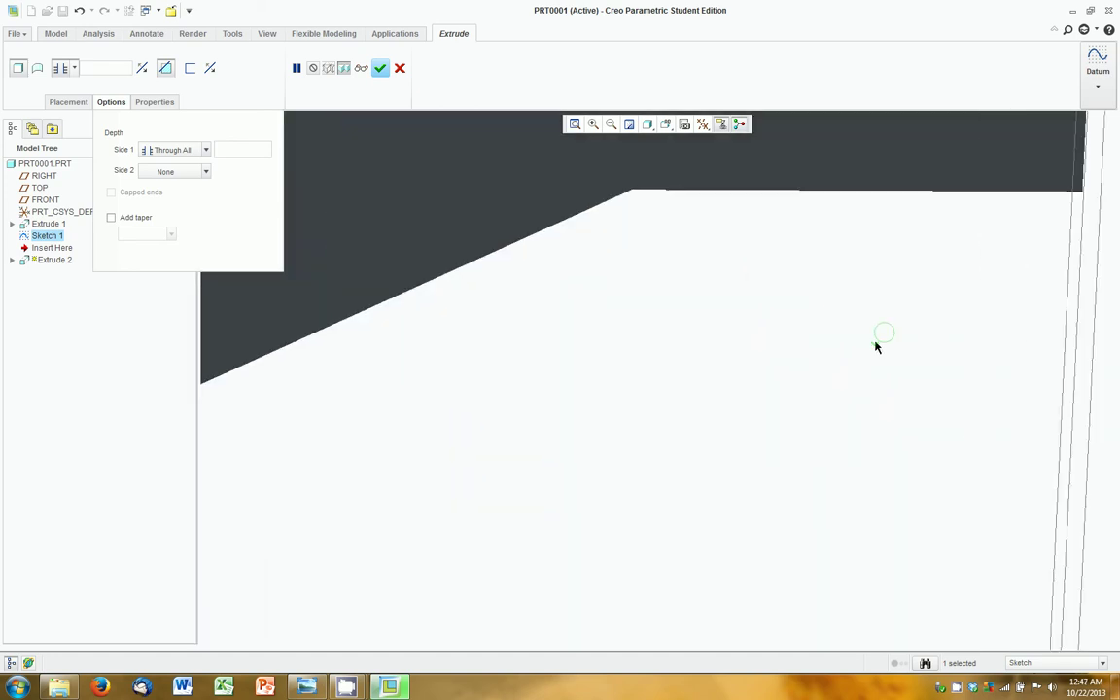
pyautogui.scroll(5, 904, 320)
pyautogui.scroll(-6, 901, 243)
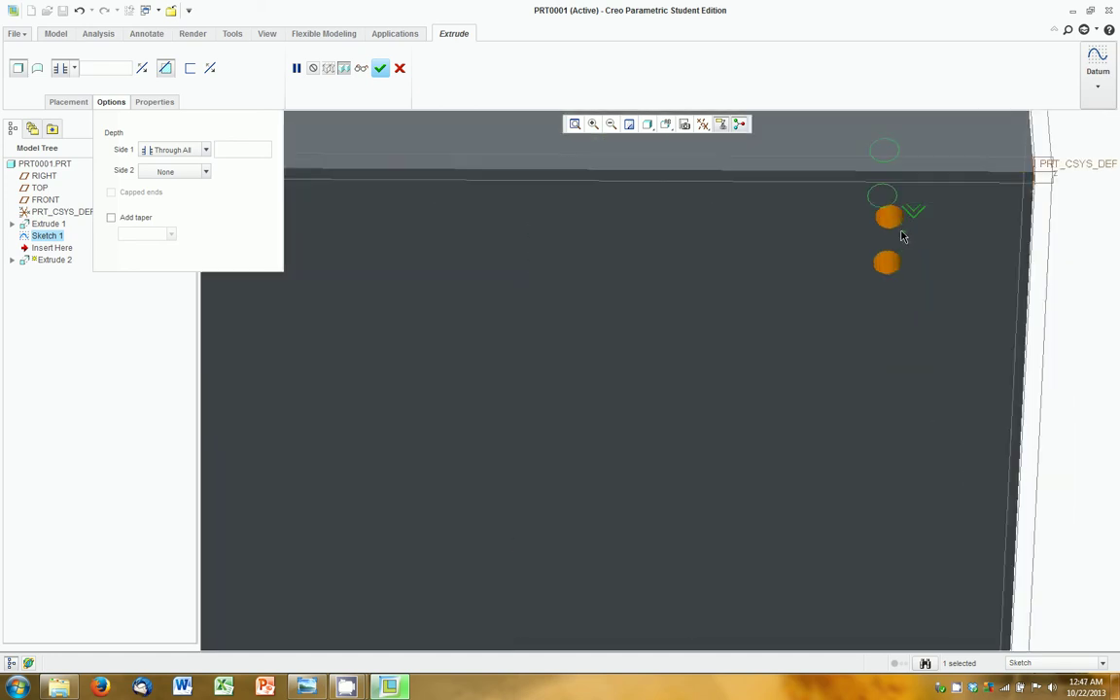
pyautogui.scroll(-3, 895, 272)
pyautogui.scroll(3, 895, 277)
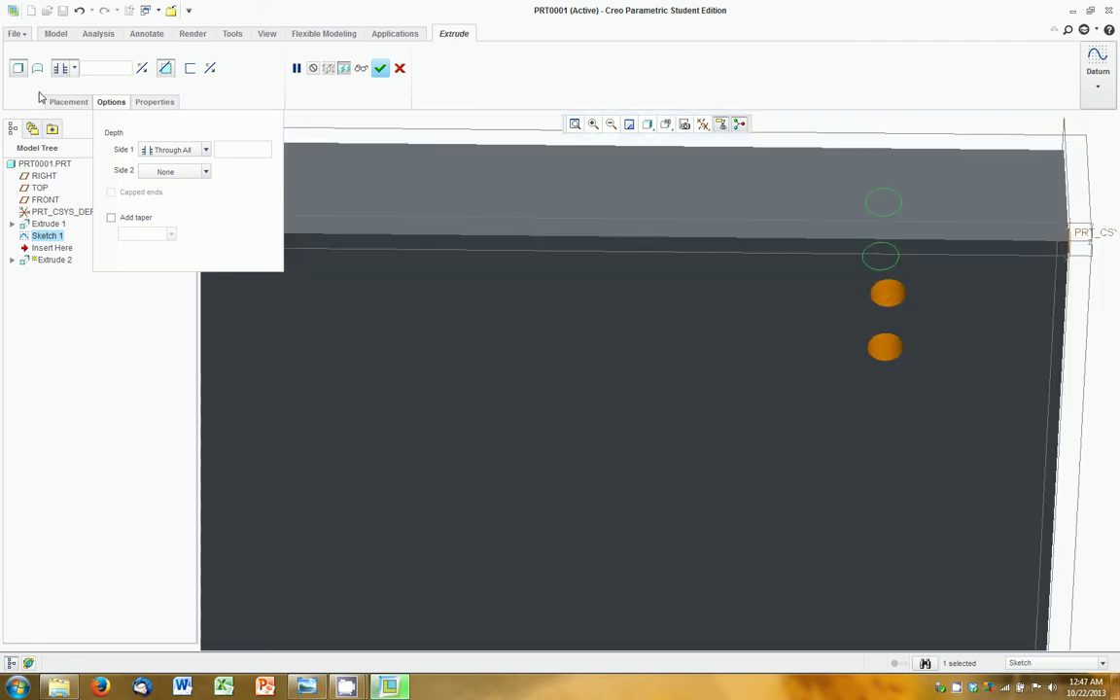
pyautogui.click(379, 68)
pyautogui.scroll(4, 840, 425)
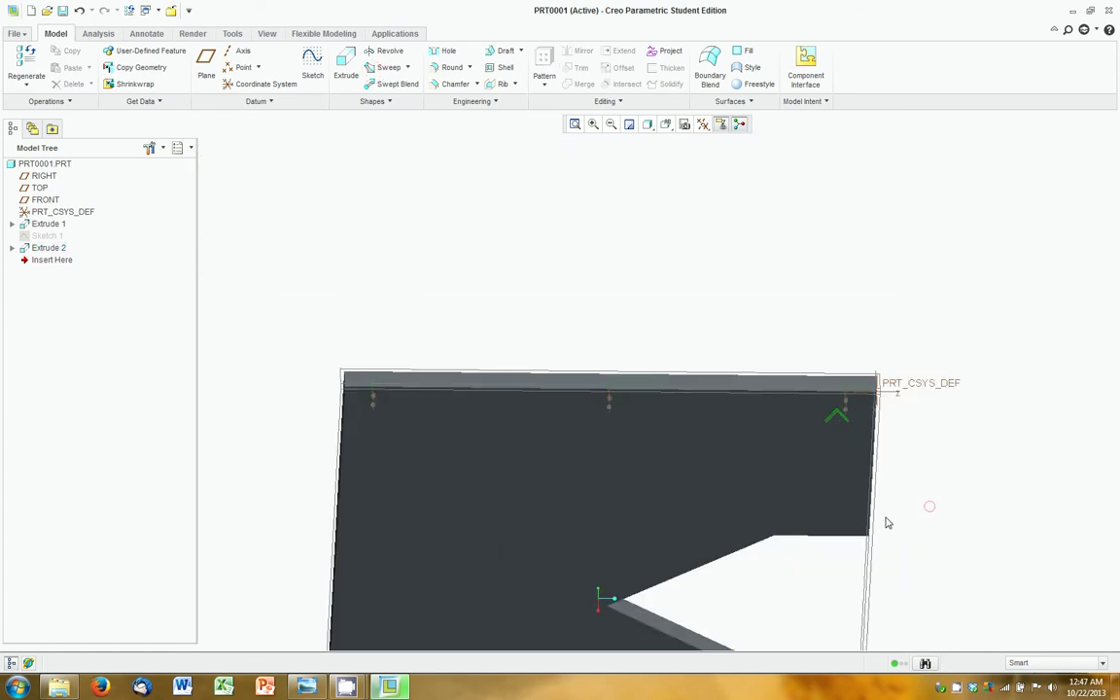
# Step: Orbit the part, then restore the Default Orientation to show the finished holes
pyautogui.moveTo(795, 465); pyautogui.dragTo(556, 363, button='middle')
pyautogui.click(666, 125)
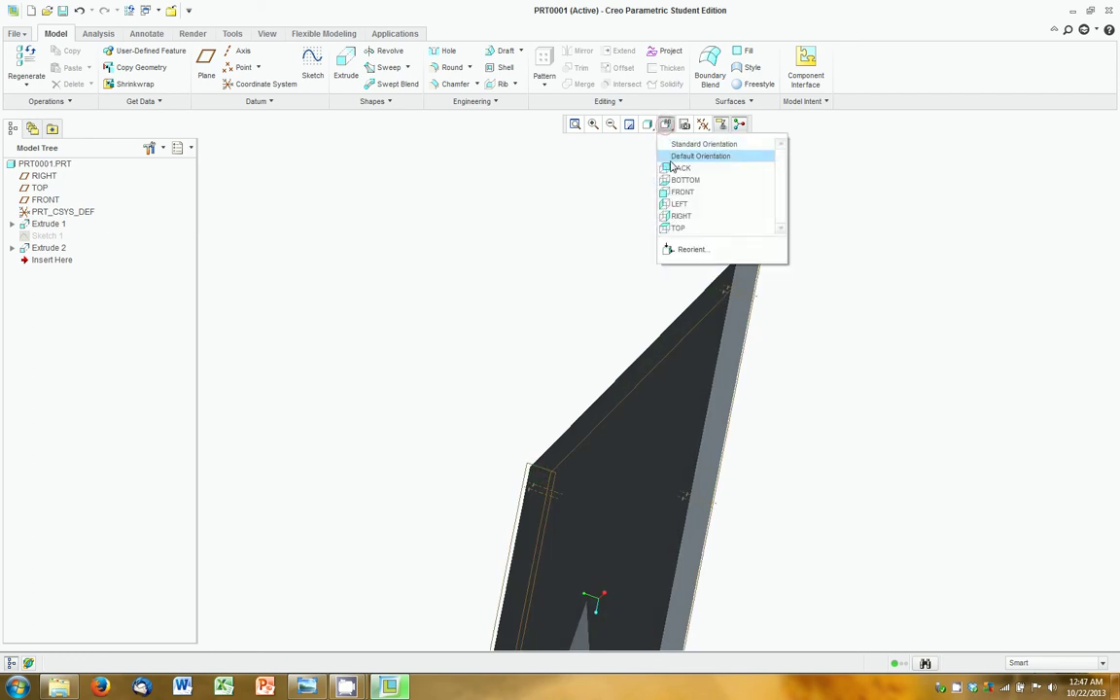
pyautogui.click(671, 158)
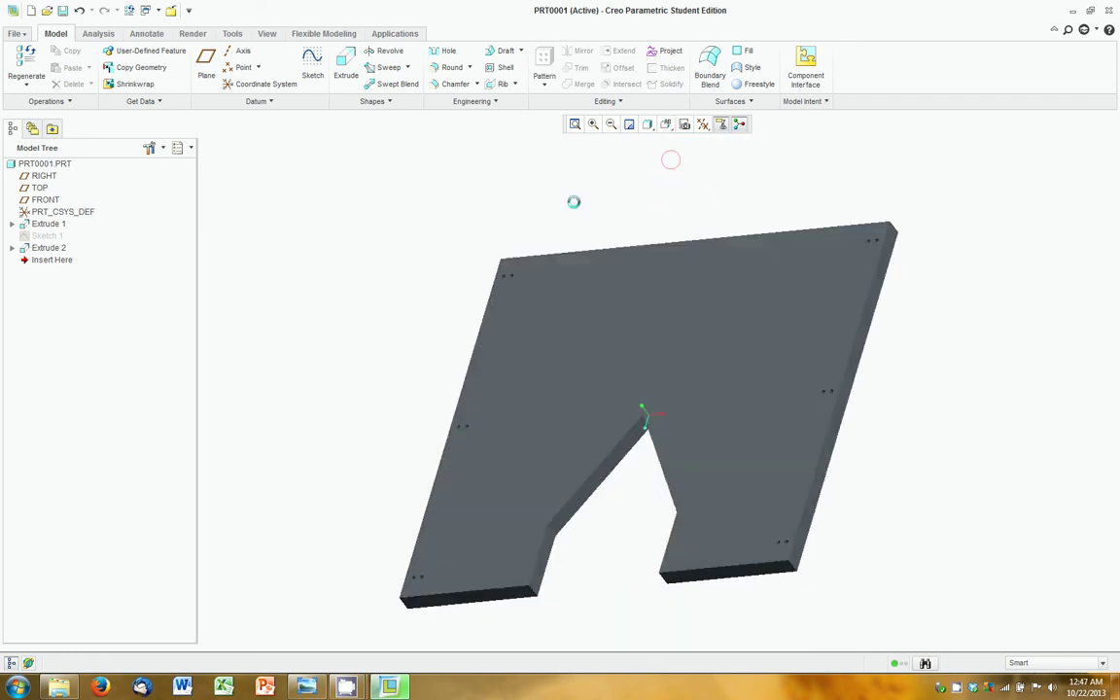
# Step: Save PRT0001, with its six through-cut hole pairs, into the Desktop folder
pyautogui.click(62, 10)
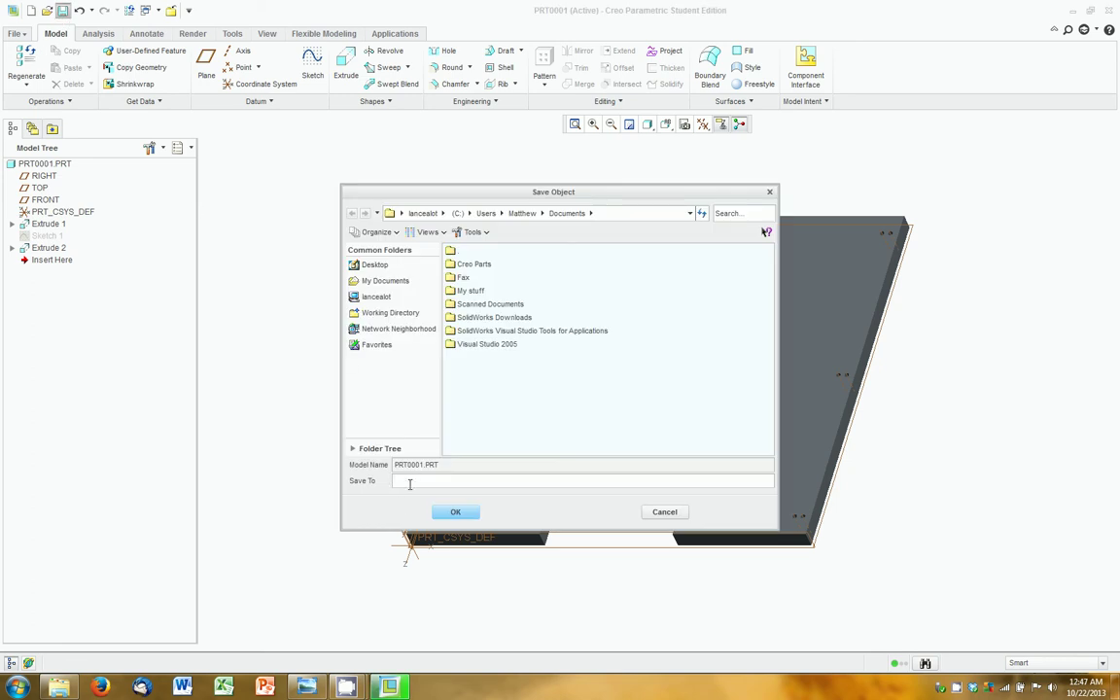
pyautogui.click(375, 265)
pyautogui.click(449, 522)
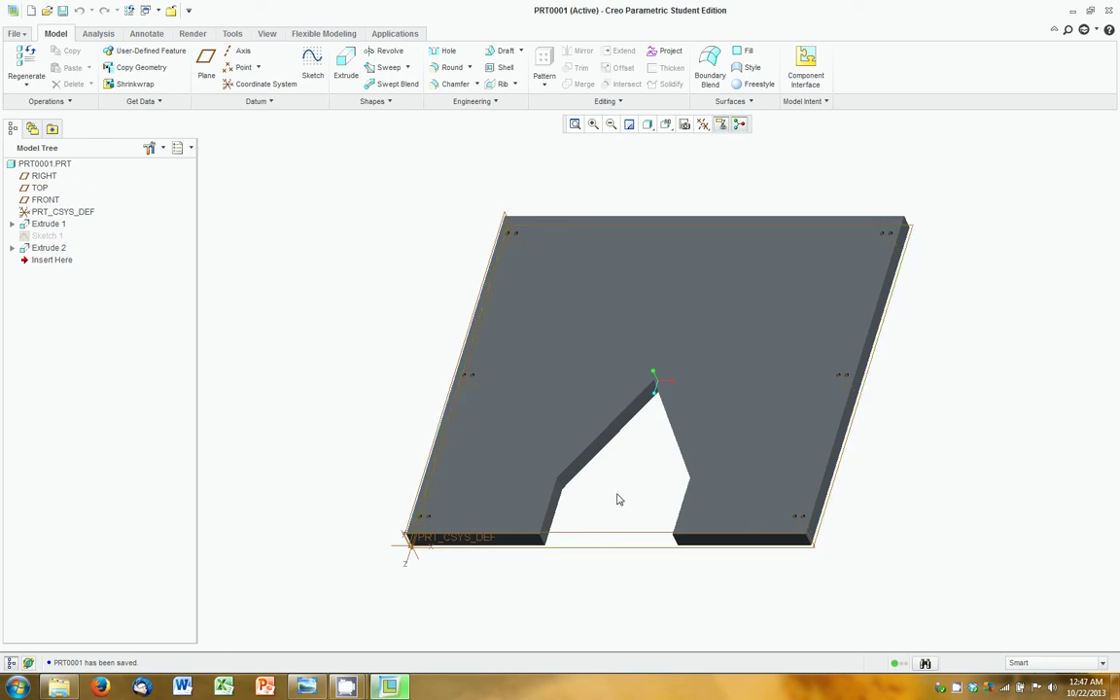
pyautogui.click(553, 278)
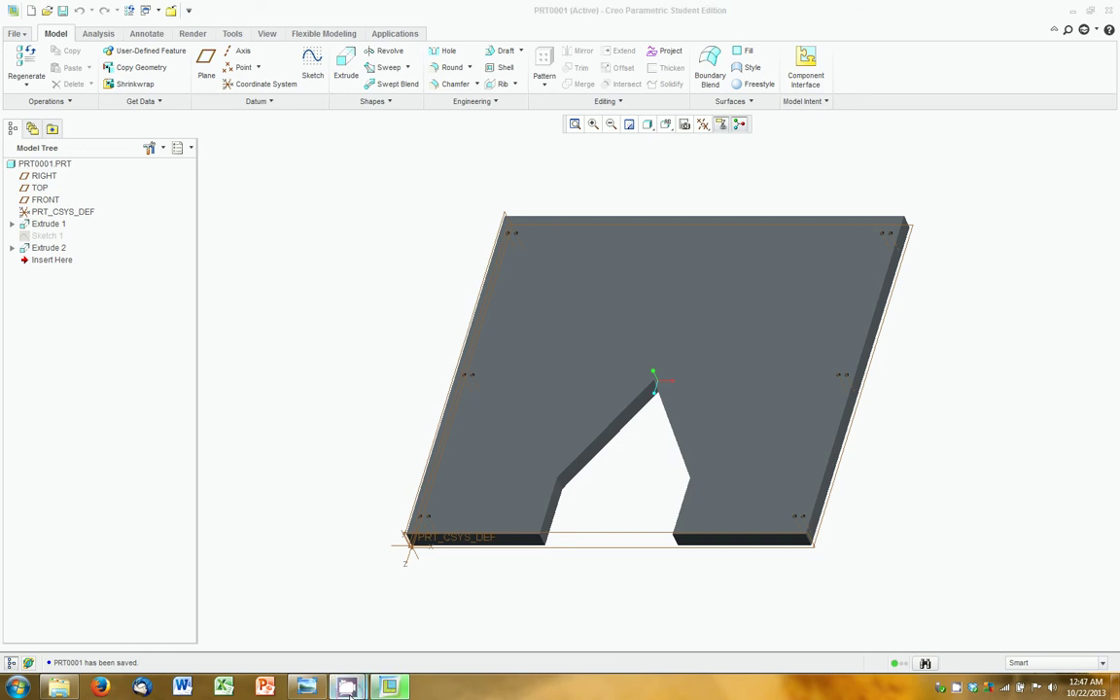
pyautogui.moveTo(346, 687)
pyautogui.click(309, 617)
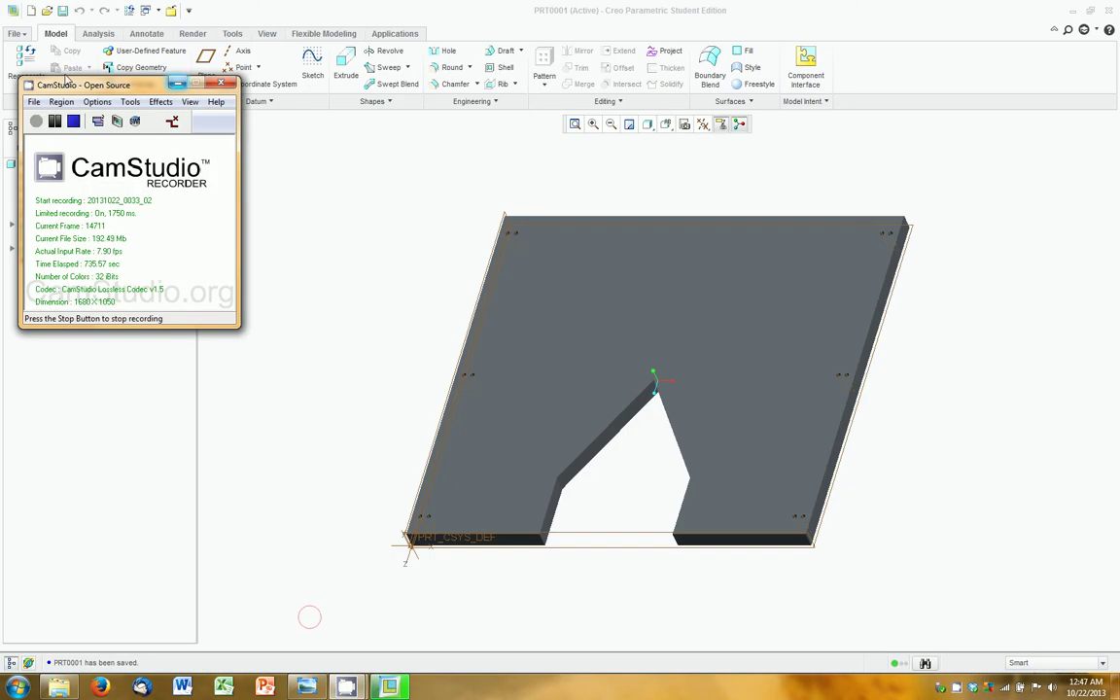